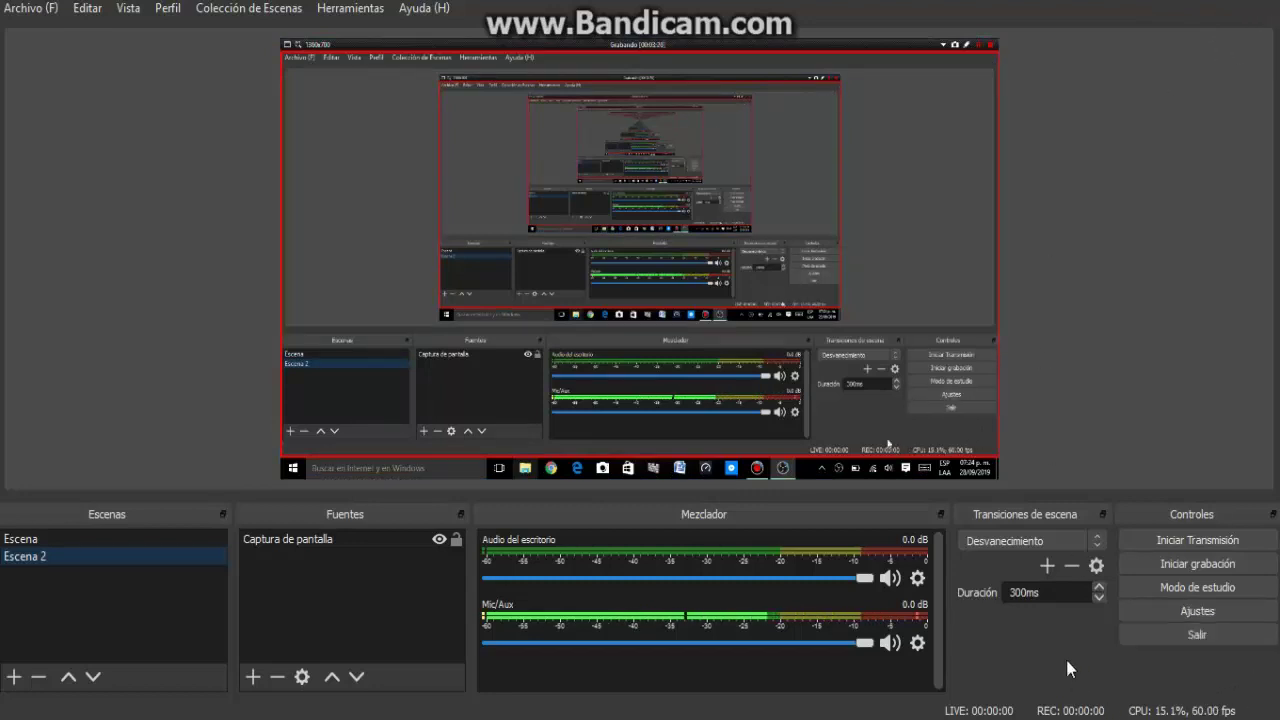
right_click(1071, 10)
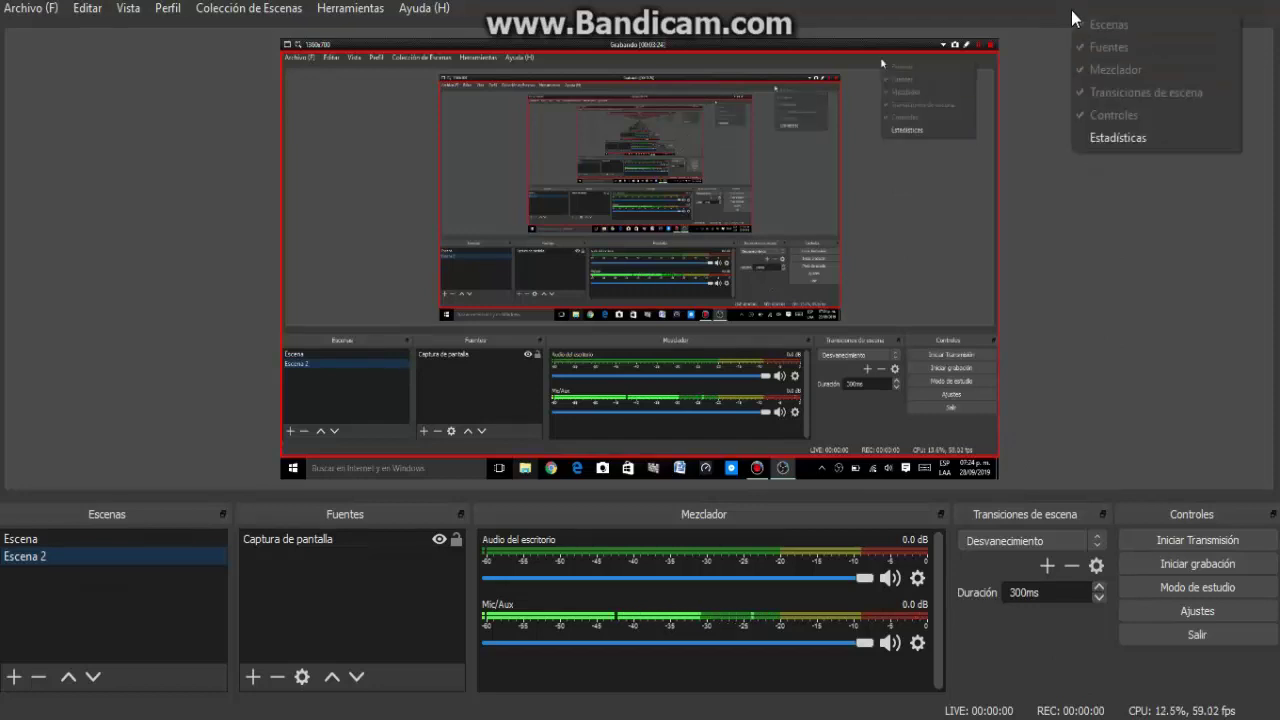
click(1111, 178)
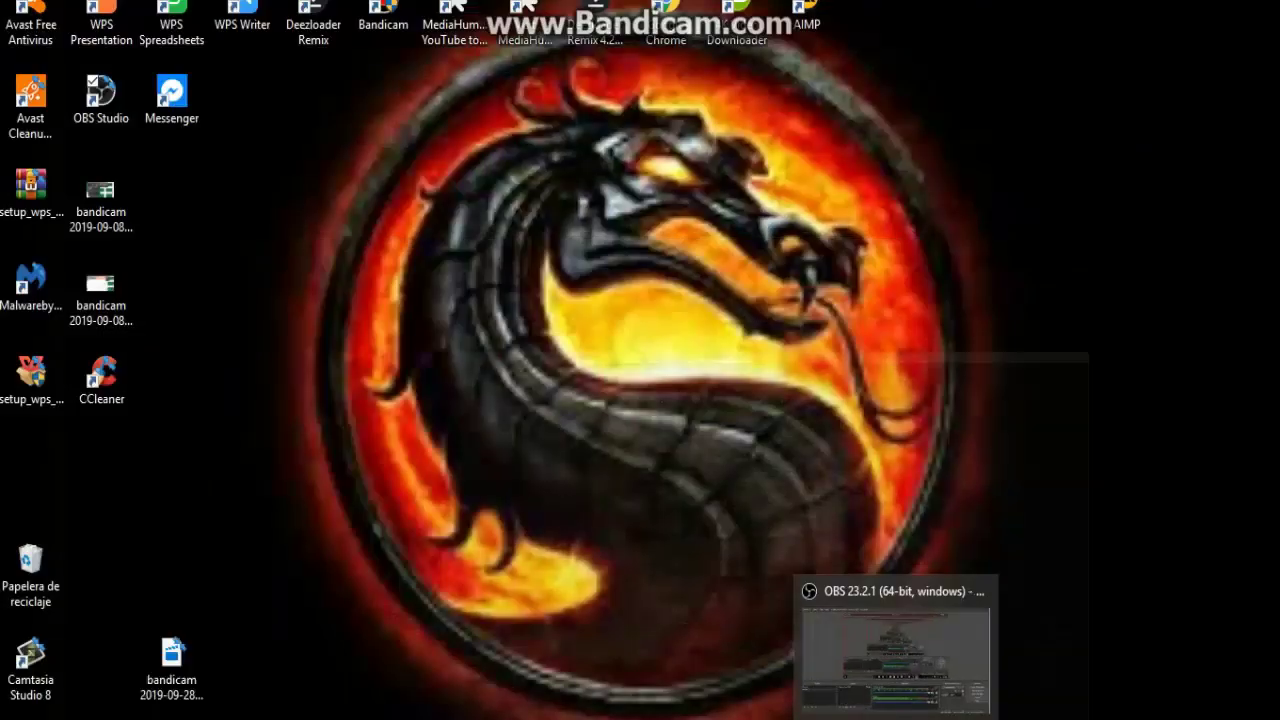
click(900, 705)
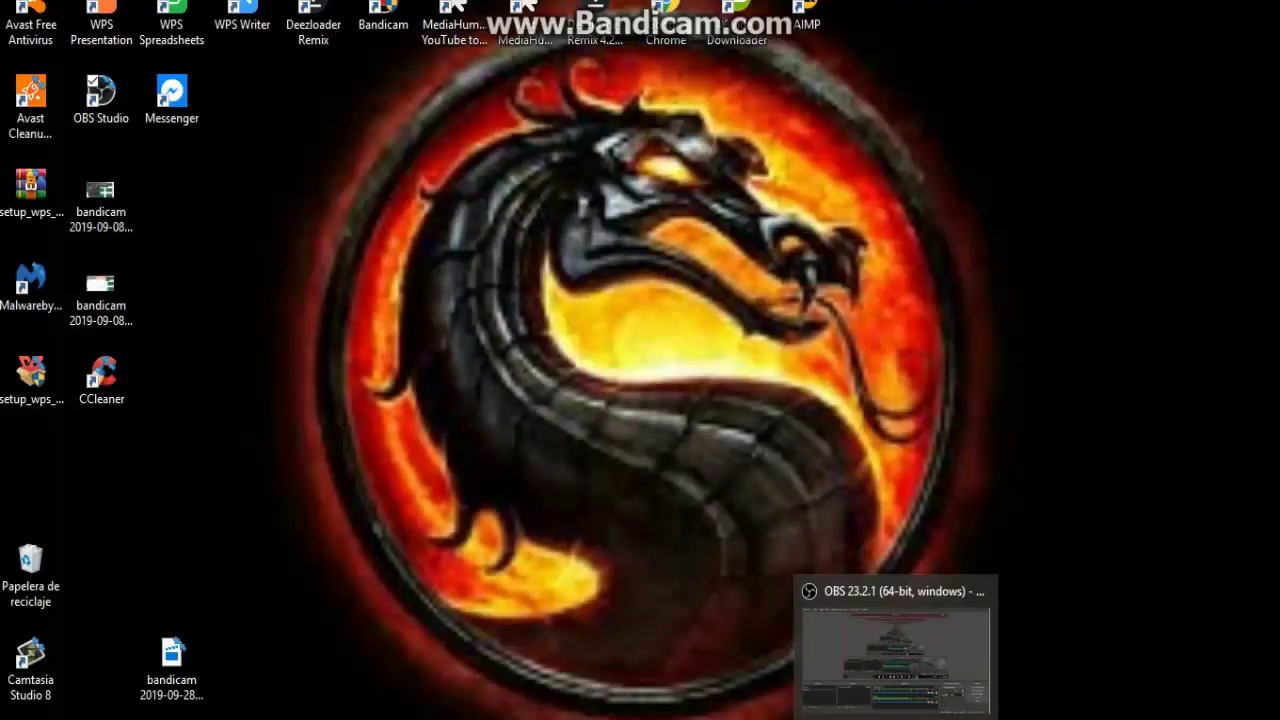
click(900, 705)
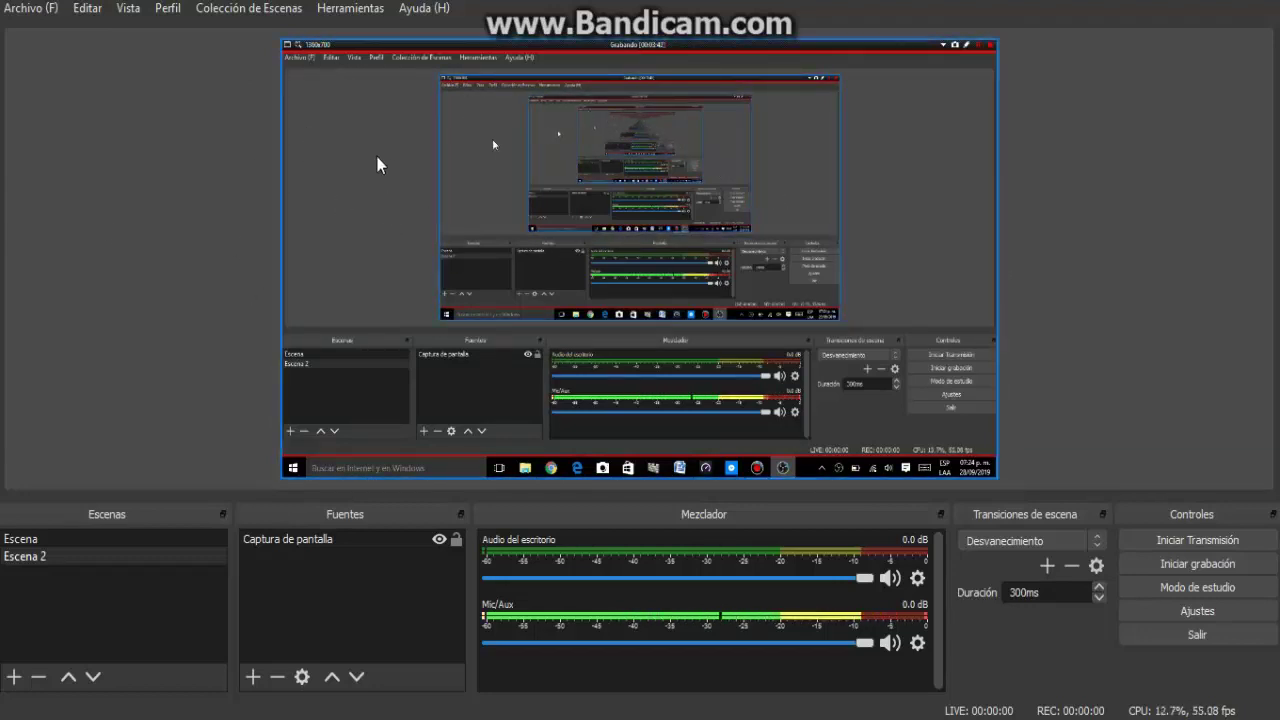
click(700, 288)
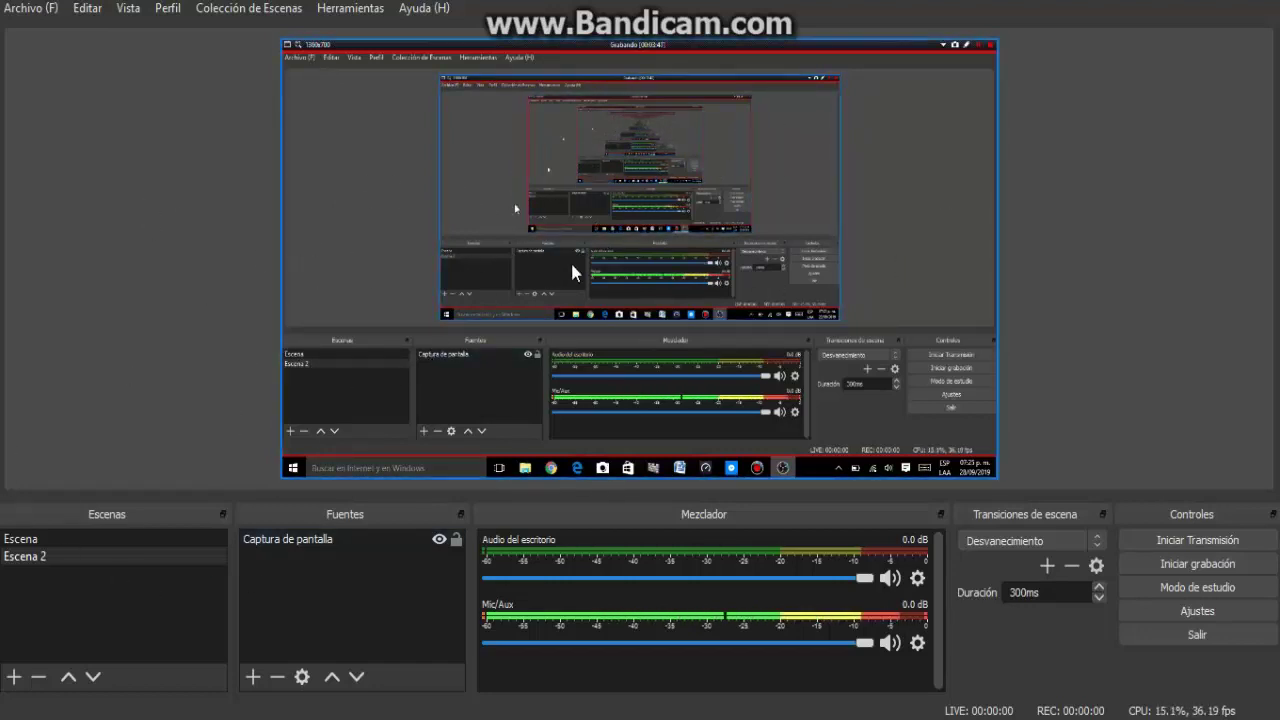
click(31, 10)
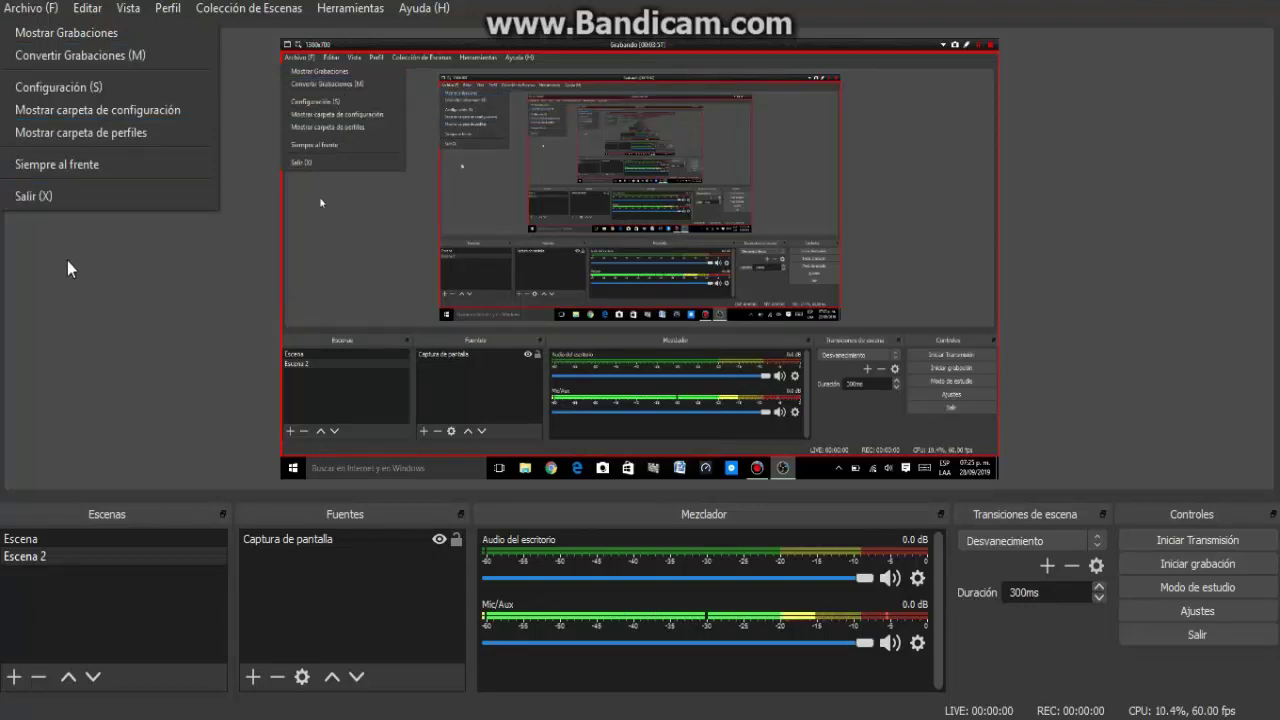
mouse_move(271, 16)
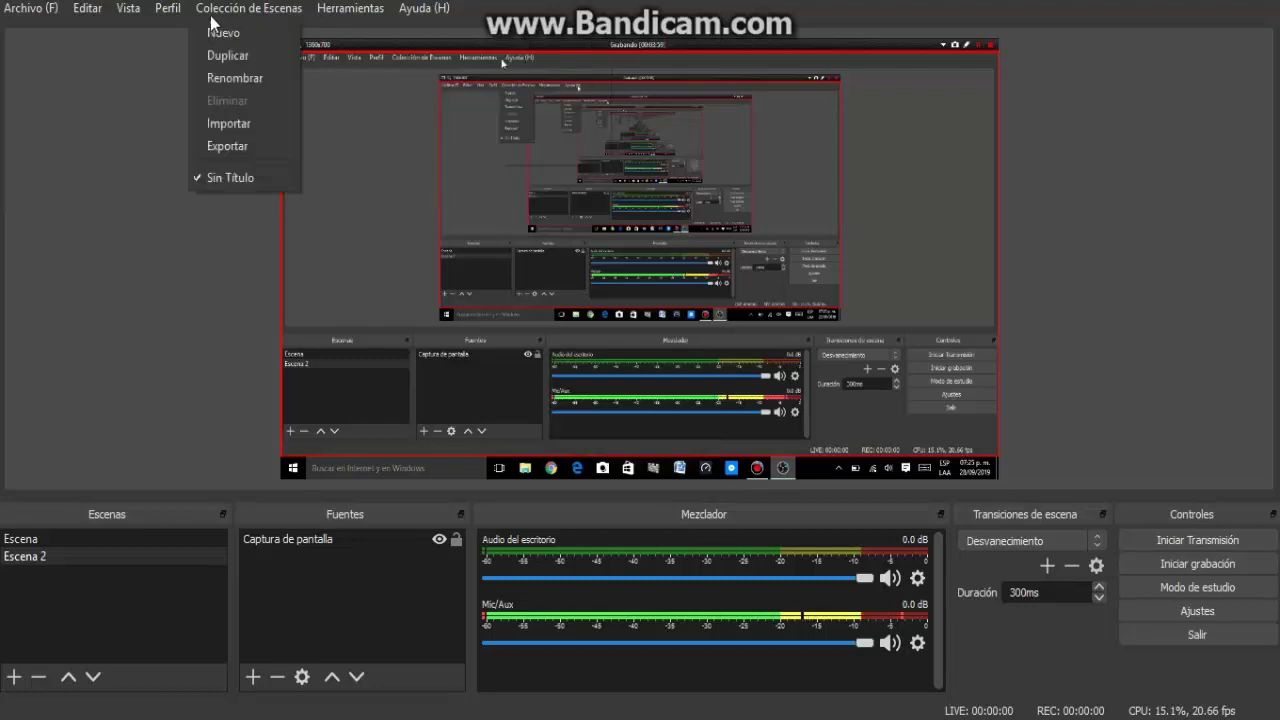
mouse_move(428, 20)
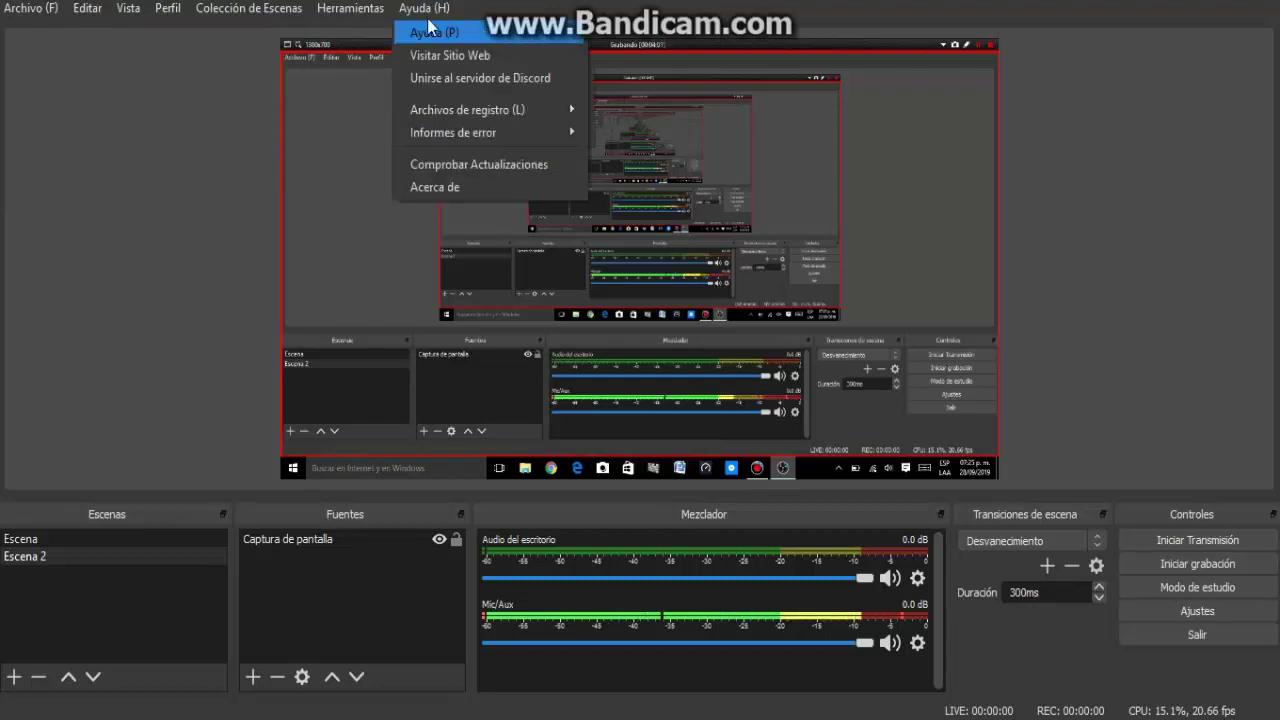
click(123, 152)
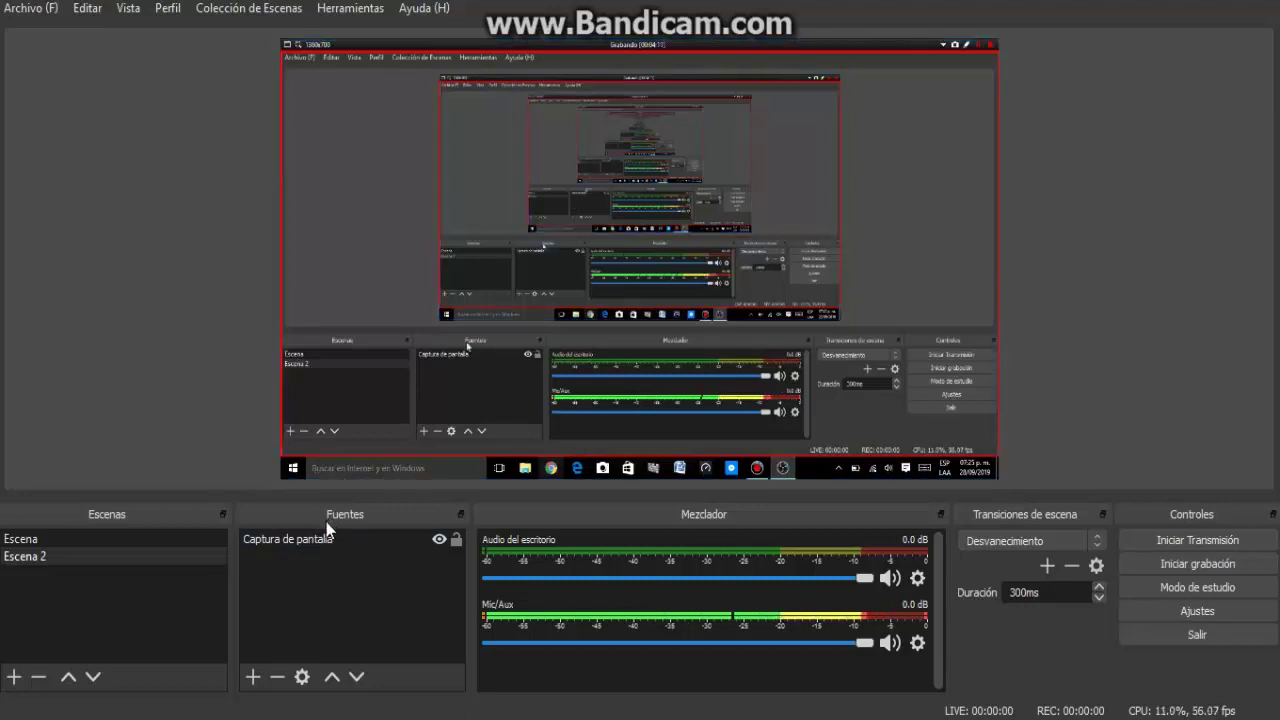
Step: Remove the Captura de pantalla source from Escena 2
click(309, 544)
right_click(309, 544)
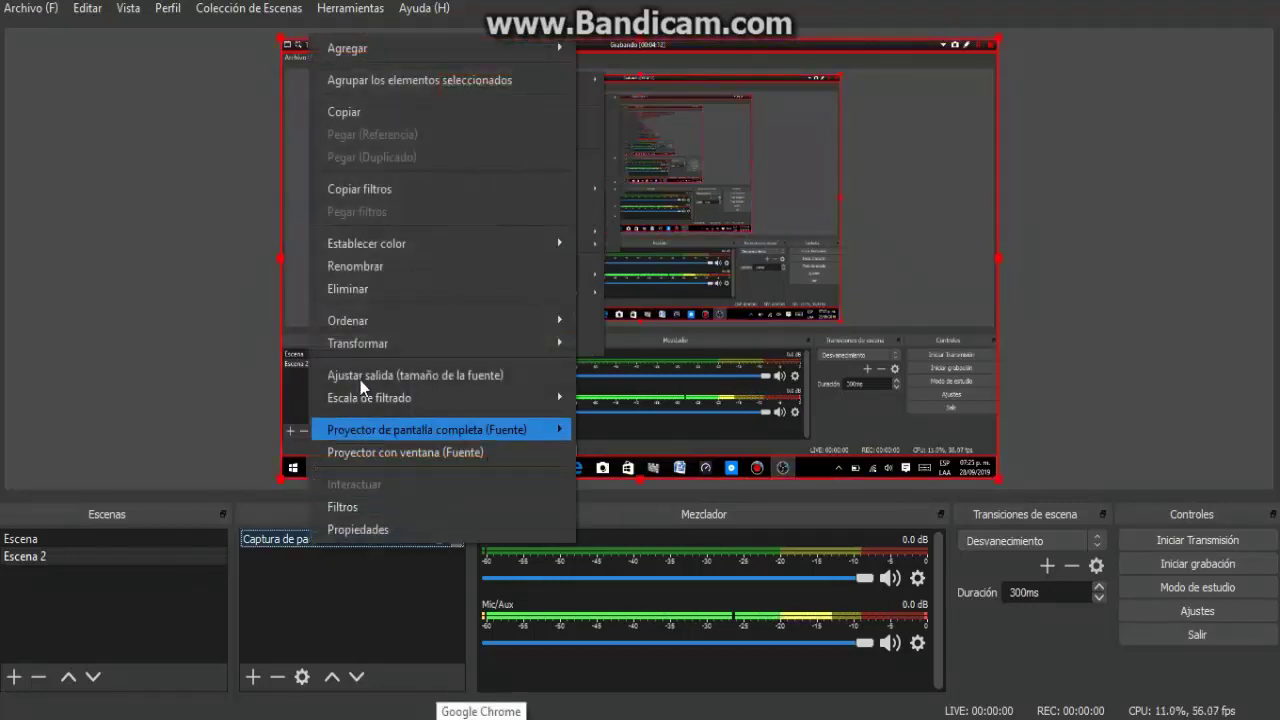
key(Escape)
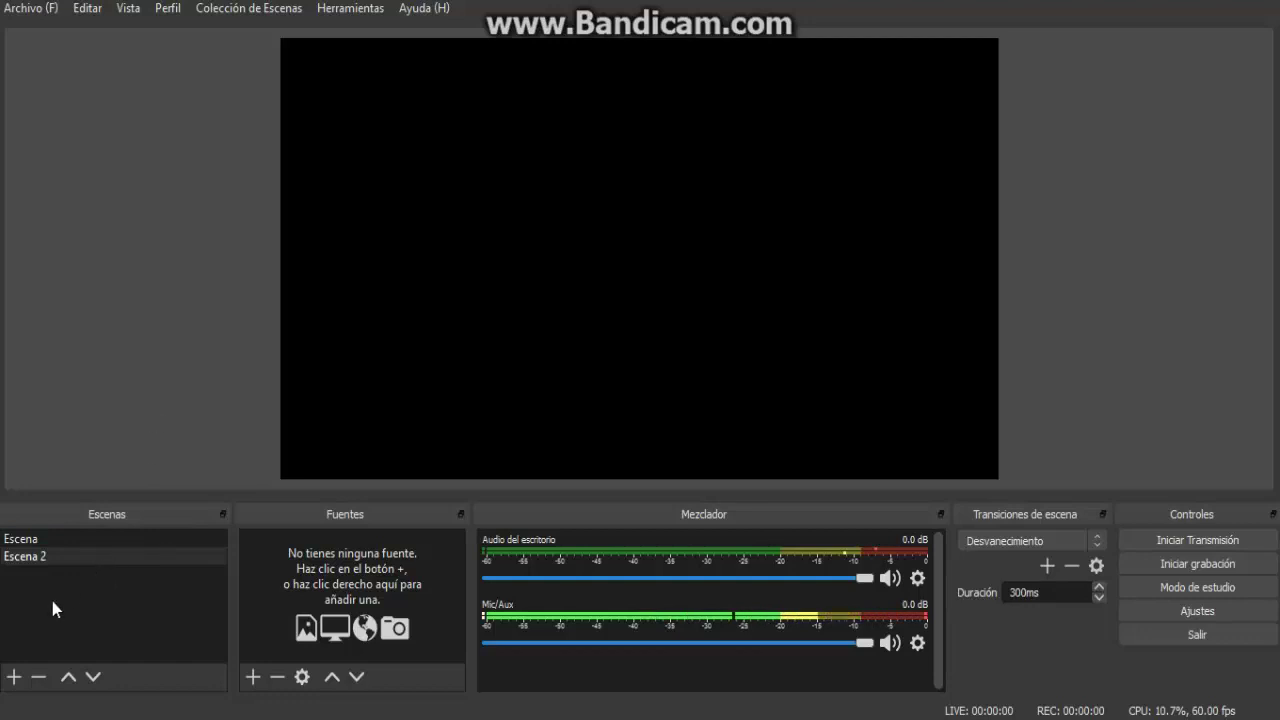
Step: Add a new scene named Escena 3
click(48, 543)
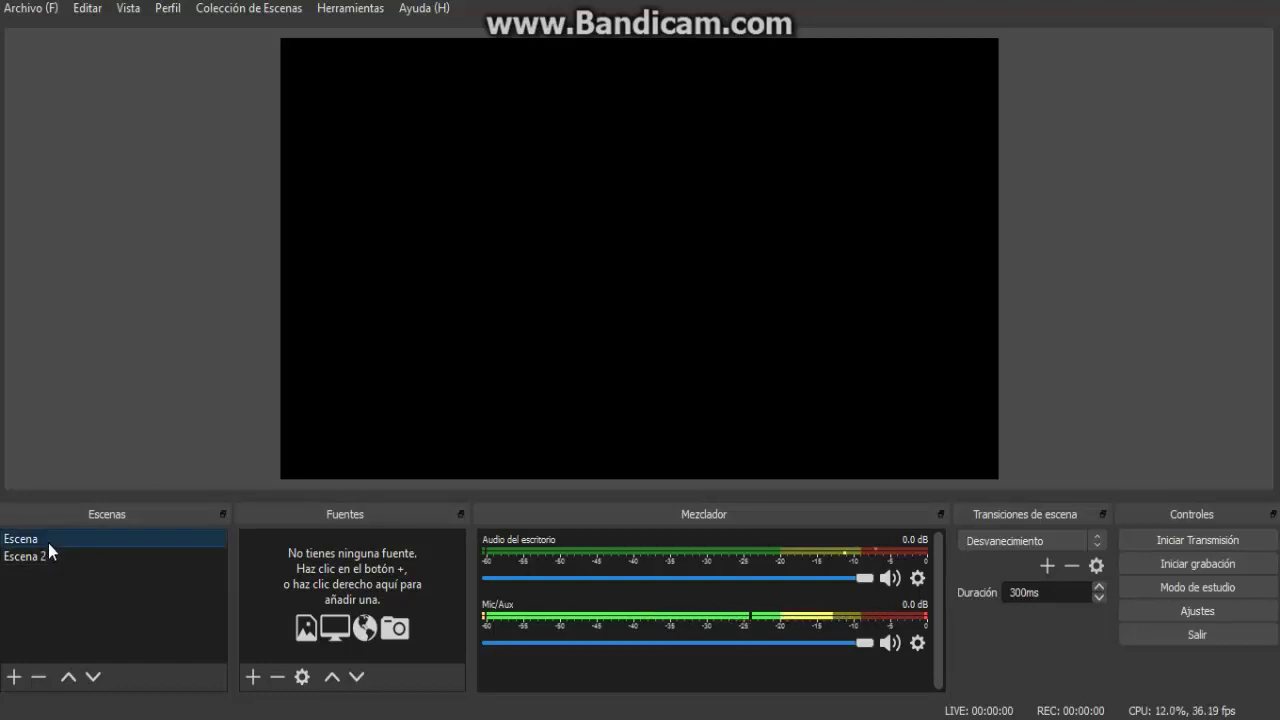
click(14, 677)
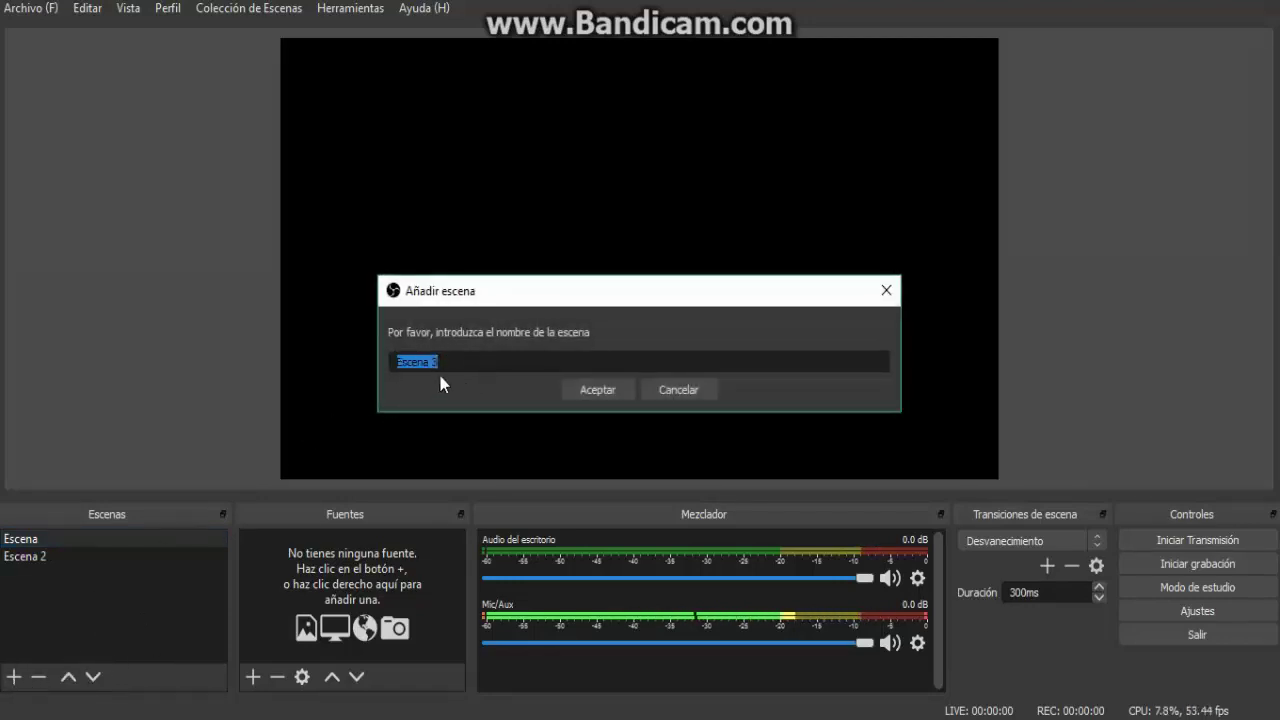
click(605, 389)
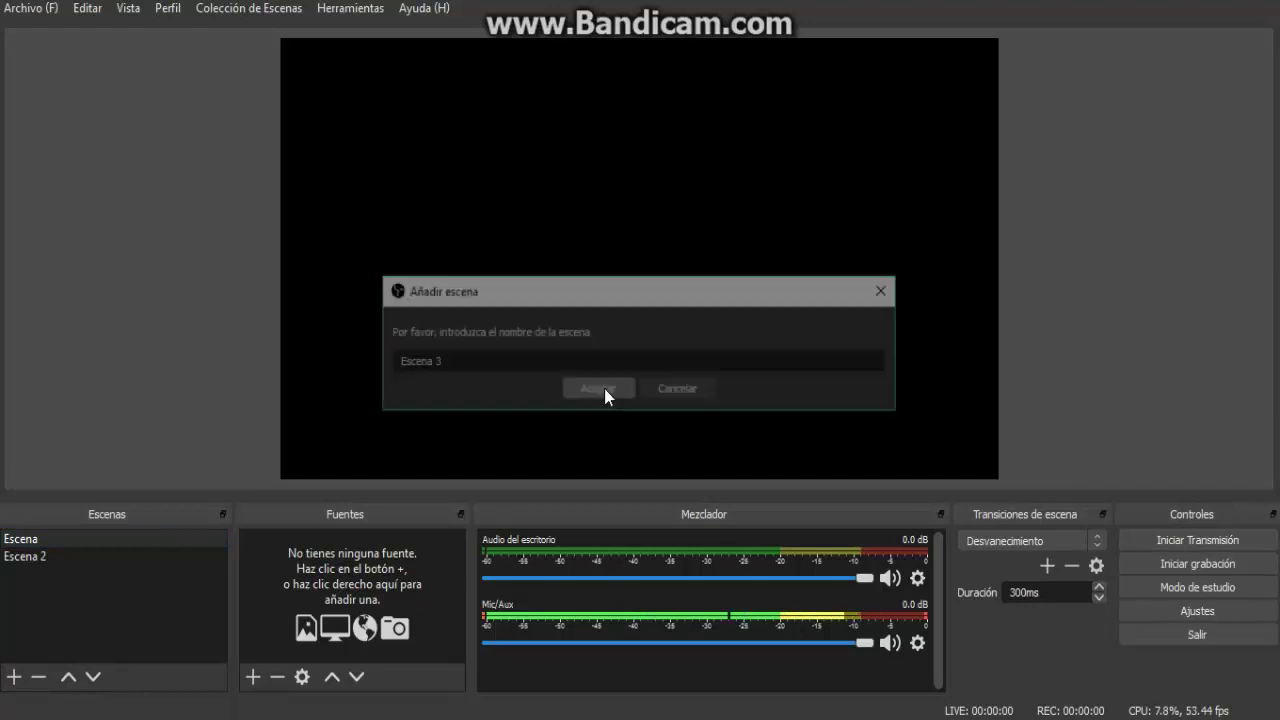
Step: Add a new Captura de pantalla source to Escena 2, accepting Pantalla 1: 1366x768 with cursor capture enabled
click(79, 554)
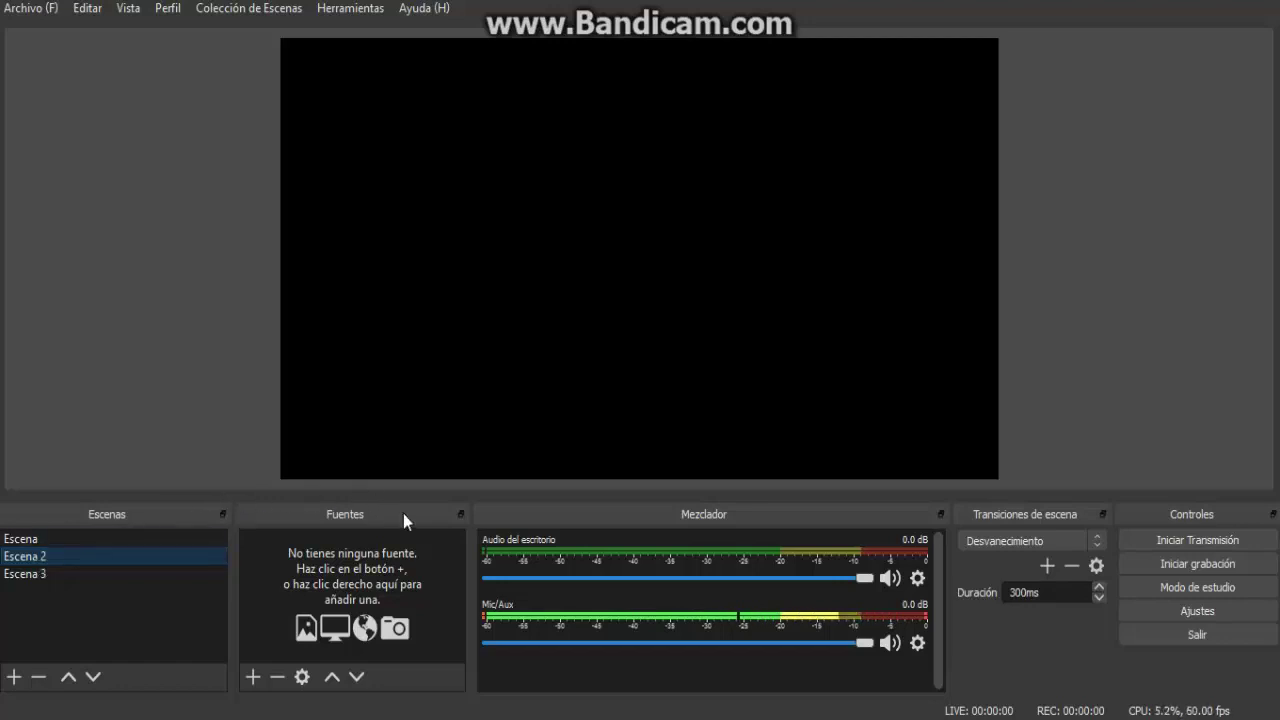
click(253, 678)
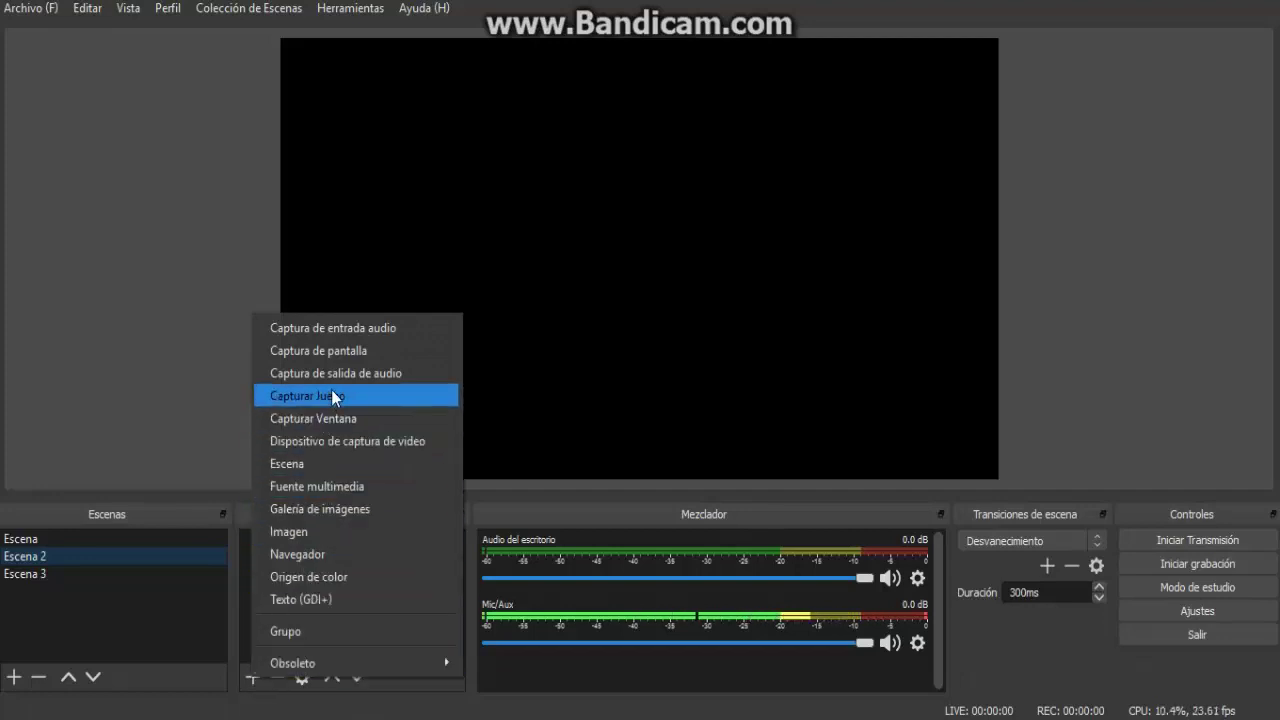
click(347, 351)
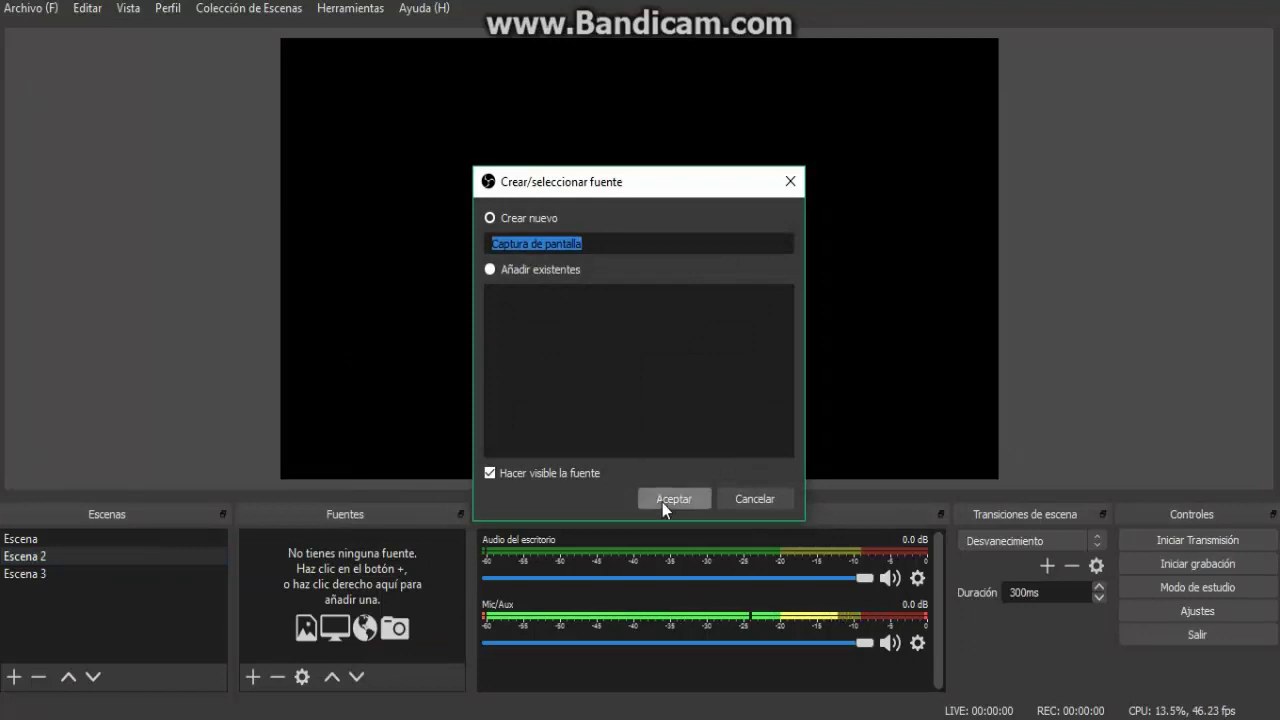
click(662, 502)
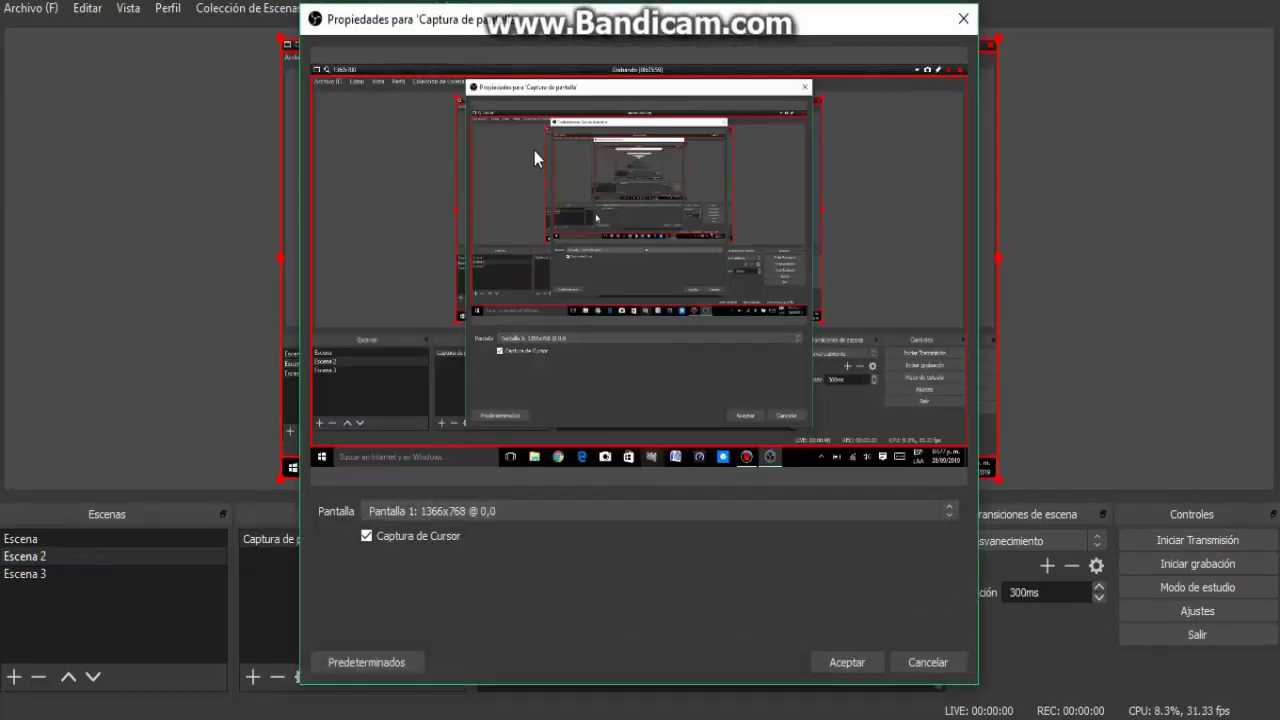
click(840, 662)
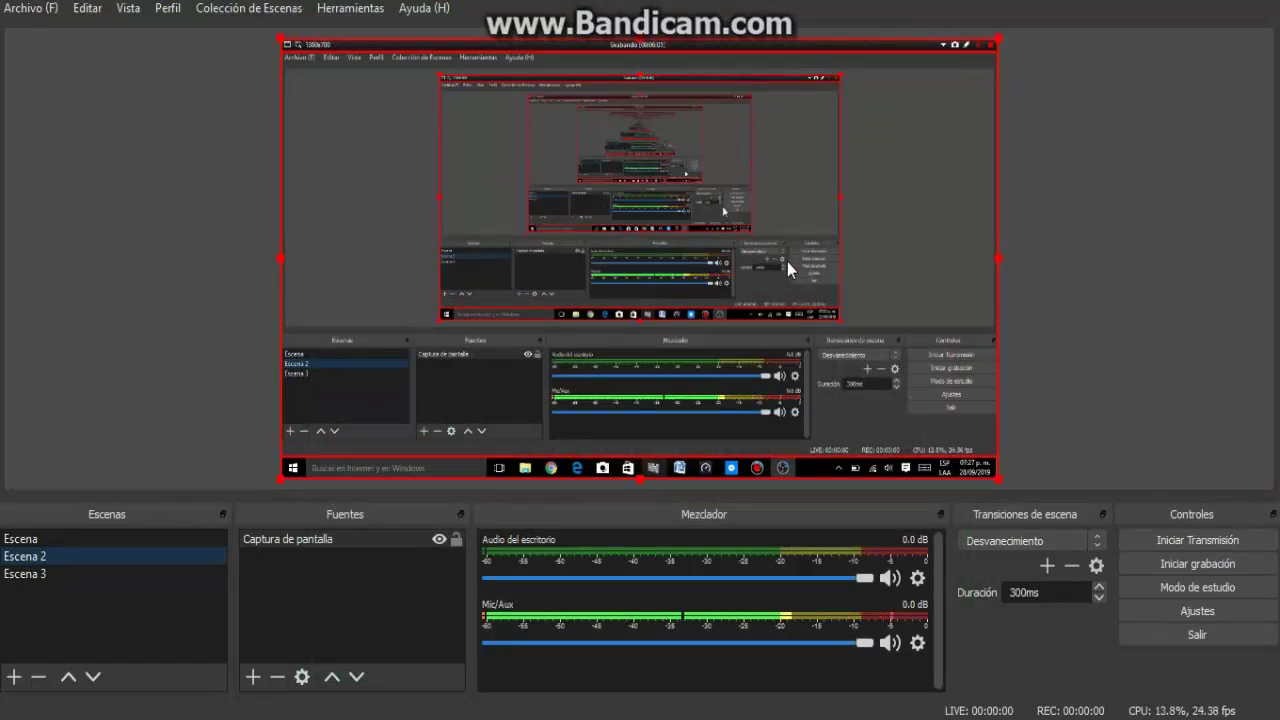
click(195, 279)
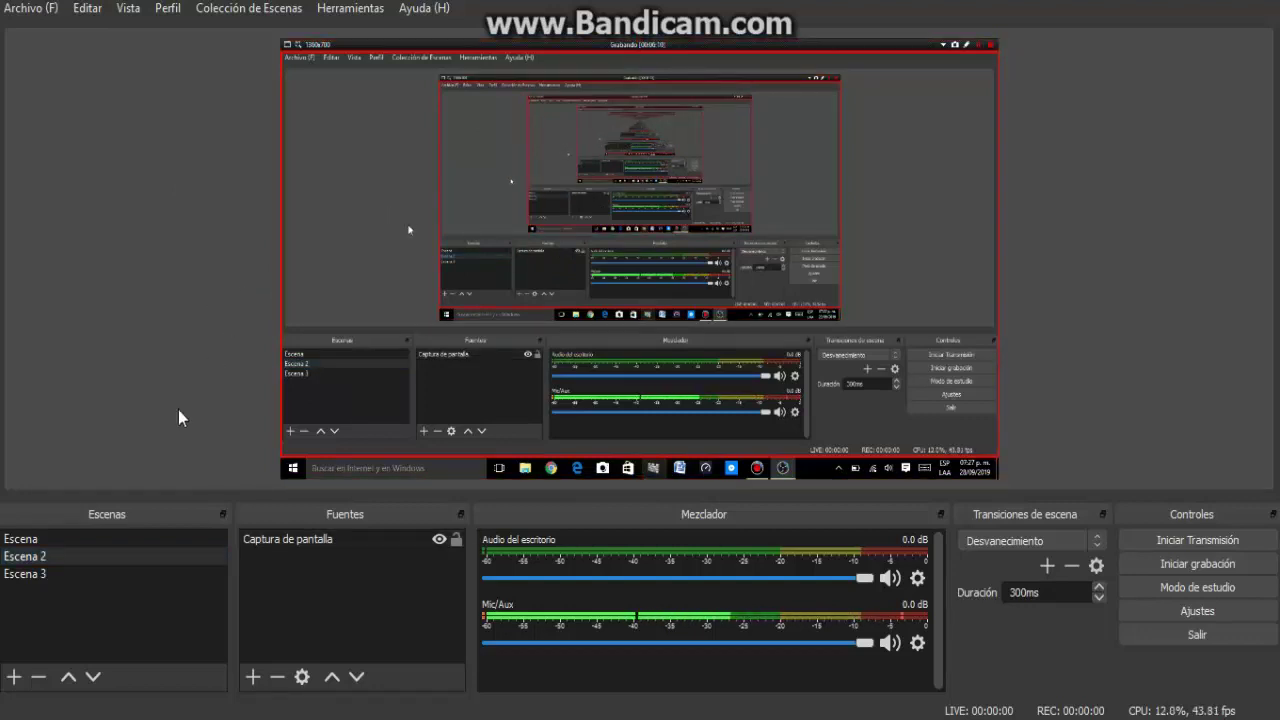
Step: Add a Dispositivo de captura de video source using Integrated Webcam to Escena 3 and enlarge its image to fill the canvas
click(42, 573)
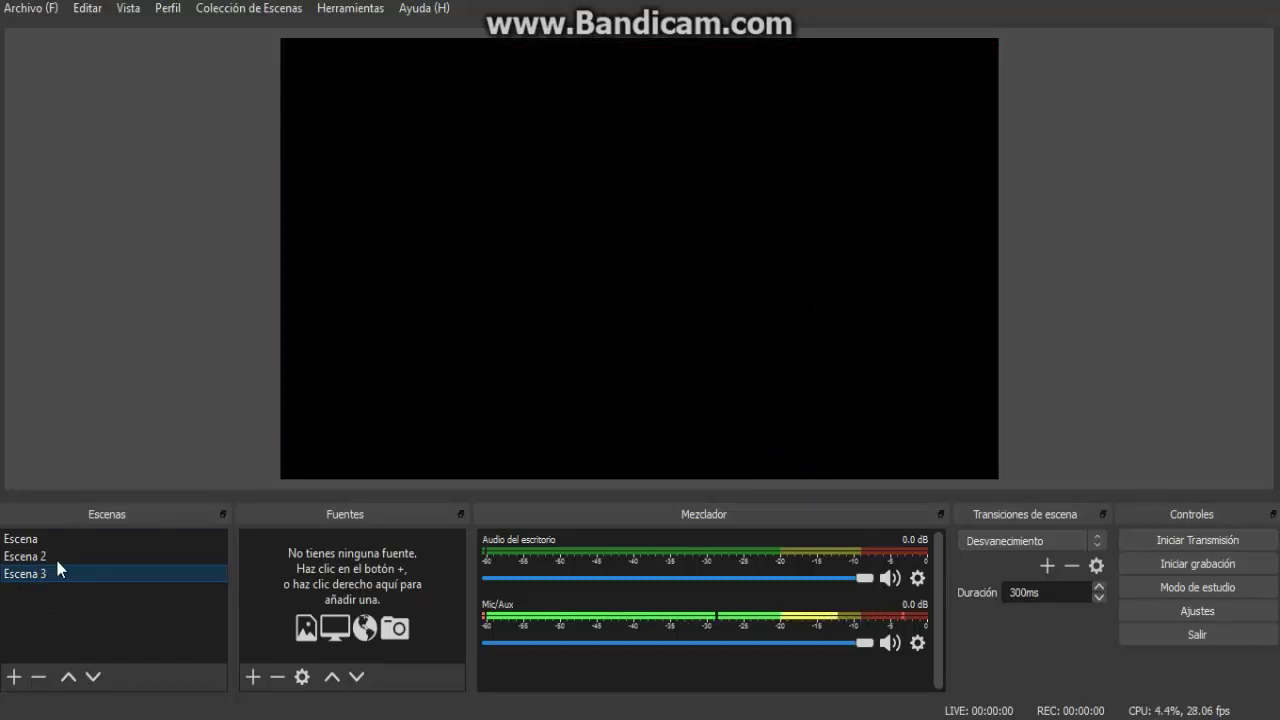
click(55, 557)
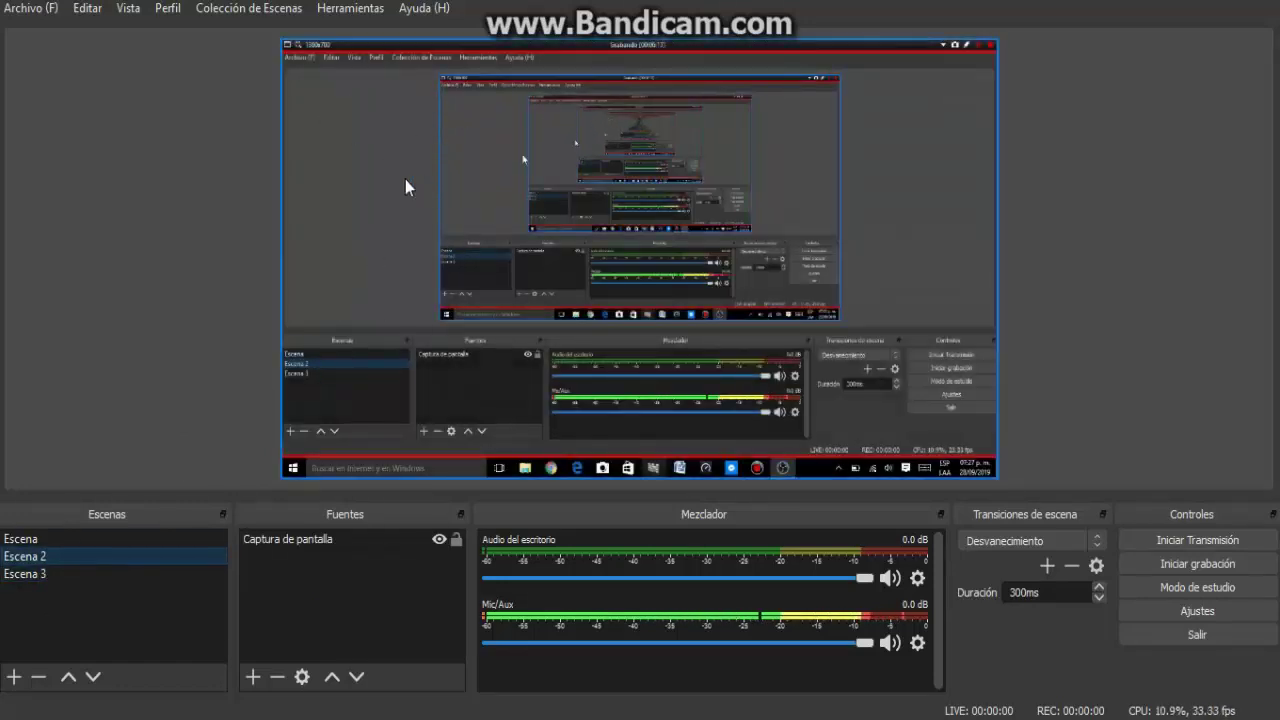
click(83, 574)
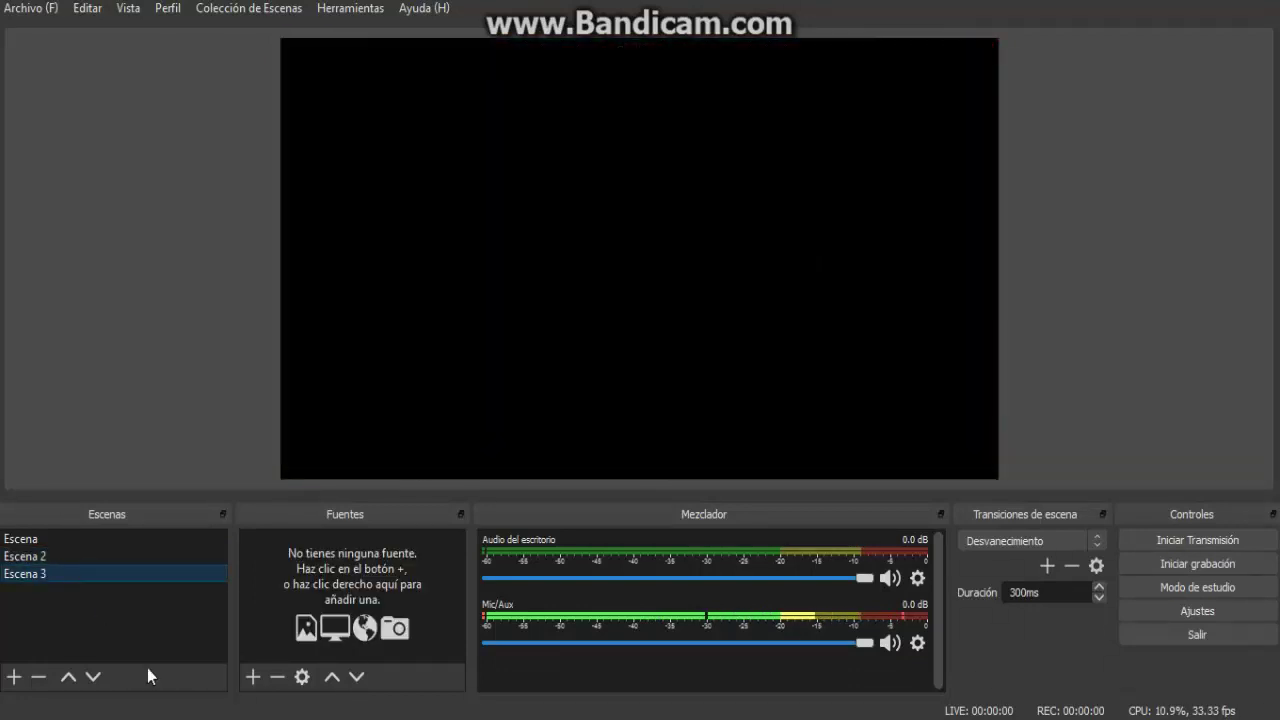
click(253, 677)
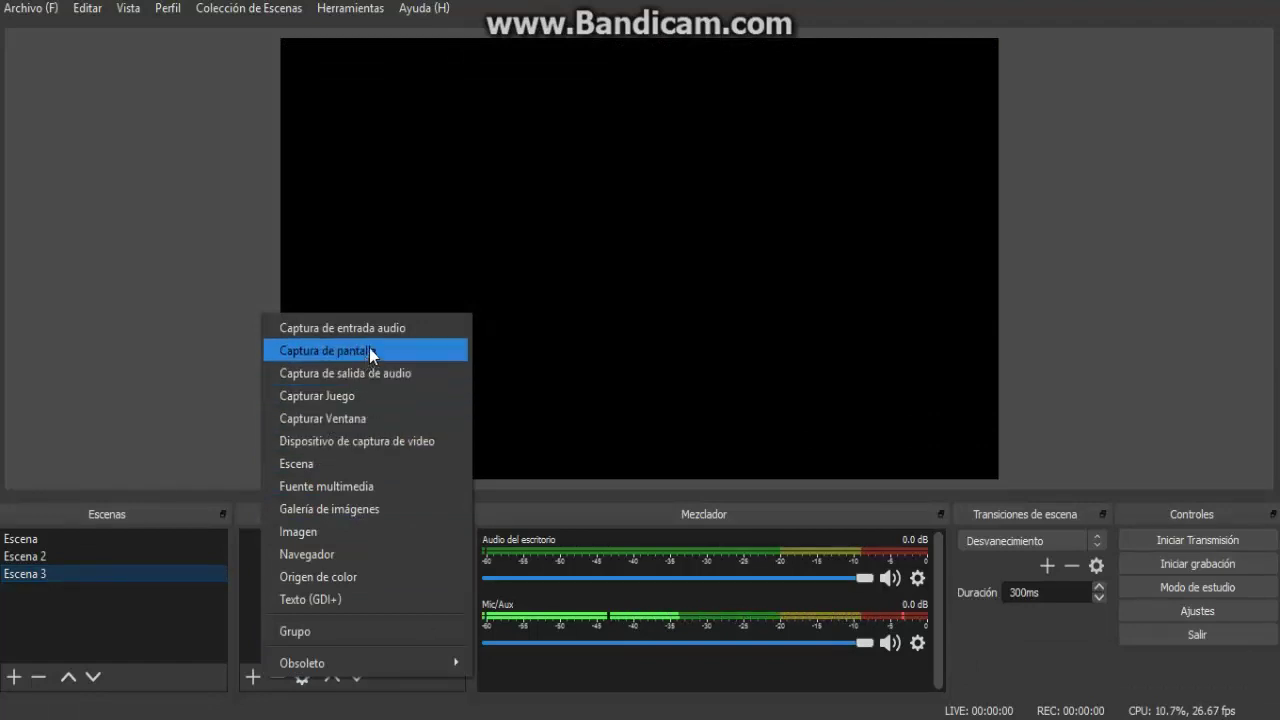
click(357, 442)
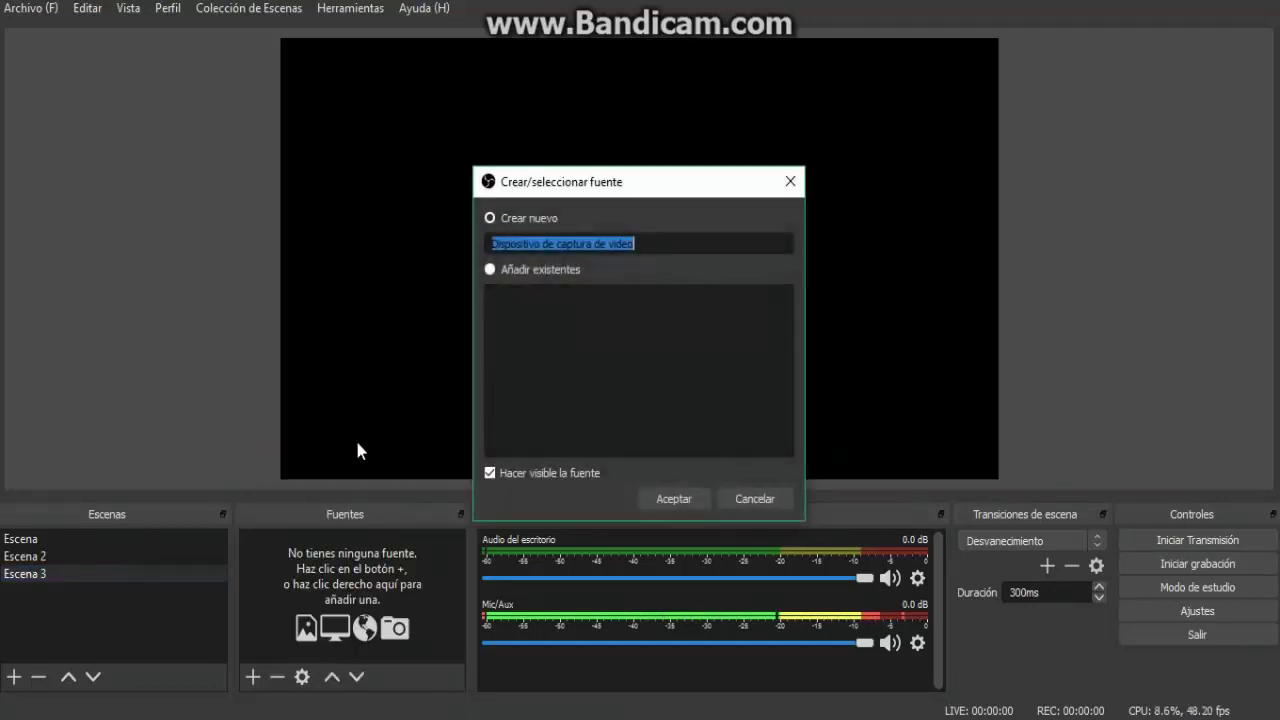
click(674, 505)
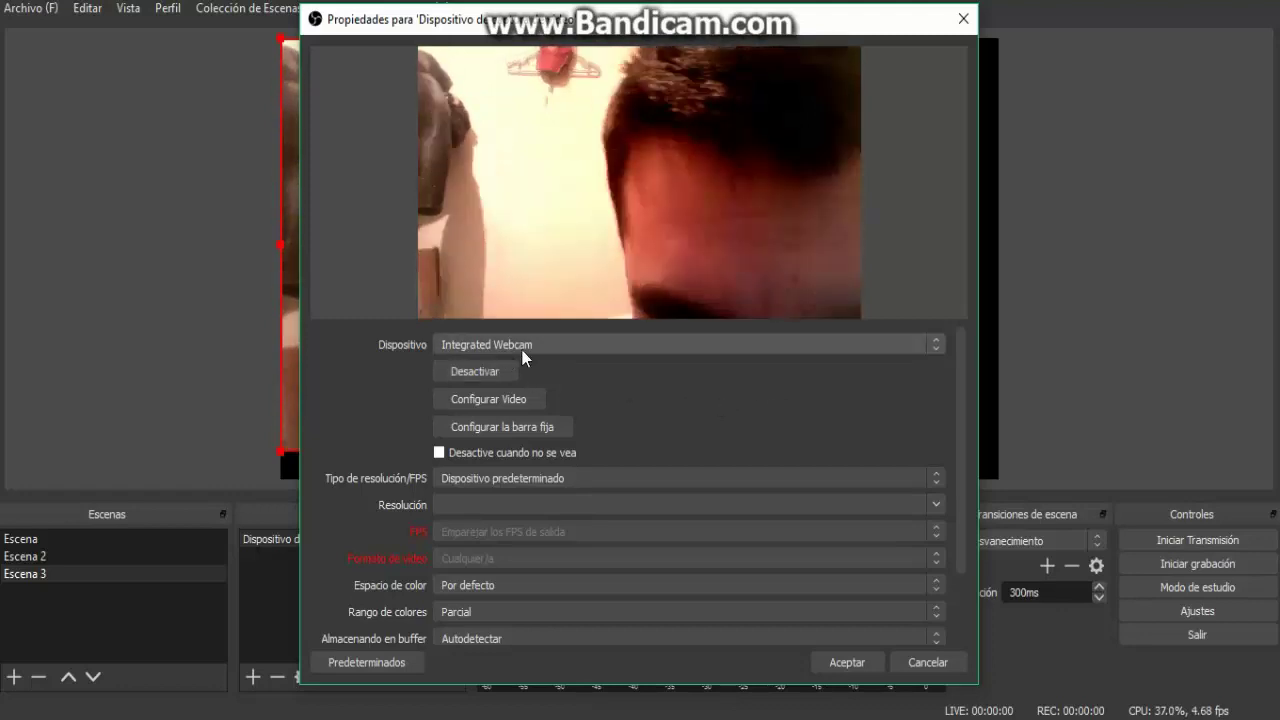
click(852, 349)
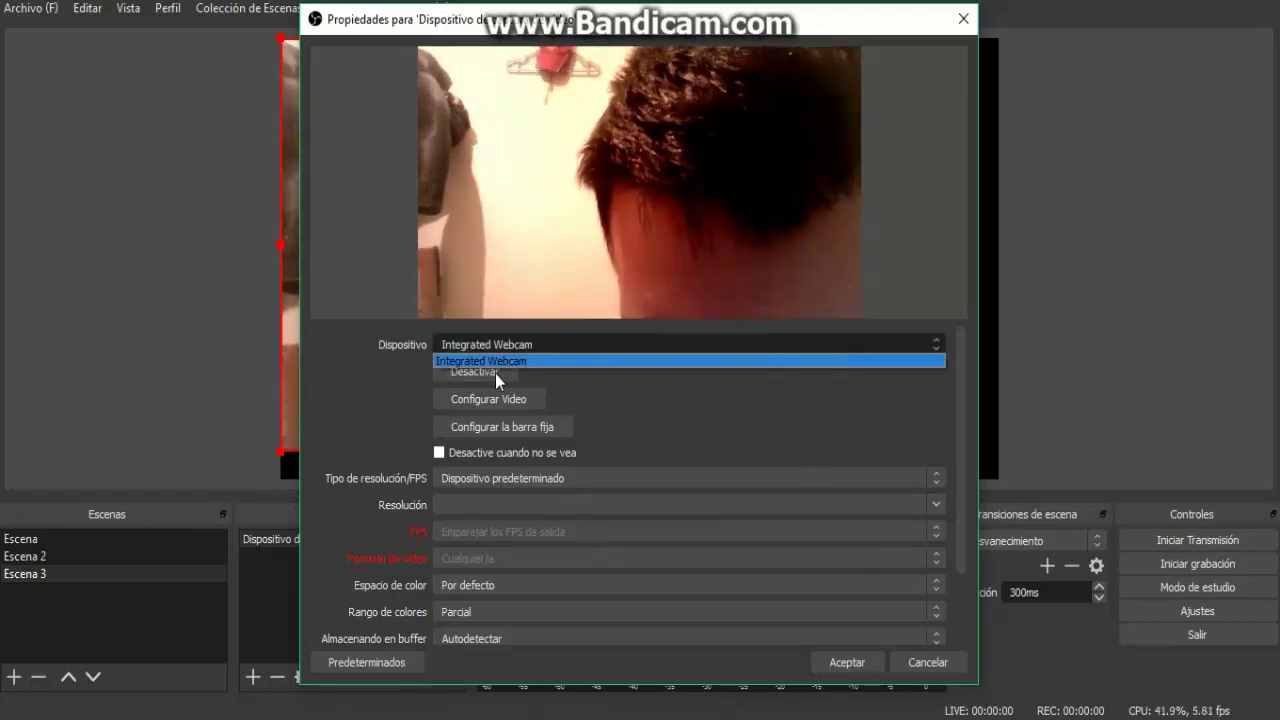
click(593, 361)
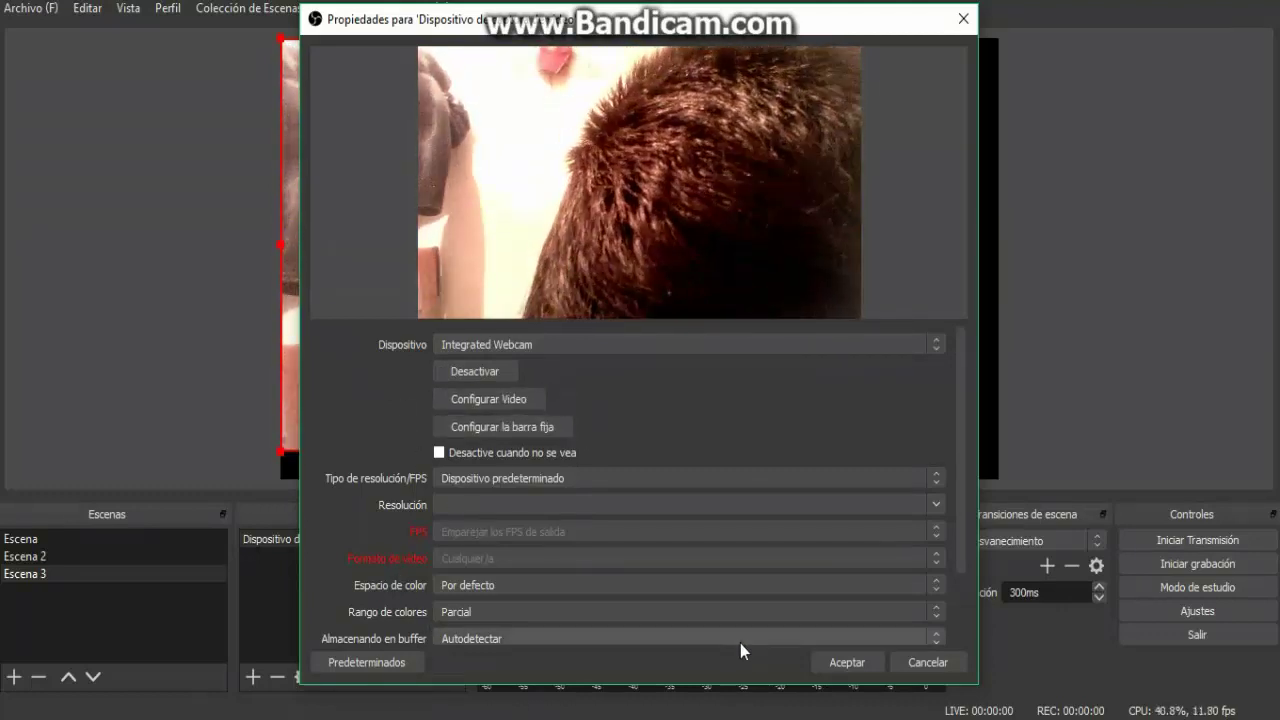
click(846, 663)
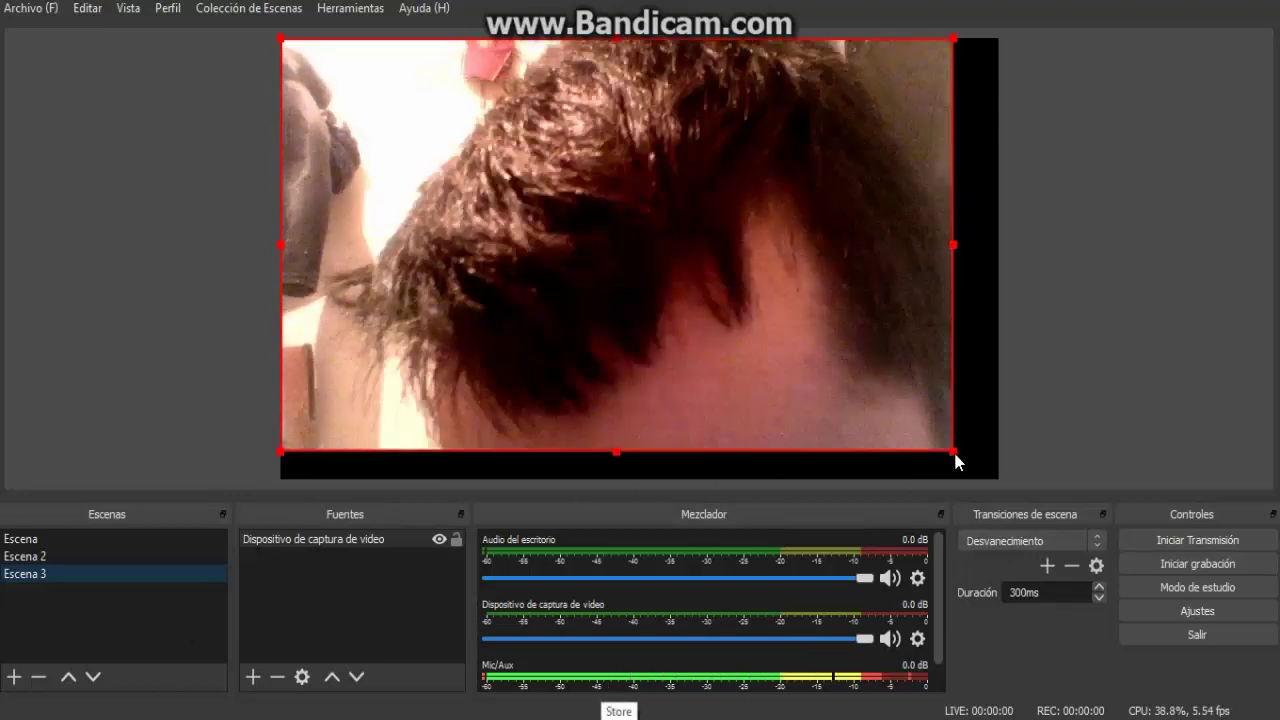
drag(953, 460, 994, 477)
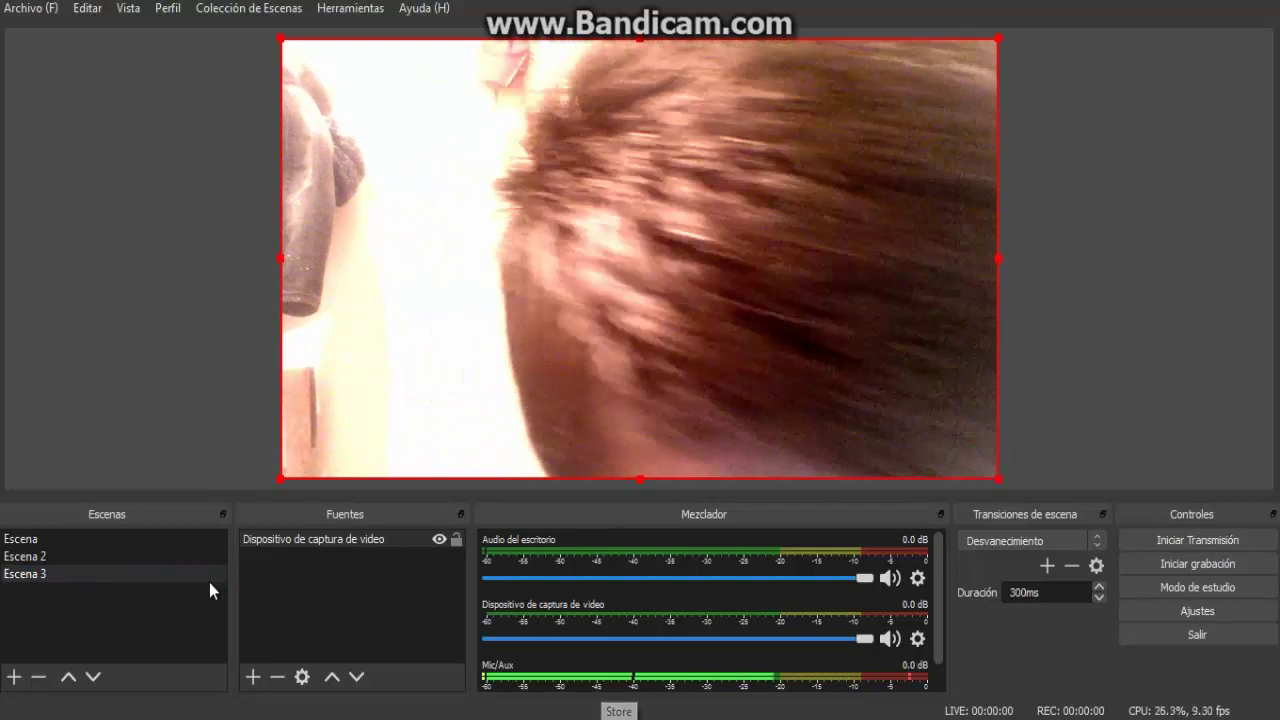
Step: Switch among Escena 2, Escena and Escena 3 to compare their previews, ending on Escena 2
click(75, 558)
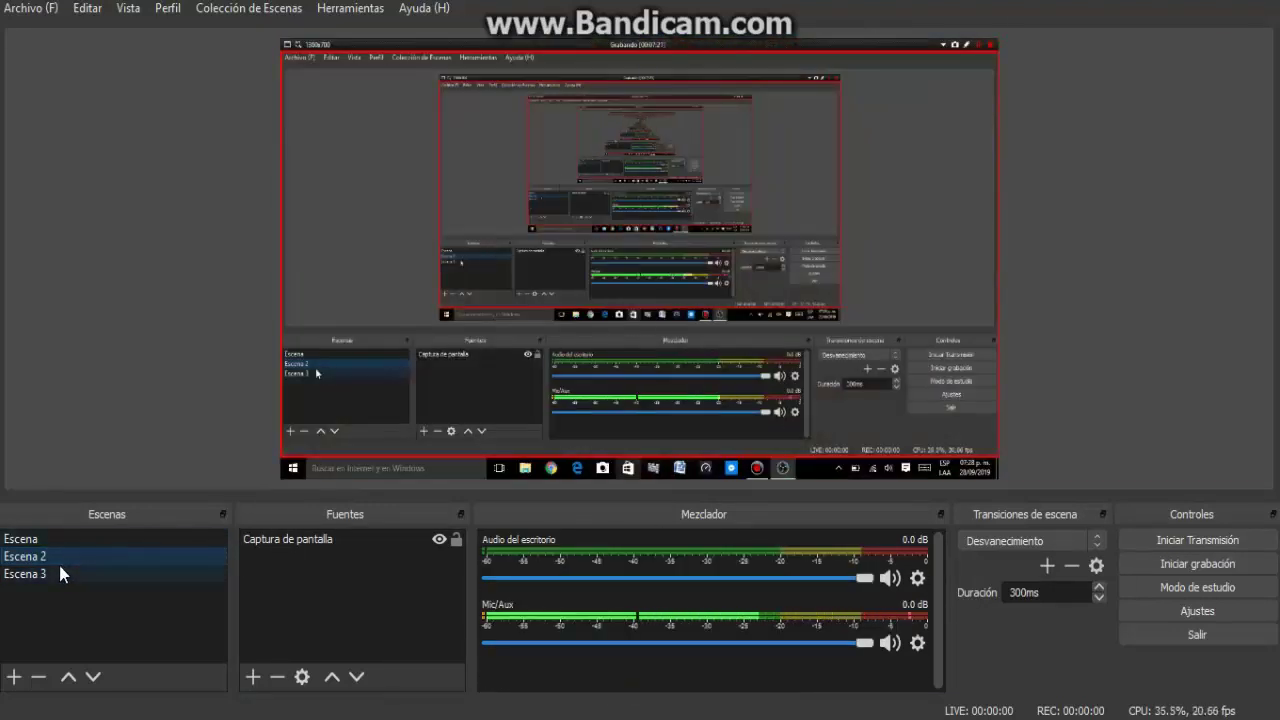
click(72, 539)
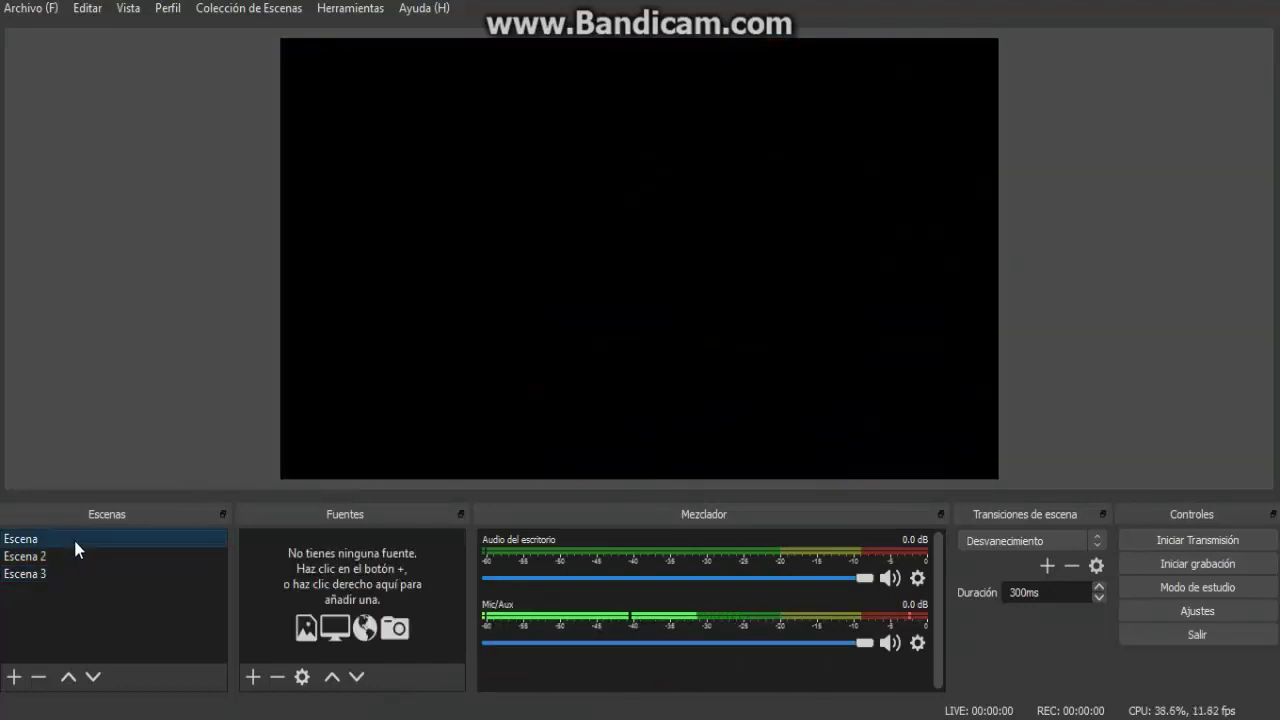
click(39, 563)
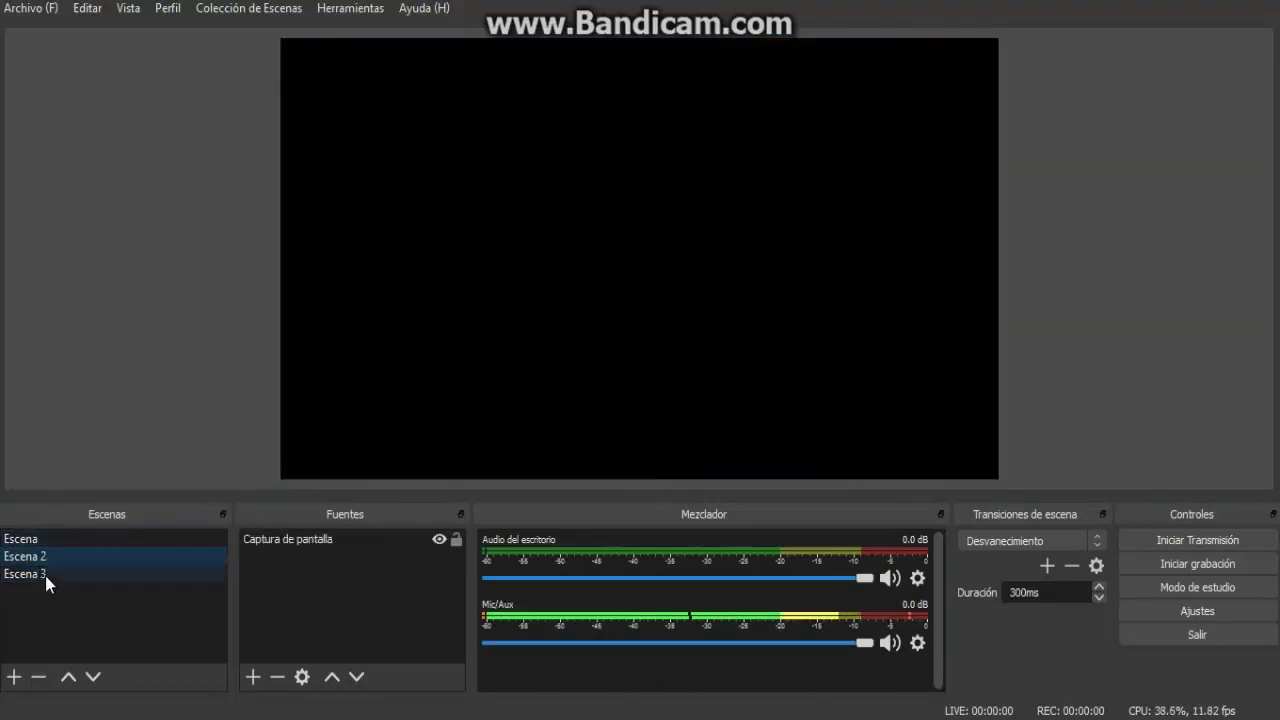
click(45, 575)
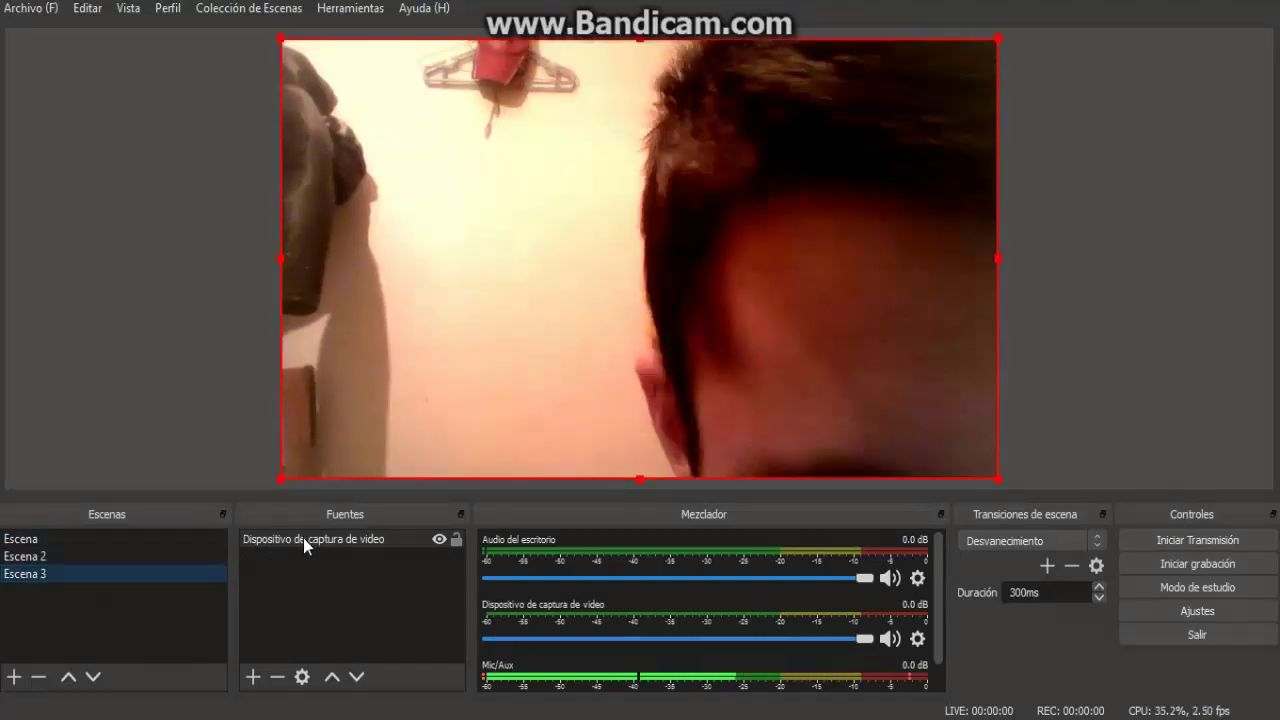
click(40, 559)
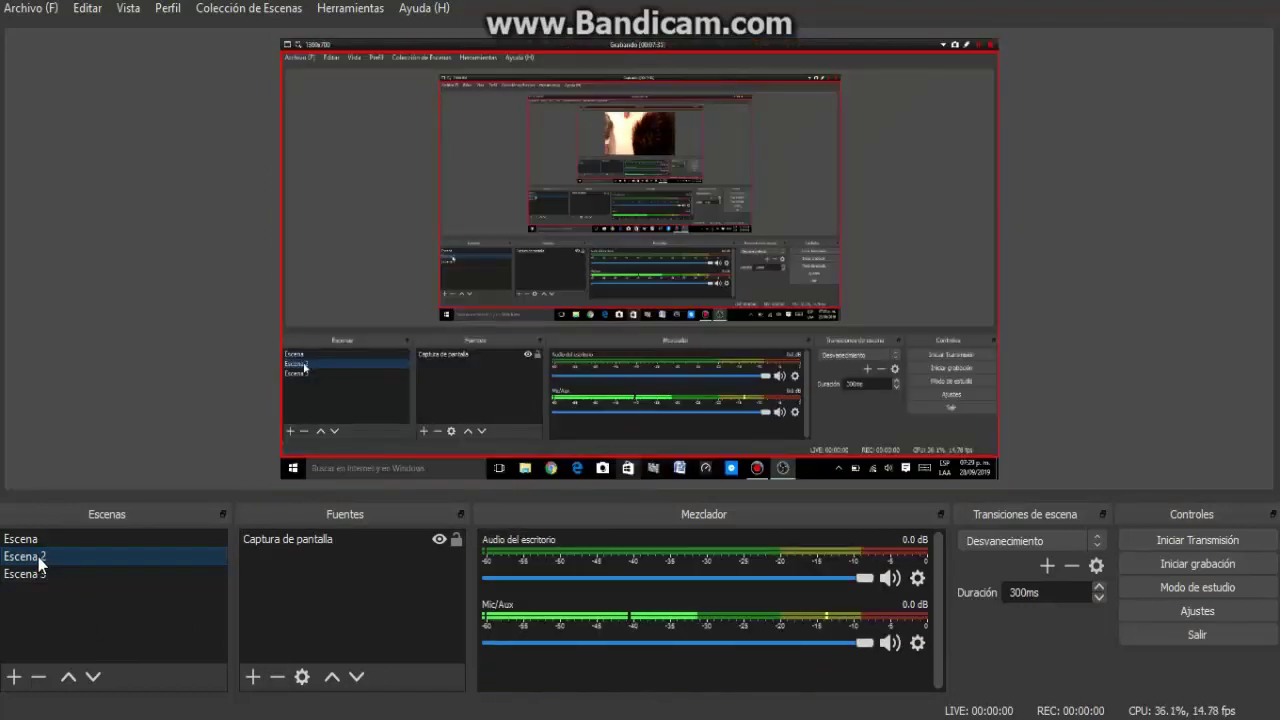
Step: Delete the scene Escena 3 and confirm its removal
click(33, 576)
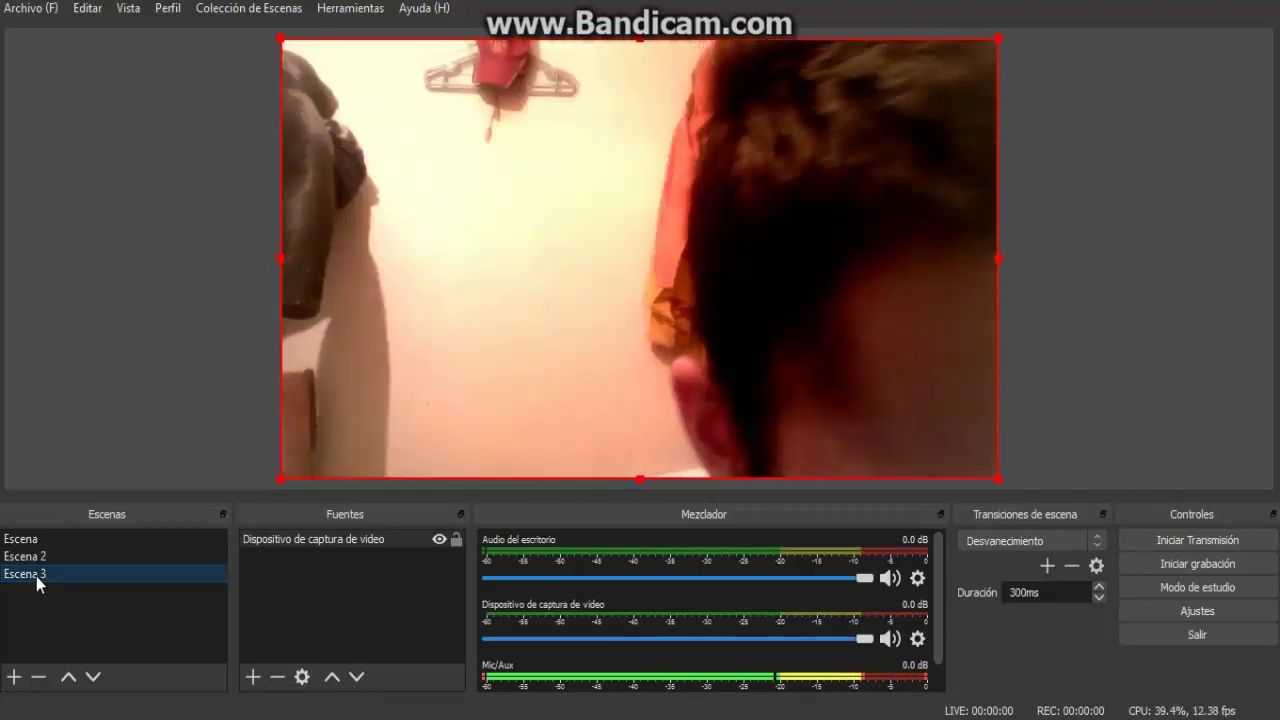
right_click(40, 578)
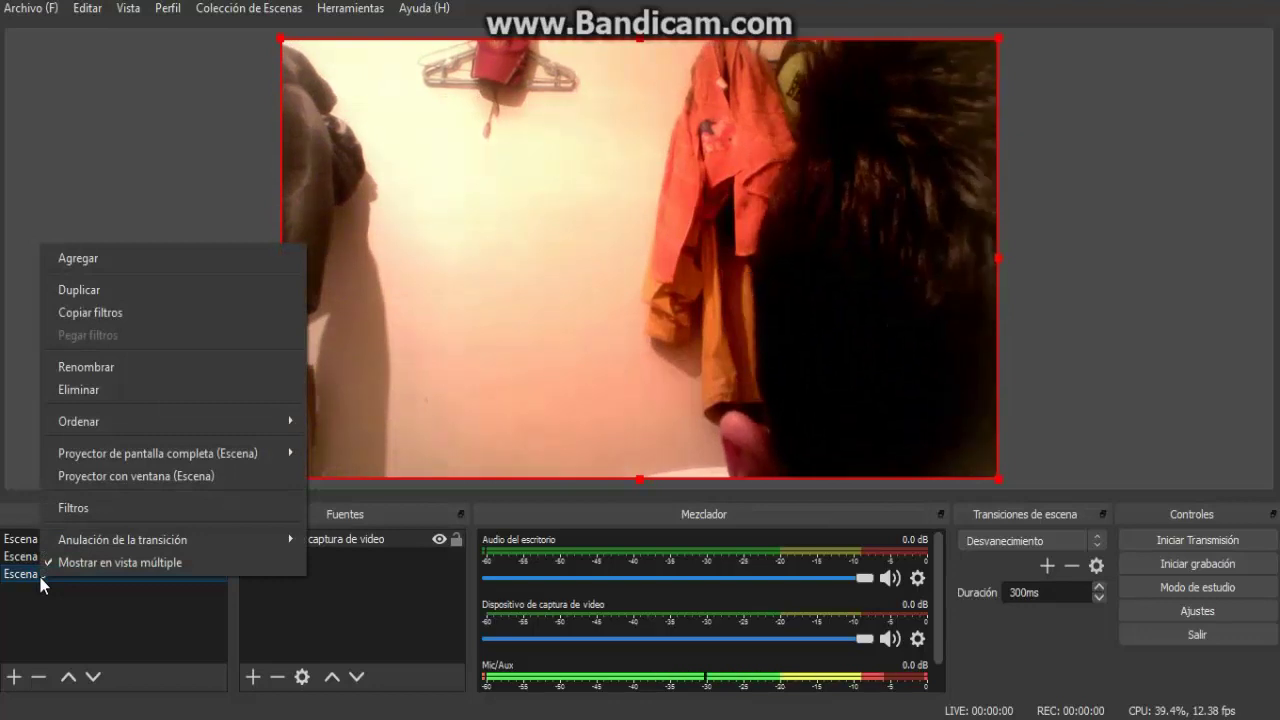
click(117, 391)
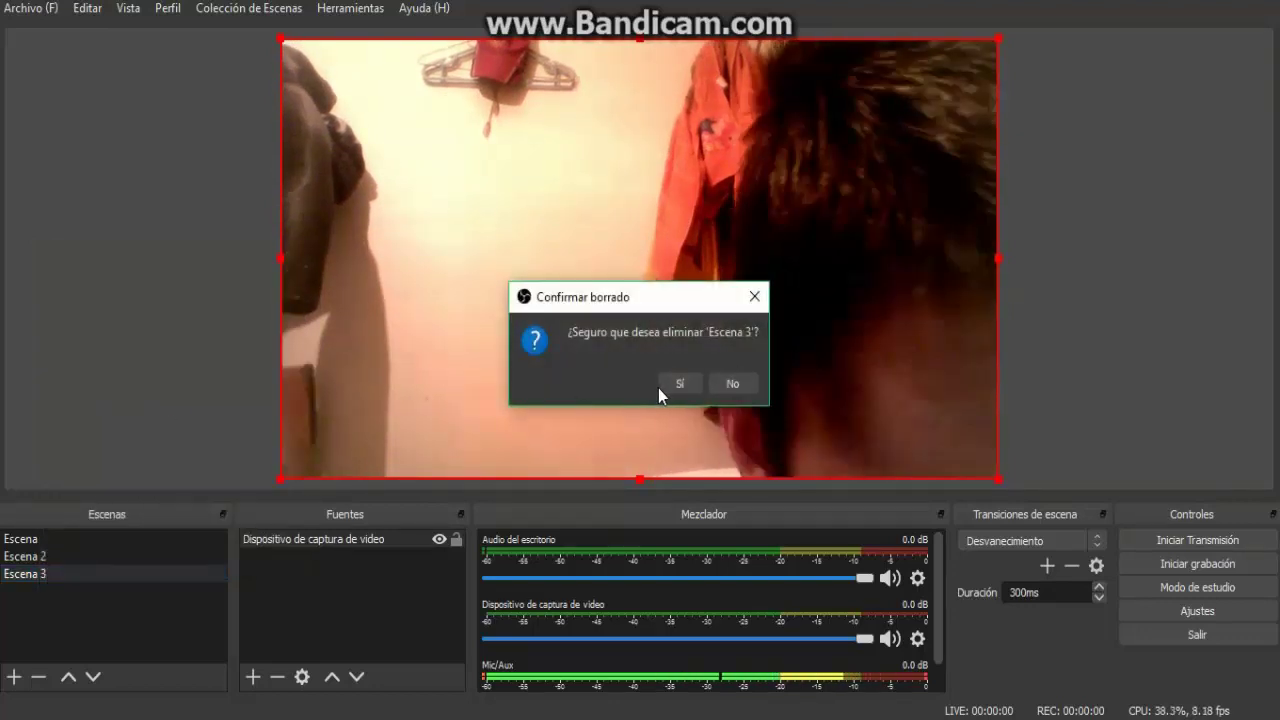
click(664, 386)
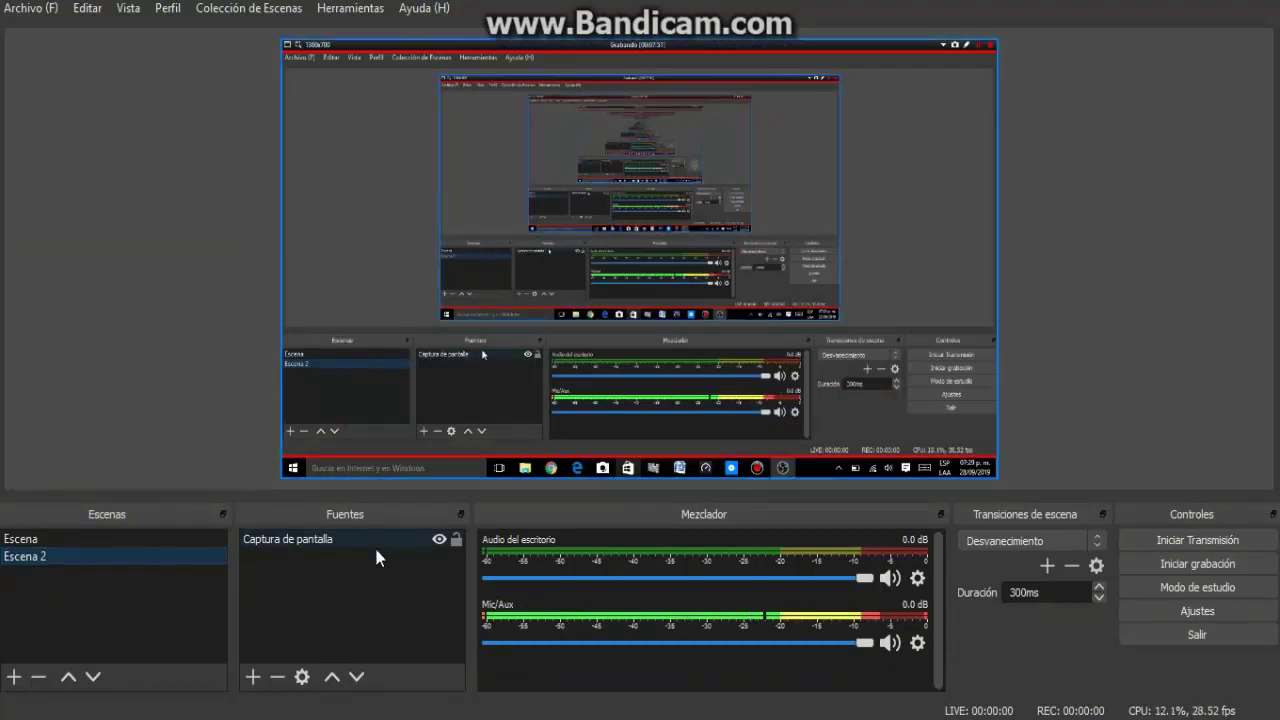
Step: Add a new Dispositivo de captura de video source to Escena 2, accepting Integrated Webcam as the device
click(253, 677)
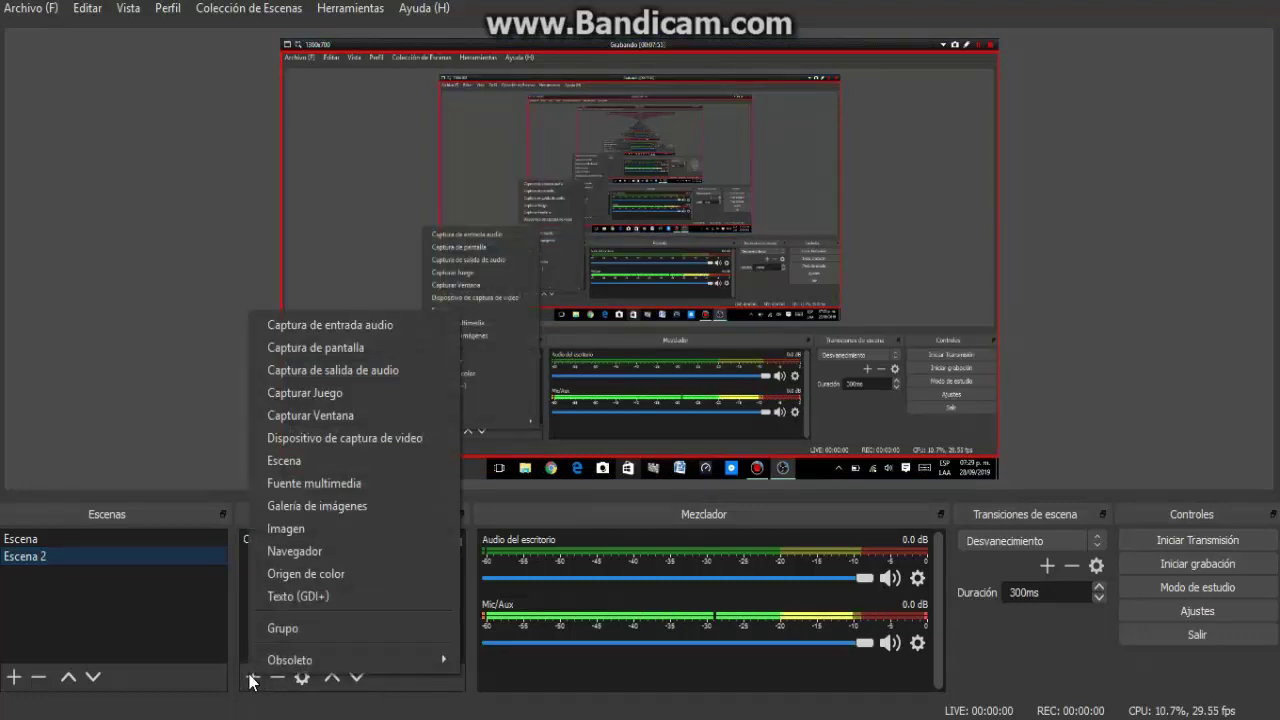
click(291, 441)
click(682, 500)
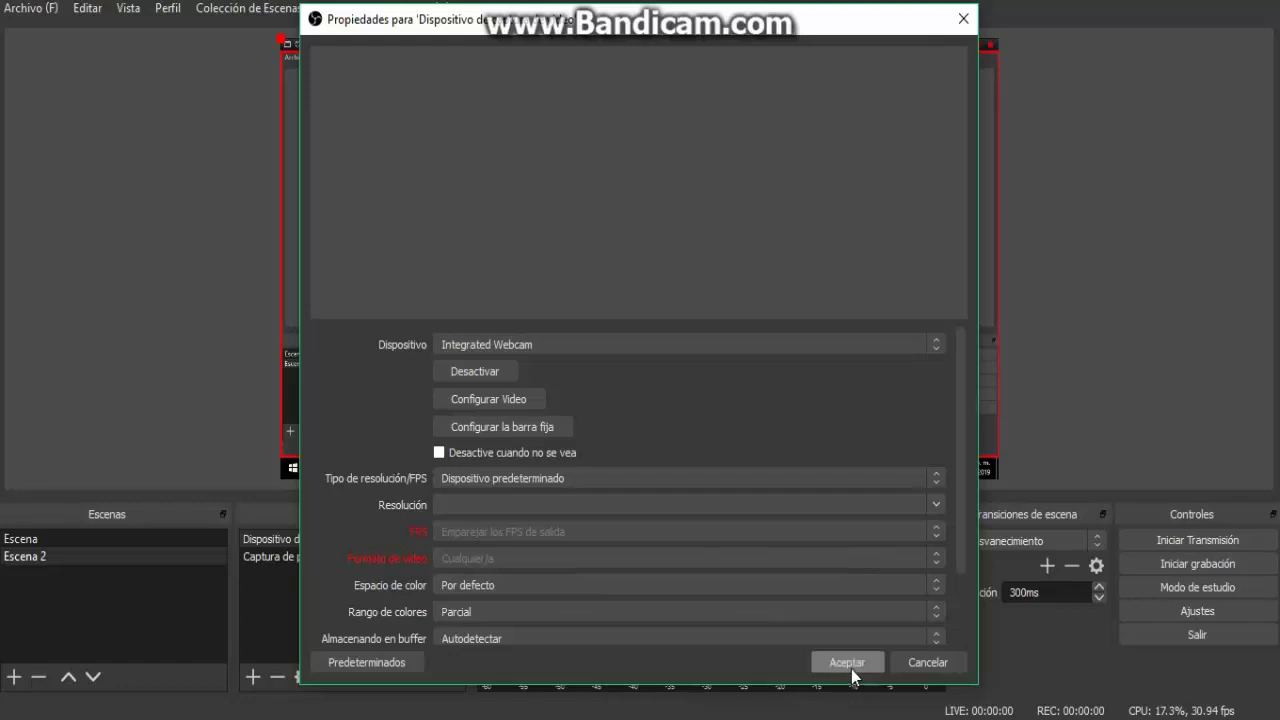
click(848, 662)
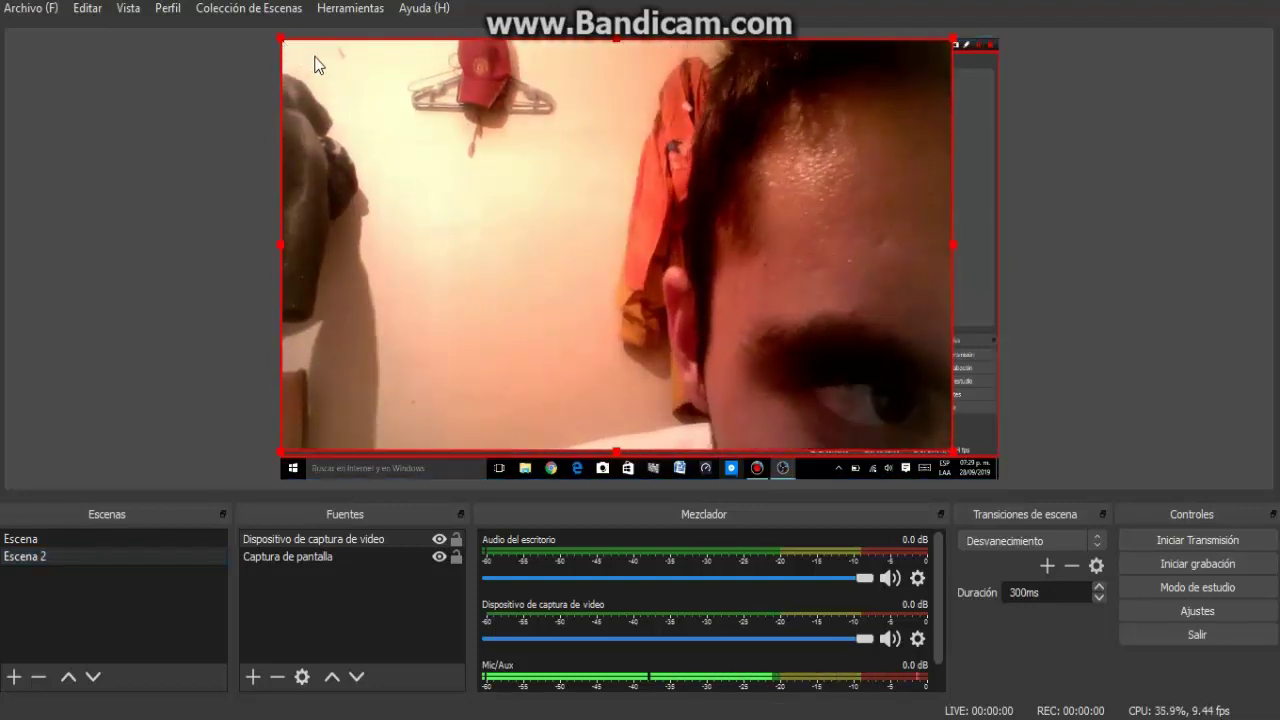
Step: Shrink the webcam image to about a third of the canvas width and place it in the canvas's lower-right corner
drag(281, 40, 755, 310)
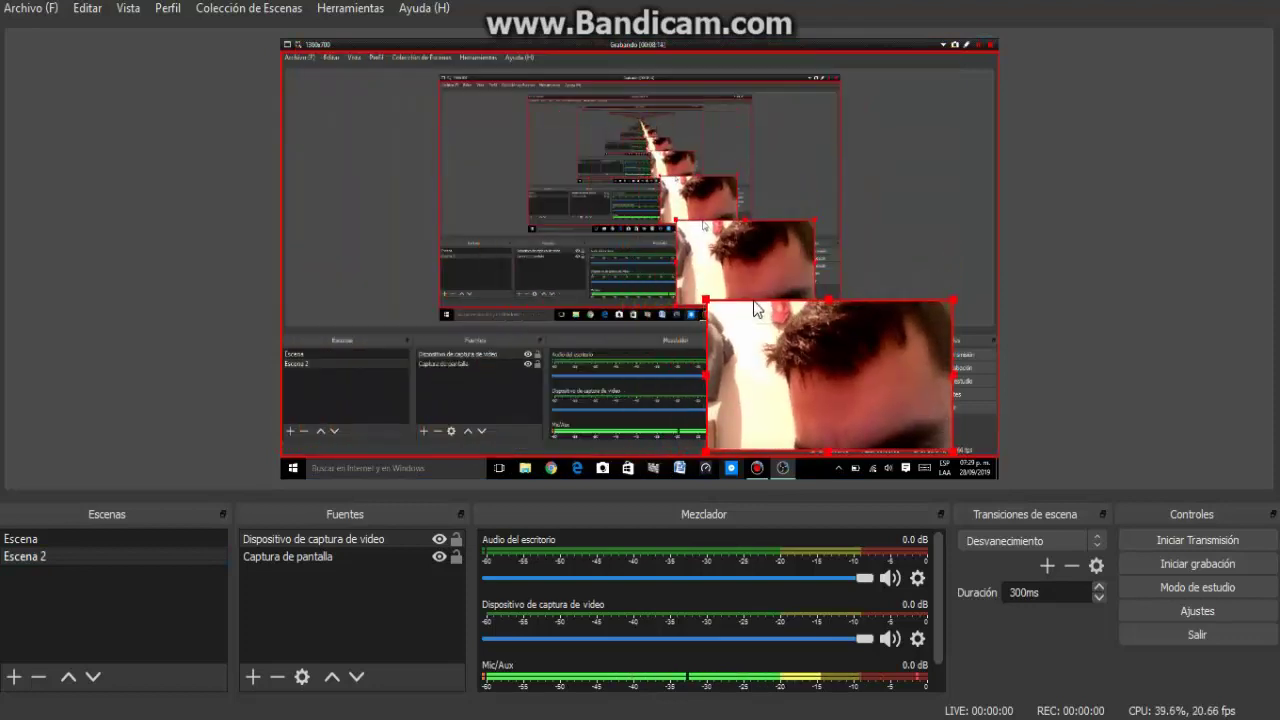
drag(836, 376, 876, 404)
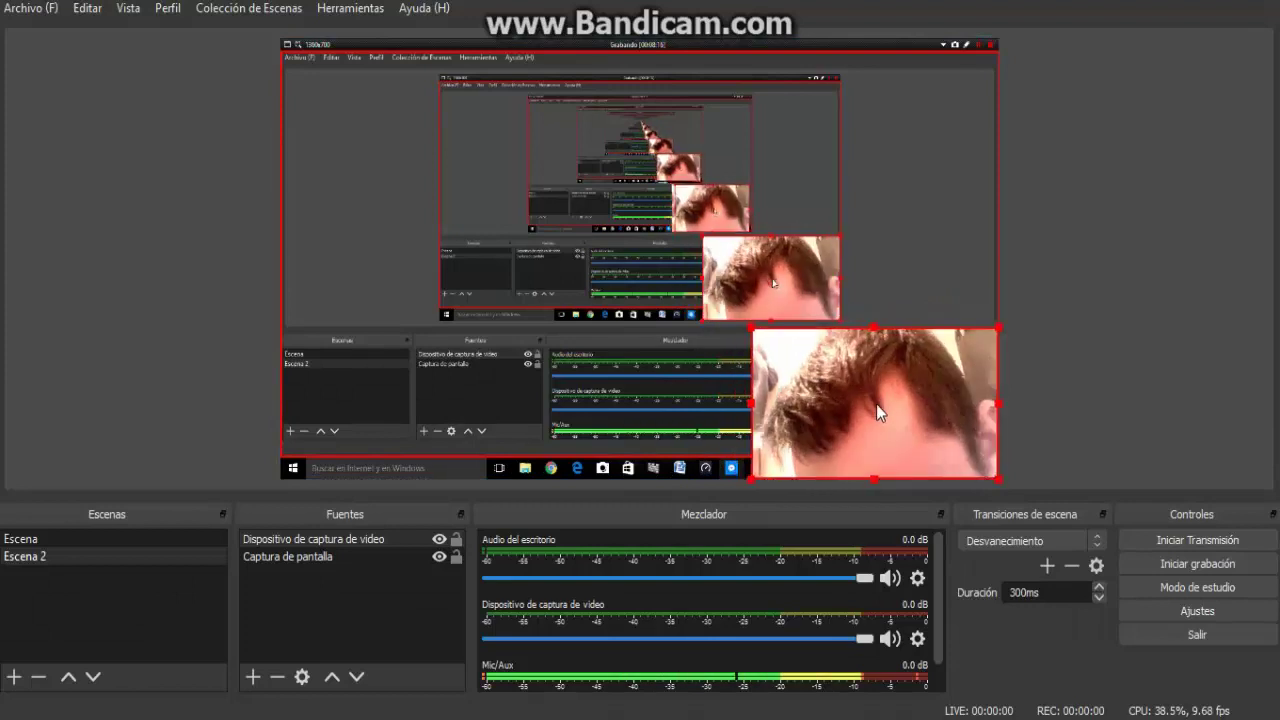
click(190, 293)
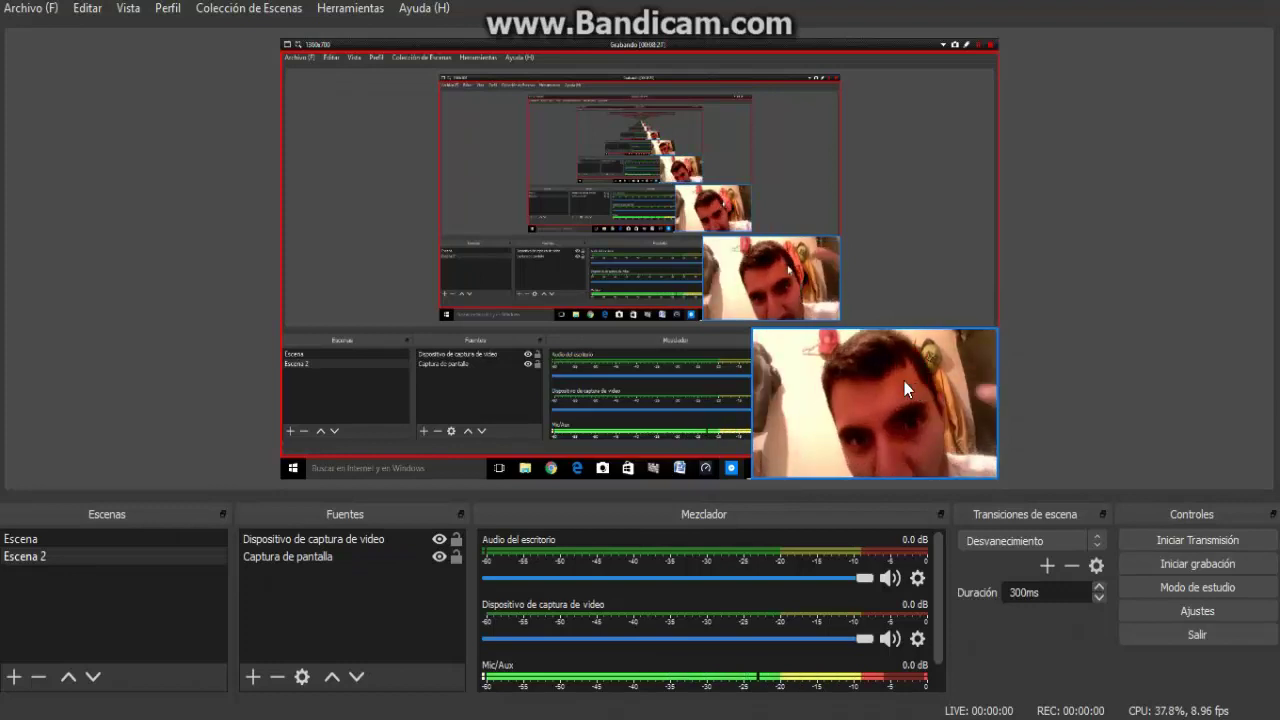
Step: Hide the Dispositivo de captura de video source in Escena 2 and make it visible again
click(253, 677)
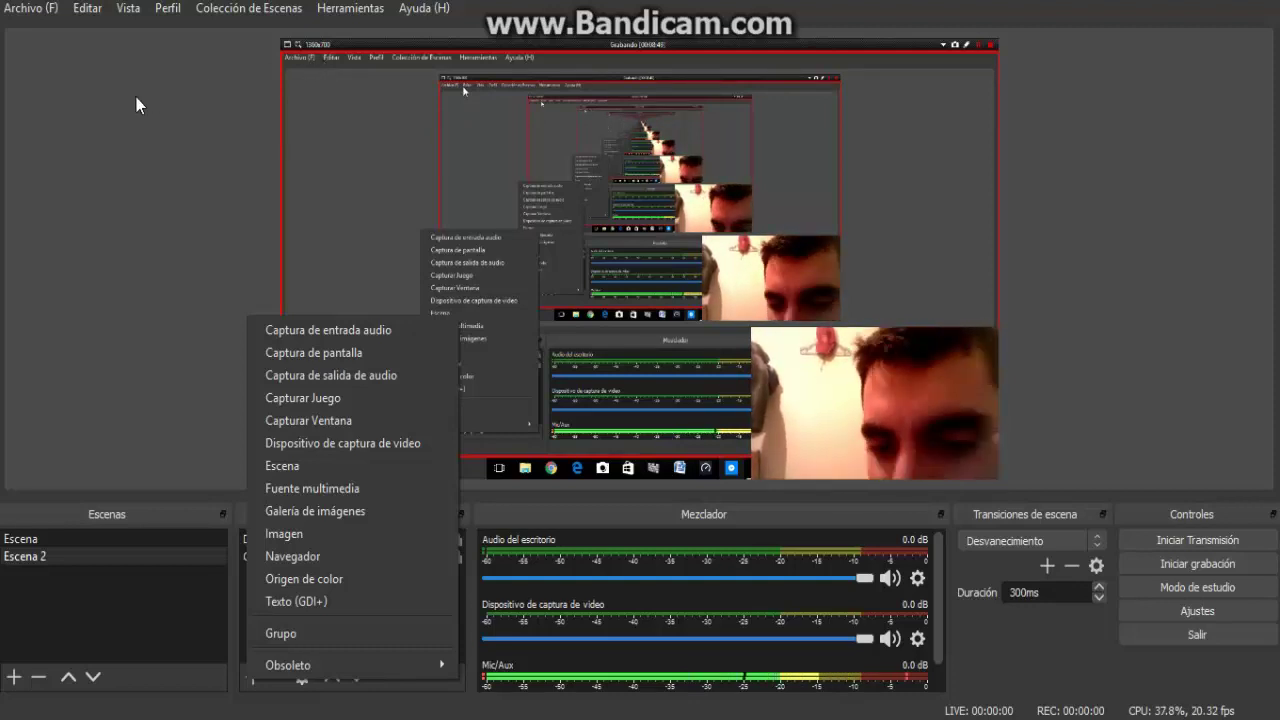
click(125, 175)
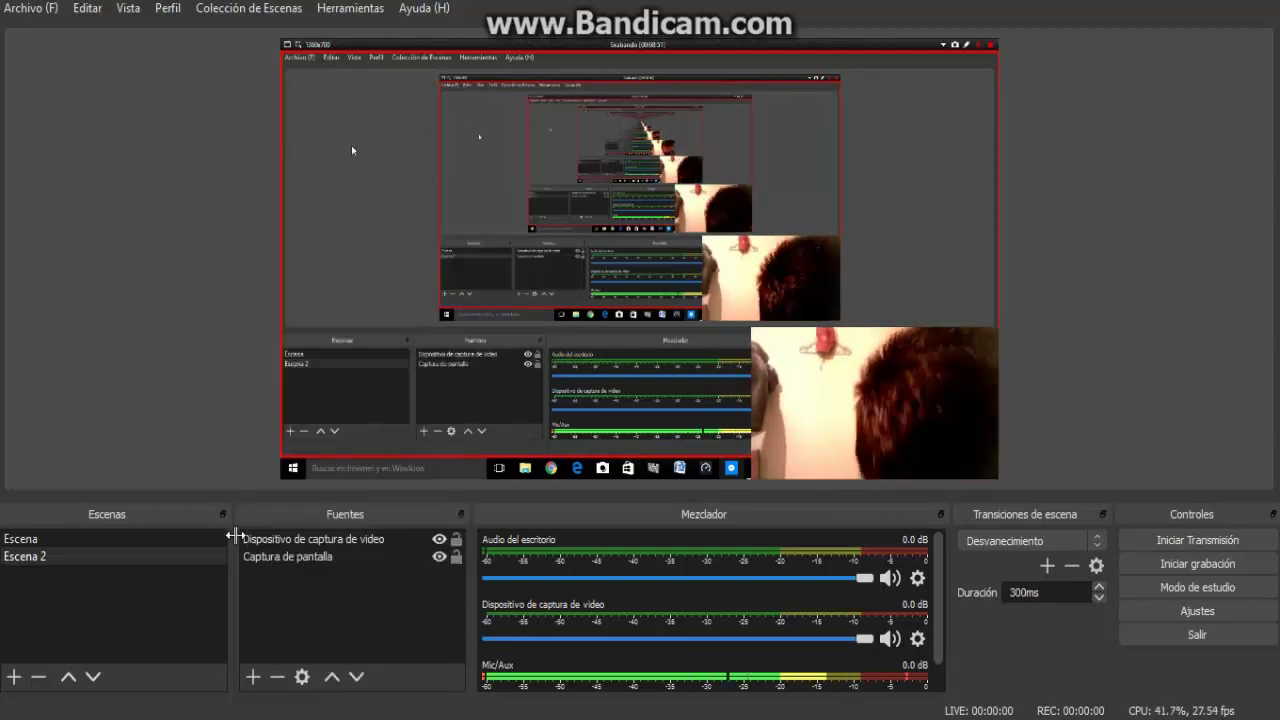
click(349, 539)
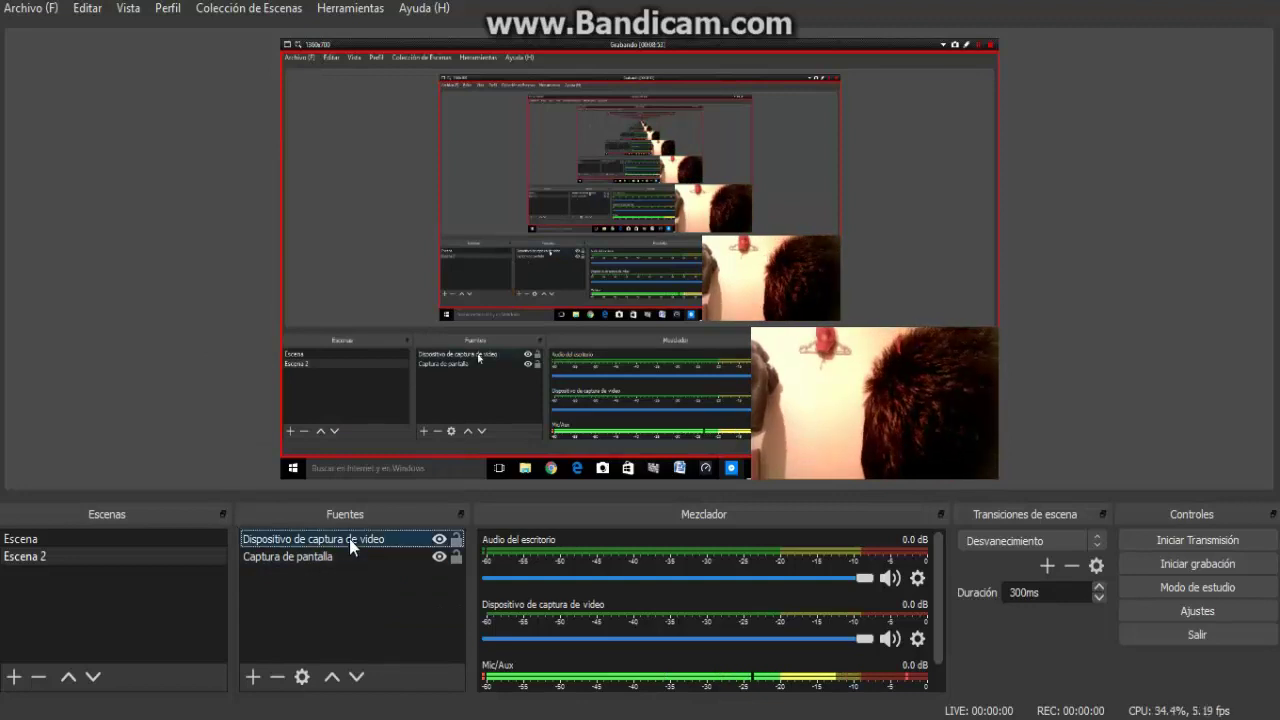
click(439, 540)
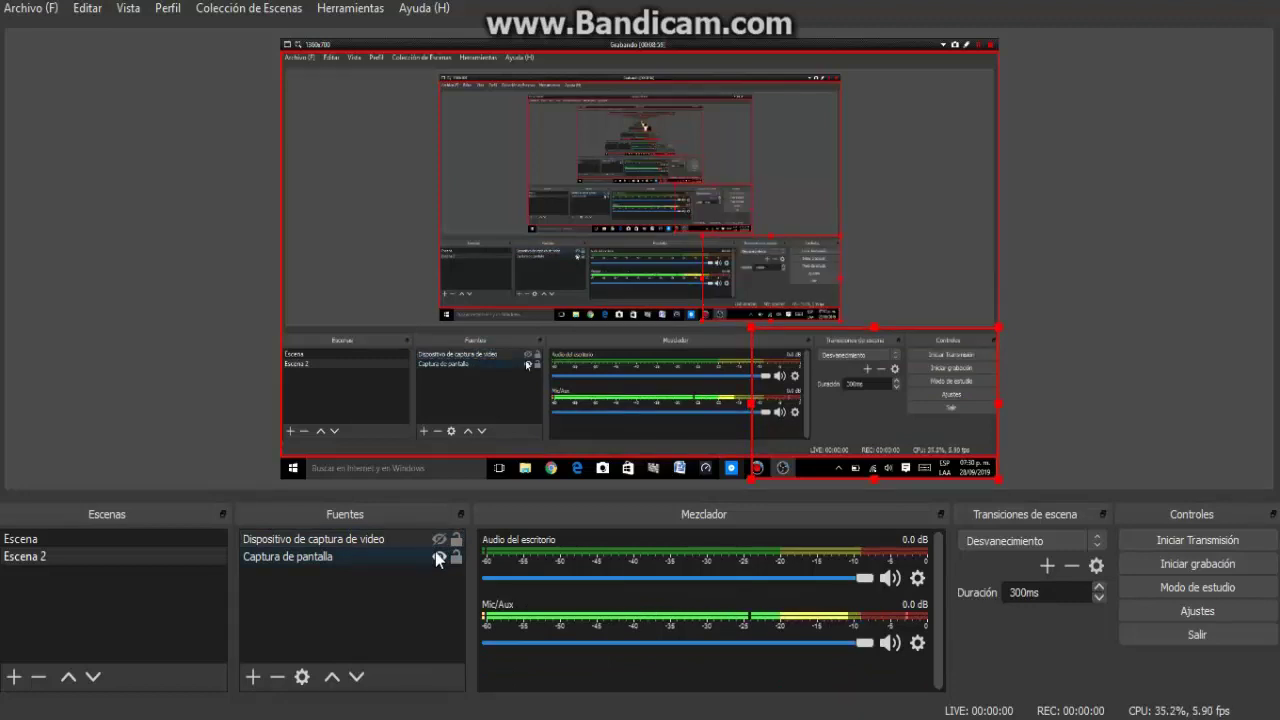
click(438, 541)
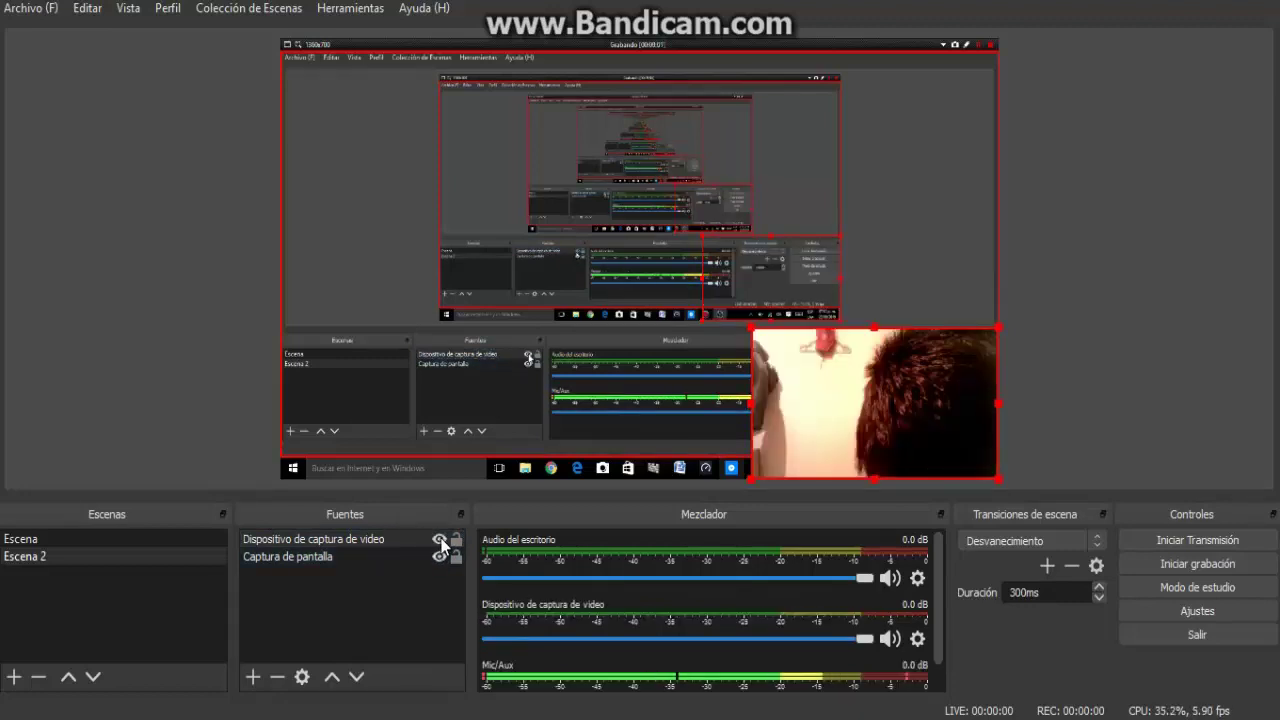
Step: Delete the Dispositivo de captura de video source from Escena 2, leaving only the screen capture
right_click(380, 537)
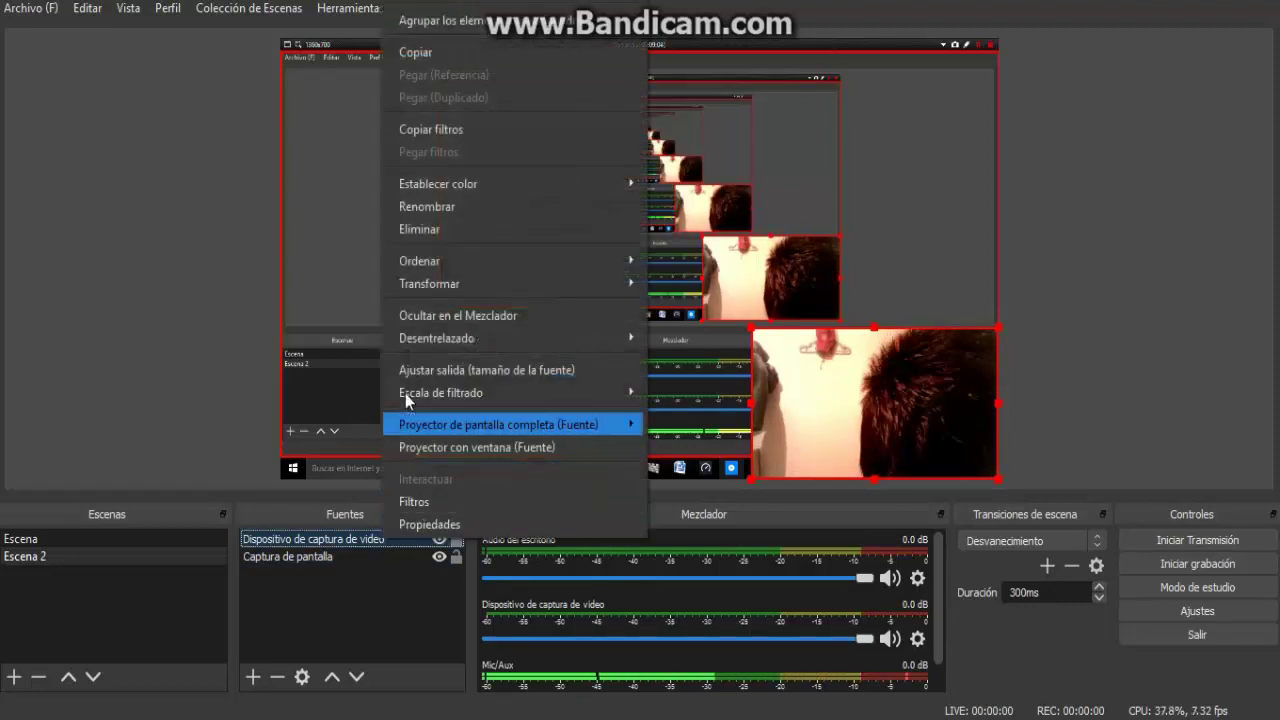
click(431, 233)
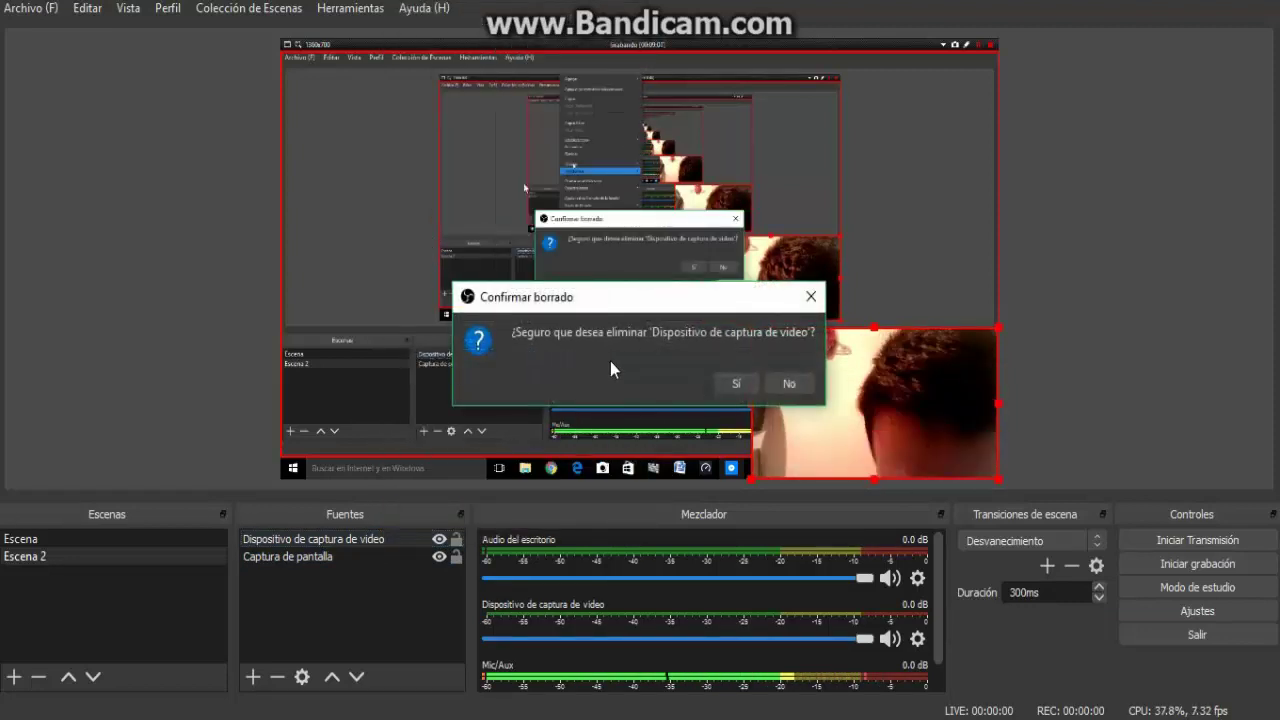
click(788, 383)
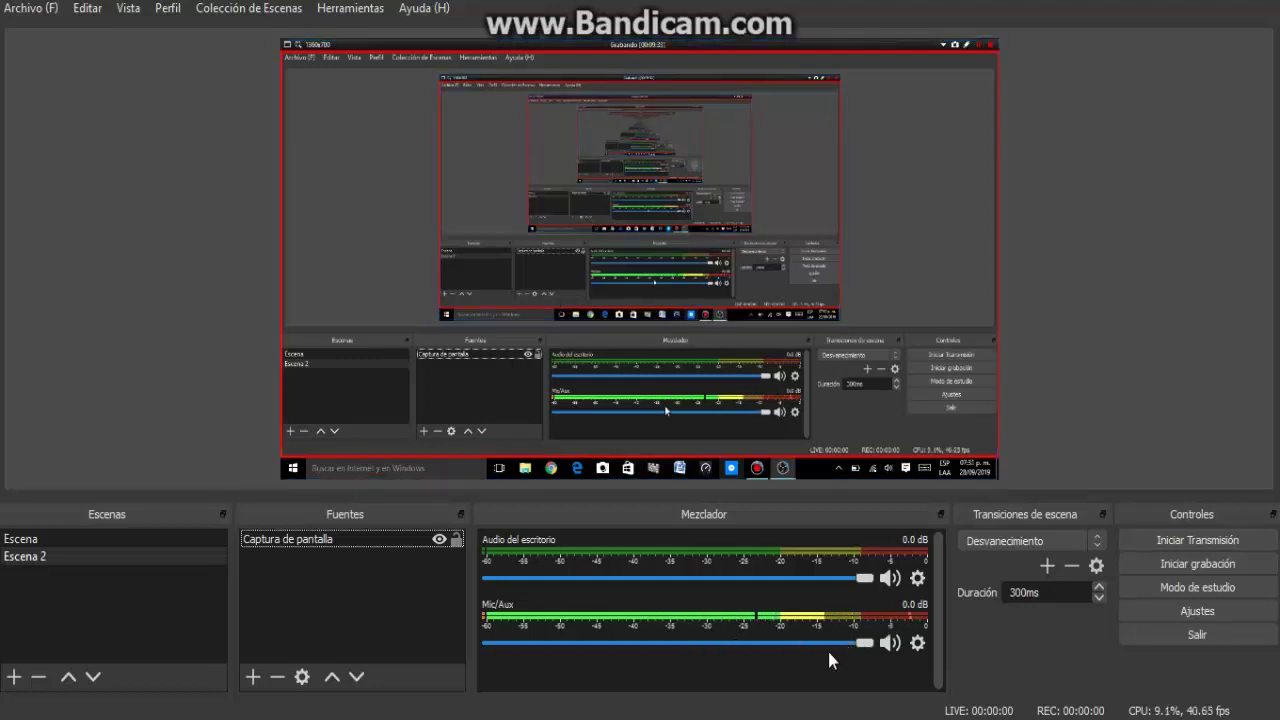
drag(872, 581, 869, 581)
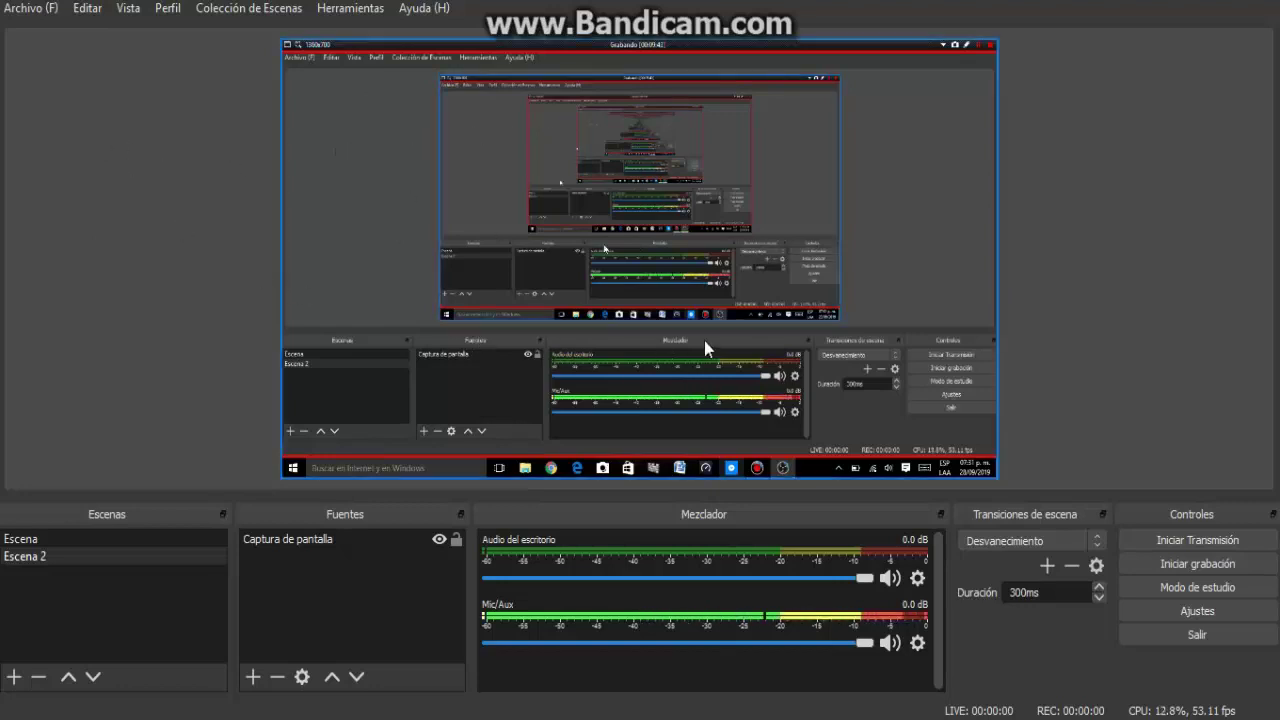
Step: Open the general settings and choose Español as the interface language
click(1202, 612)
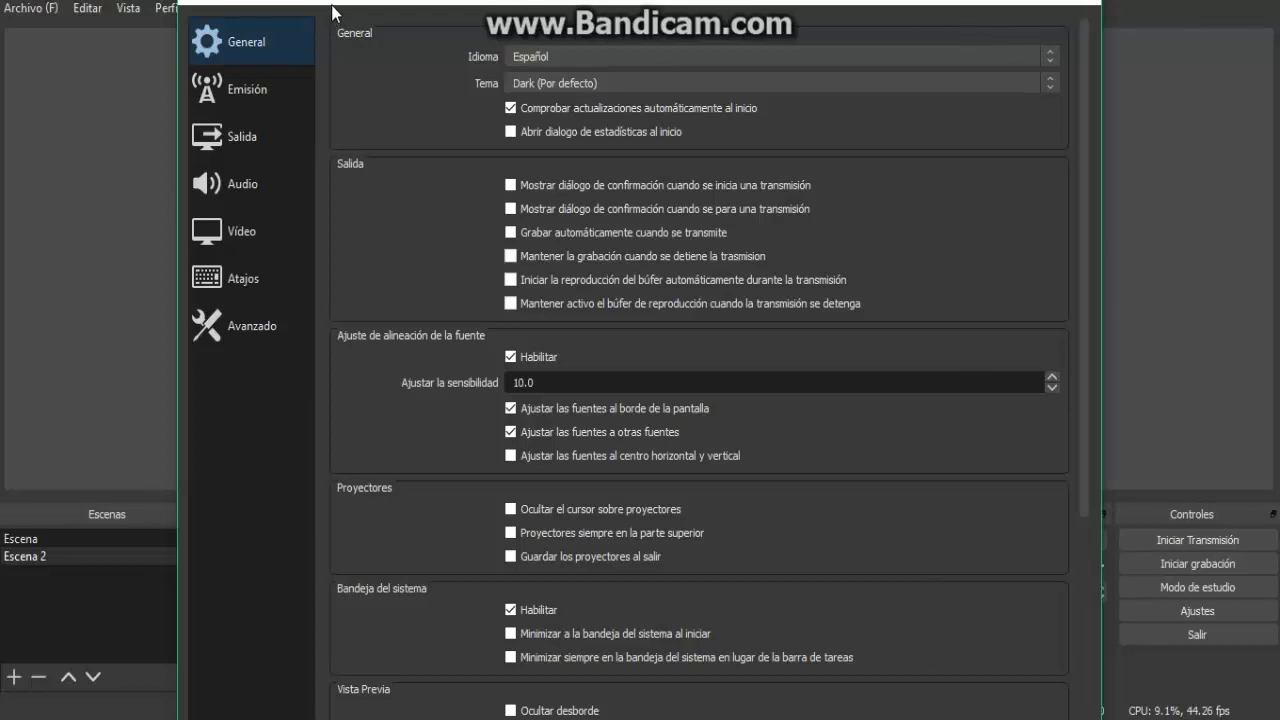
drag(331, 5, 287, 25)
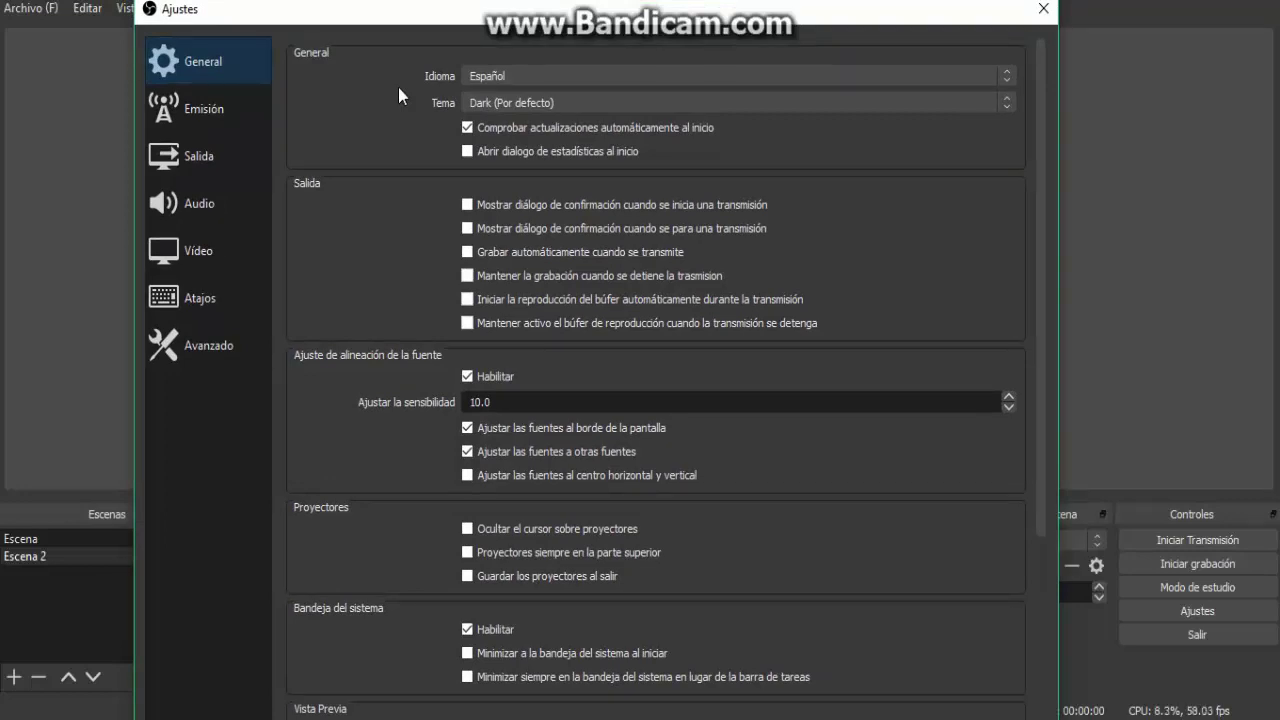
click(551, 77)
click(502, 172)
Step: Try the Acri and Rachni interface themes and return the theme to Dark (Por defecto)
click(524, 103)
click(498, 106)
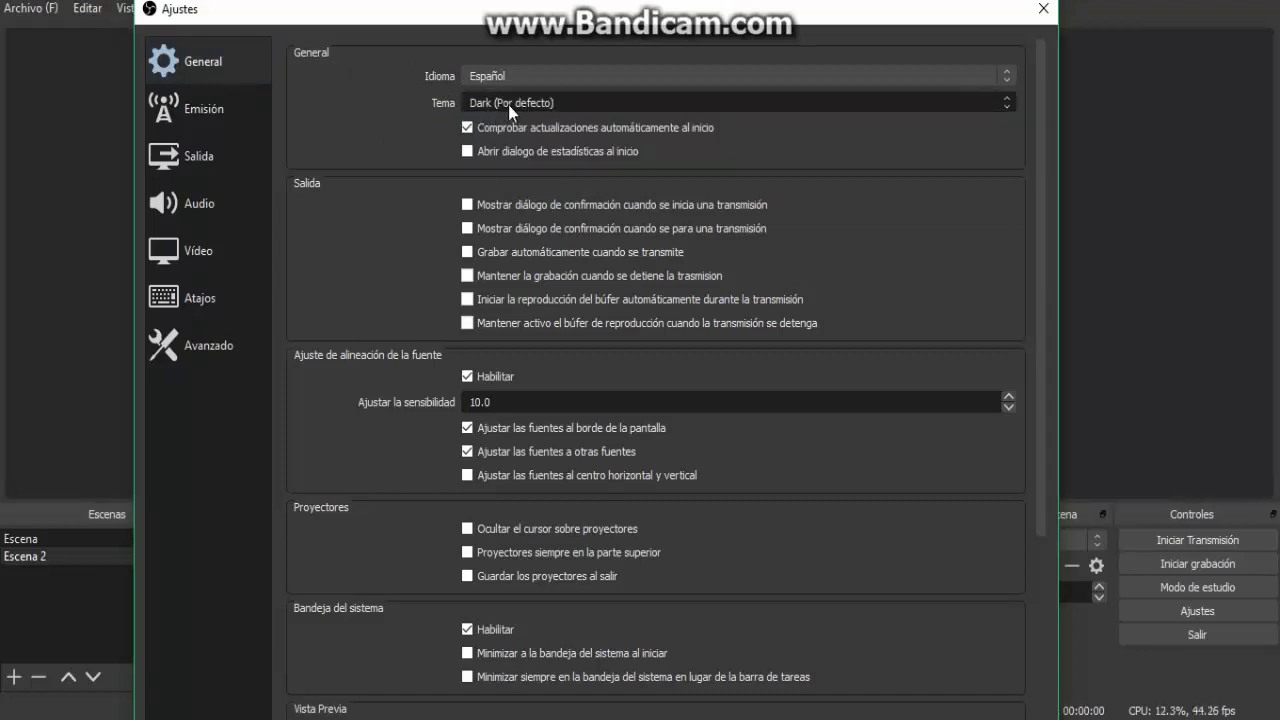
scroll(508, 104, up, 1)
click(510, 128)
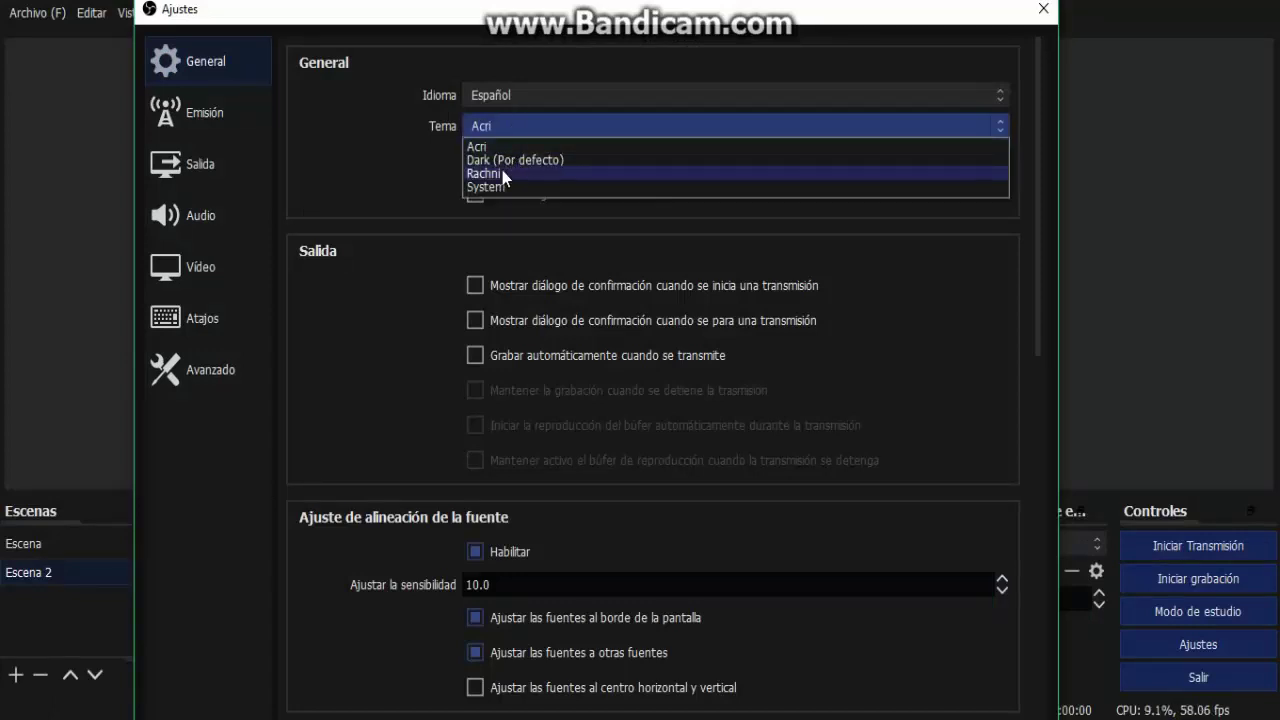
key(Escape)
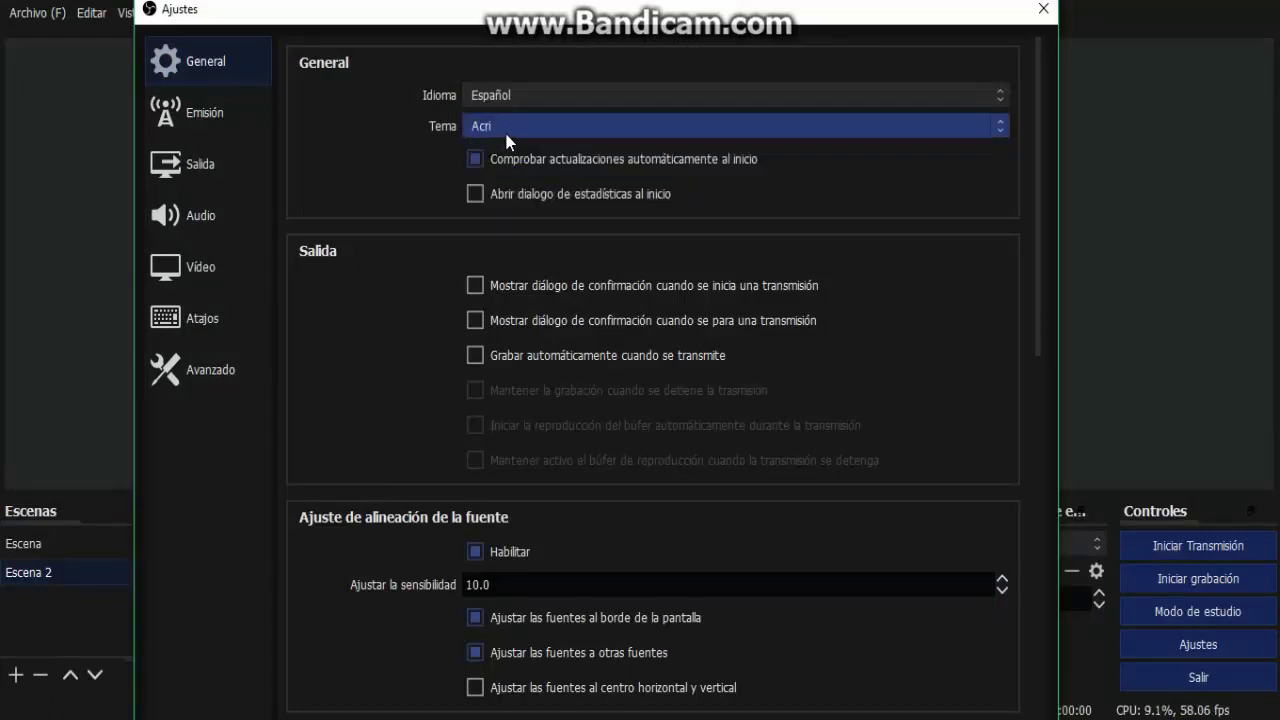
scroll(508, 140, down, 2)
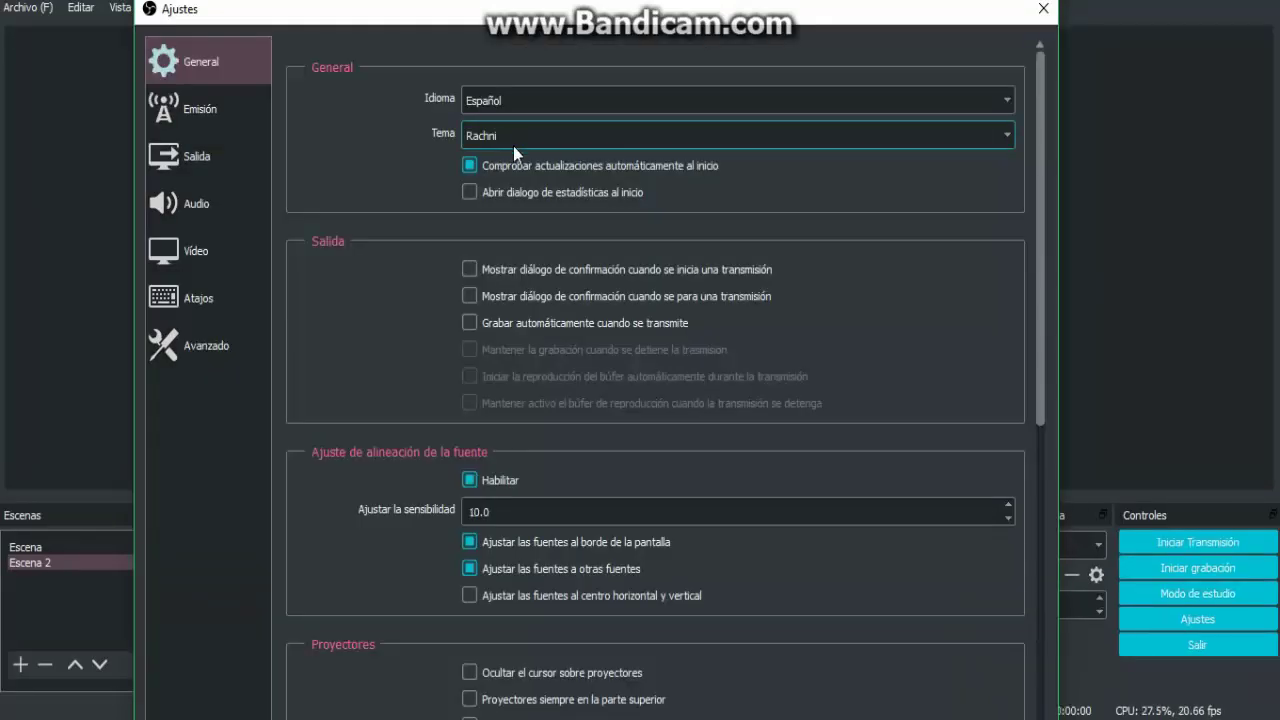
click(508, 138)
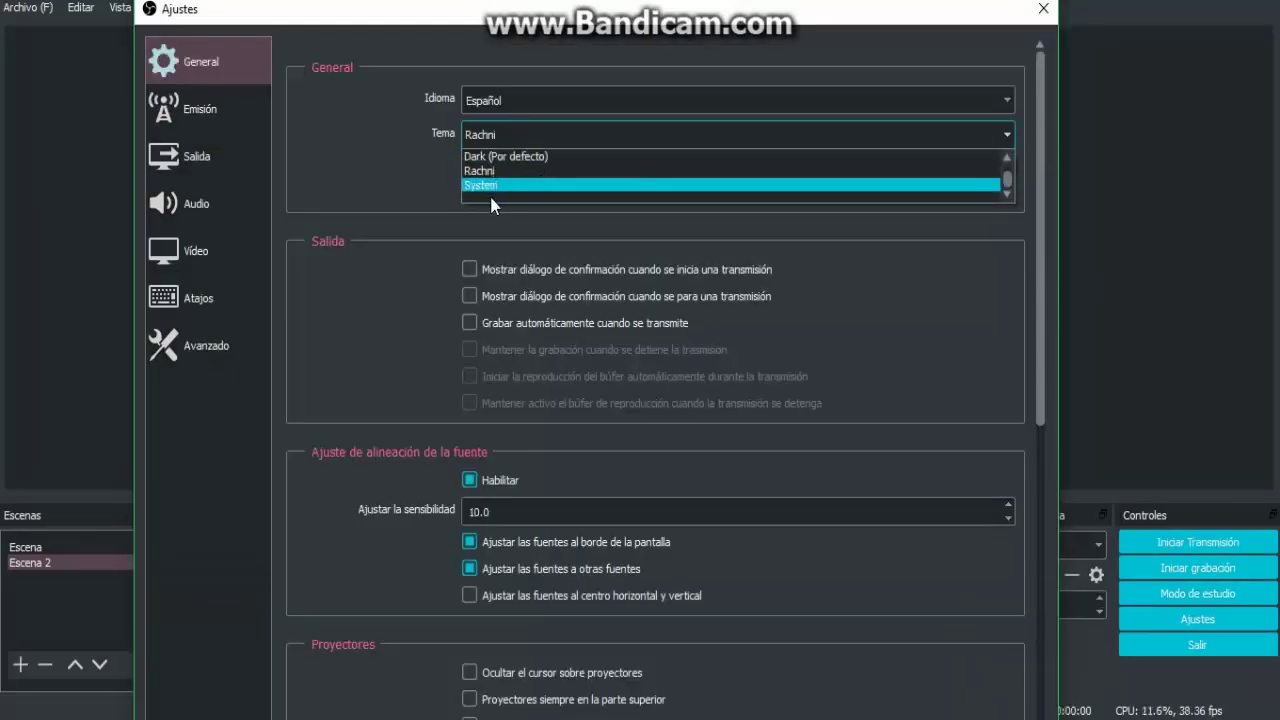
click(482, 170)
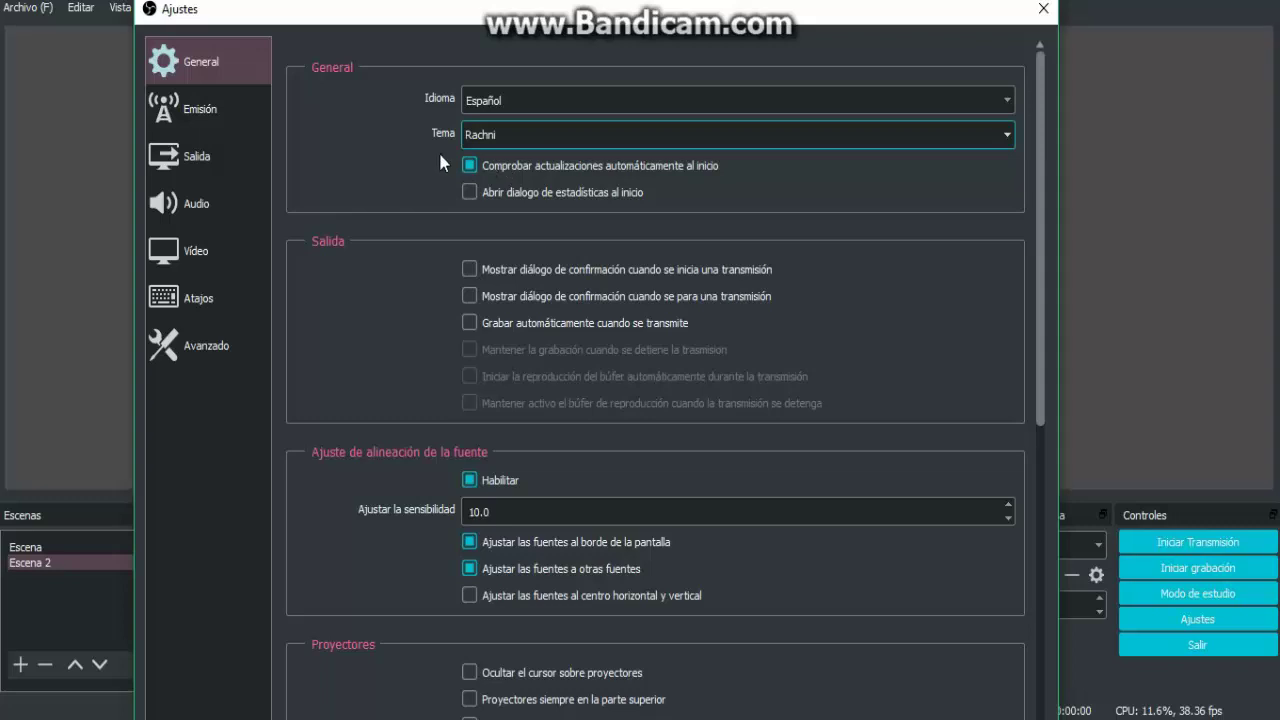
key(Up)
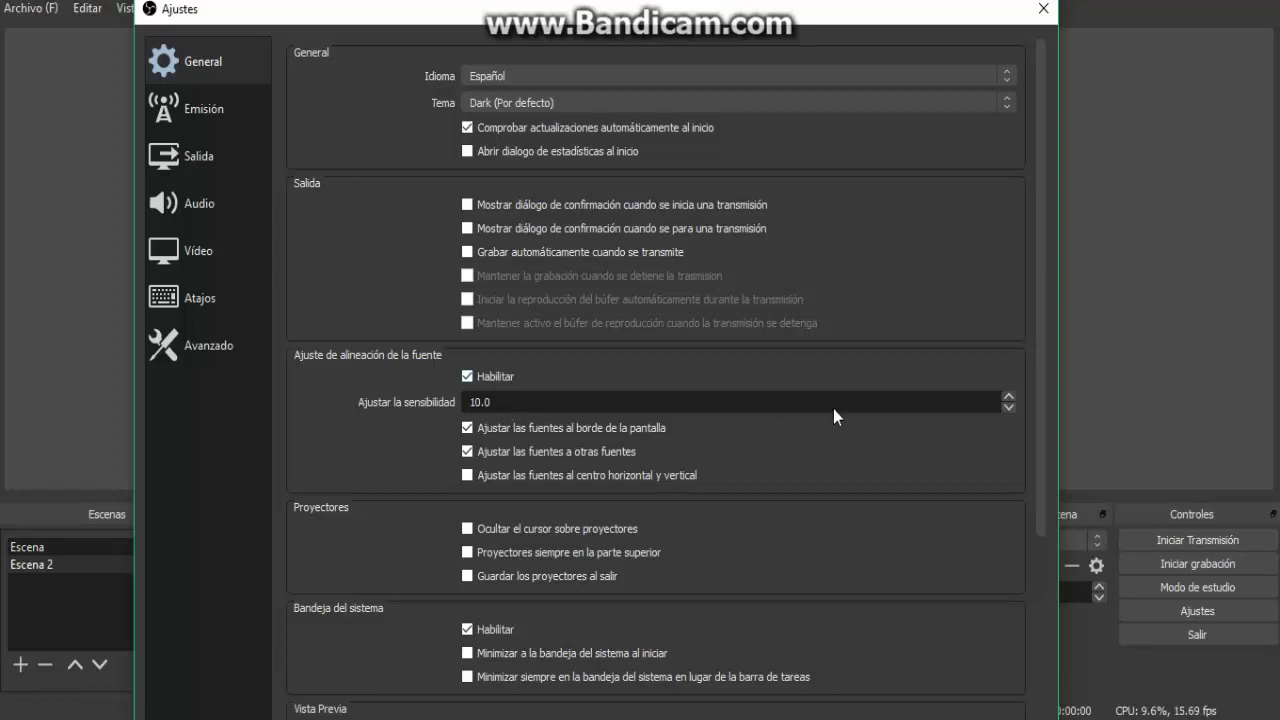
Step: Review the remaining General options and the service, server and stream key fields in the Emisión settings
scroll(652, 555, down, 5)
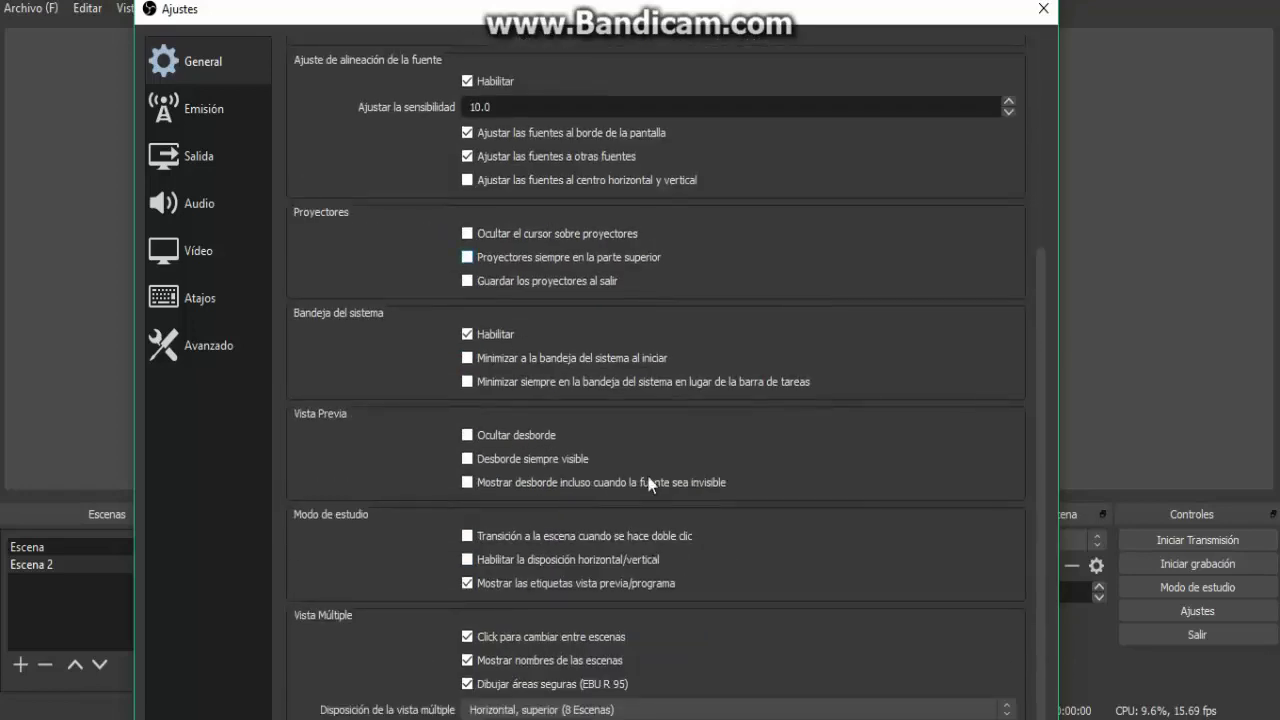
drag(470, 9, 543, 38)
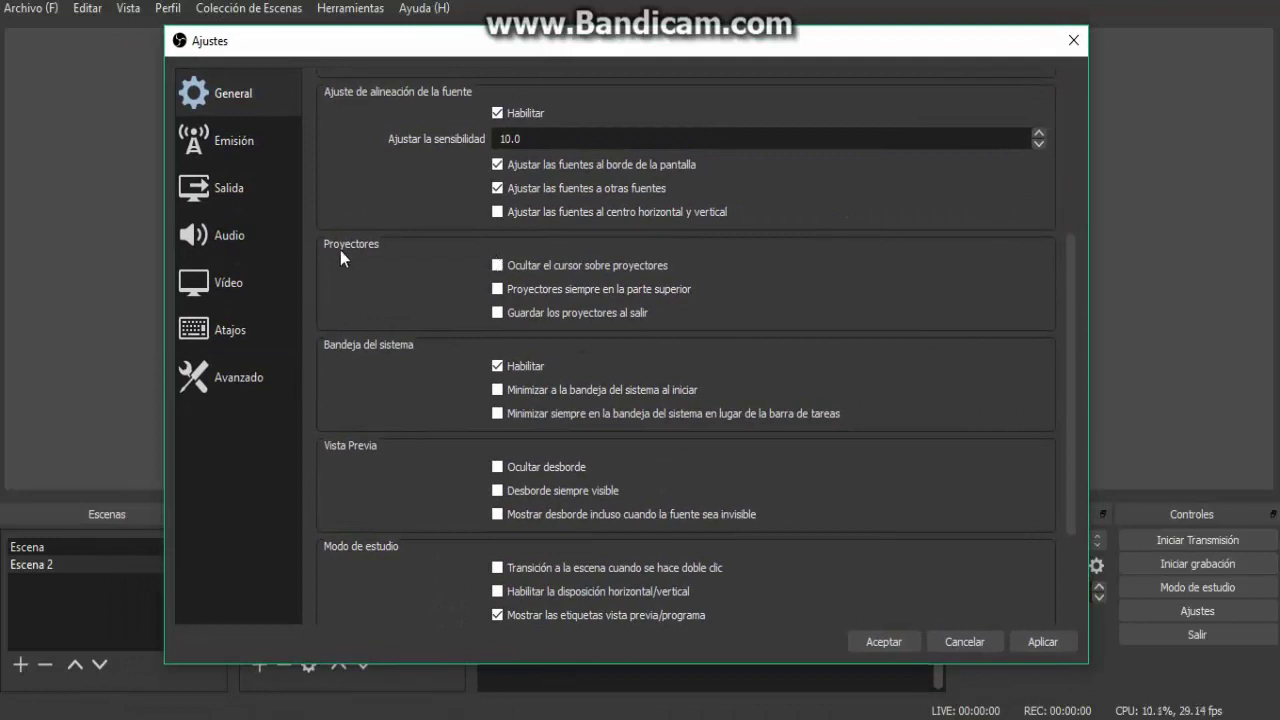
click(210, 138)
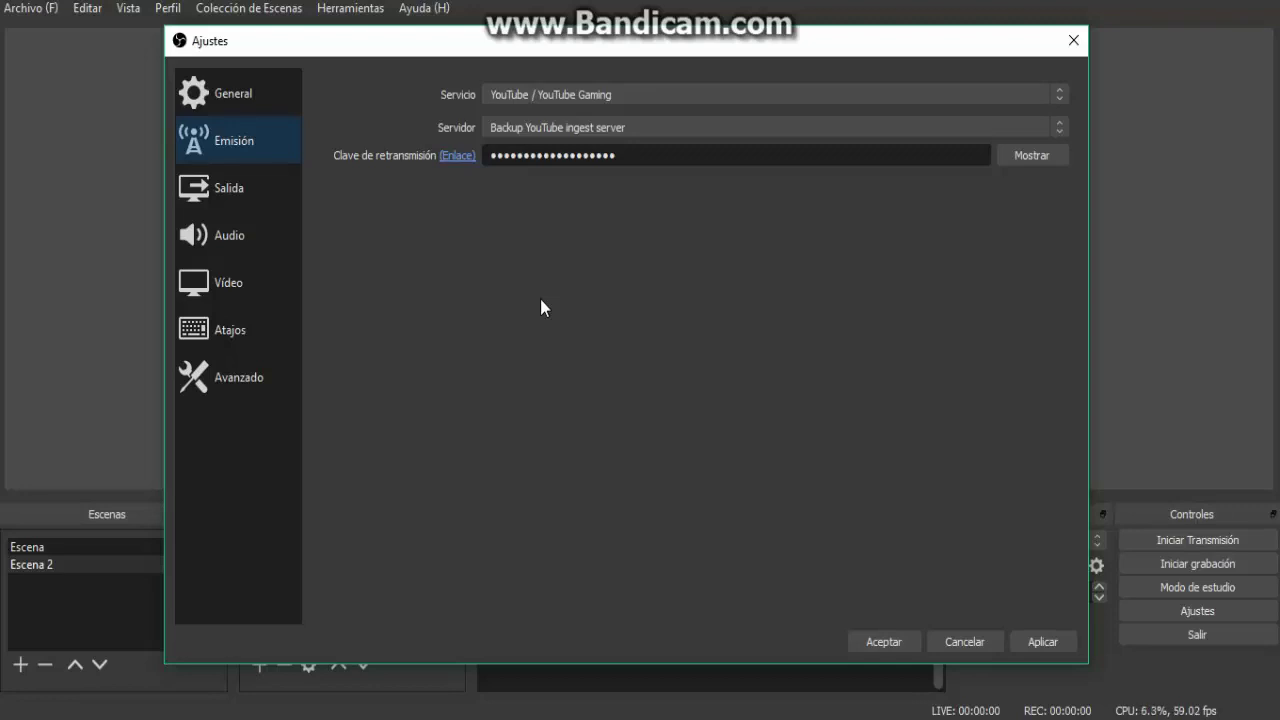
Step: Show the Salida settings, keep the output mode on Avanzado and examine the Emisión encoder options
click(209, 187)
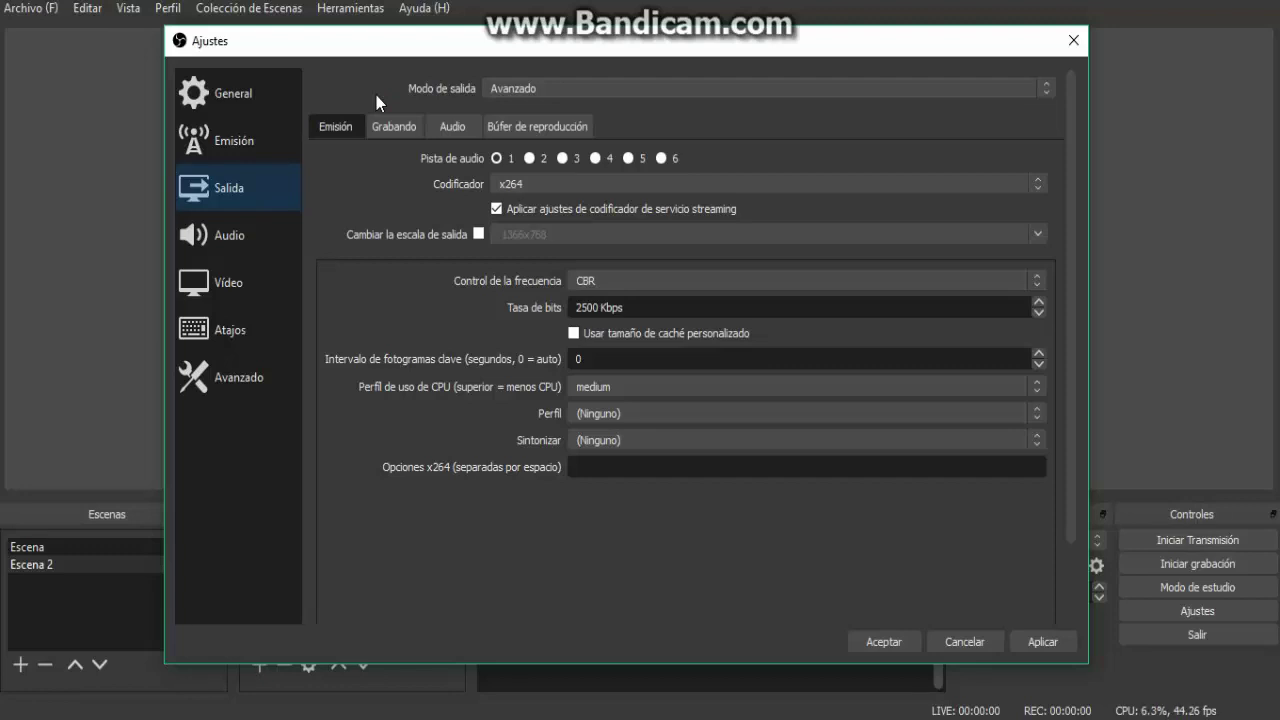
click(524, 93)
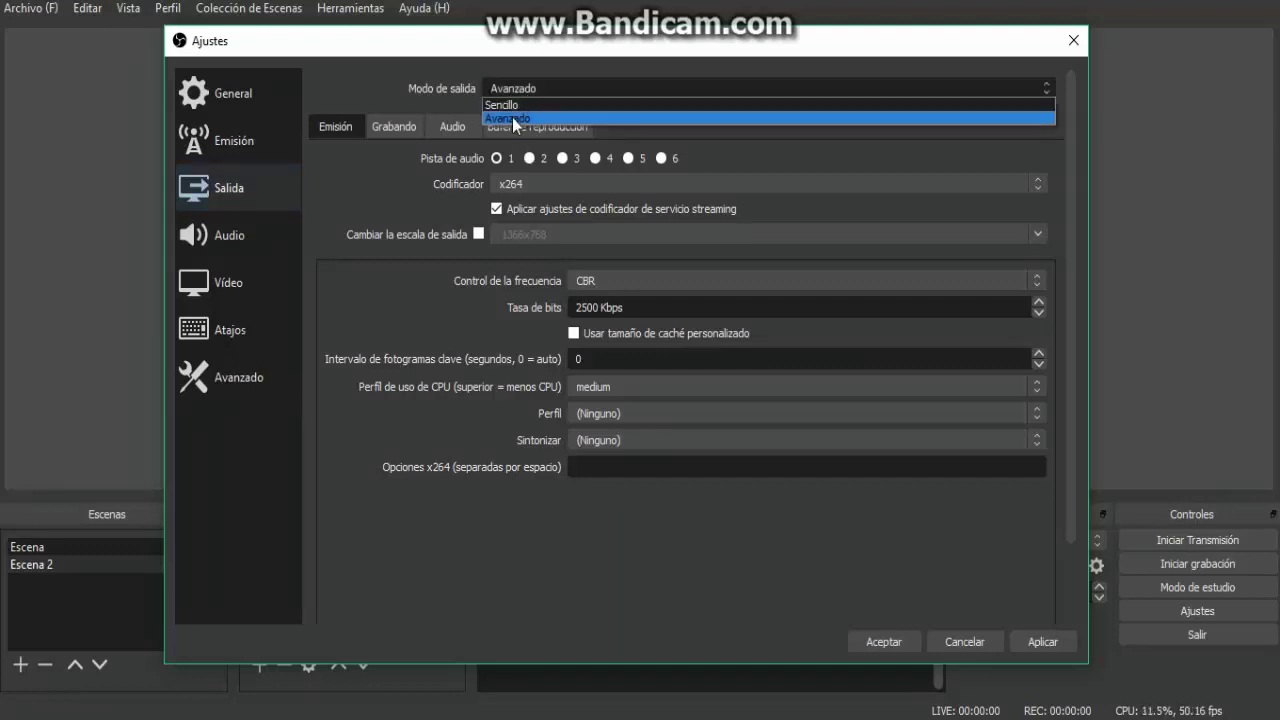
click(512, 117)
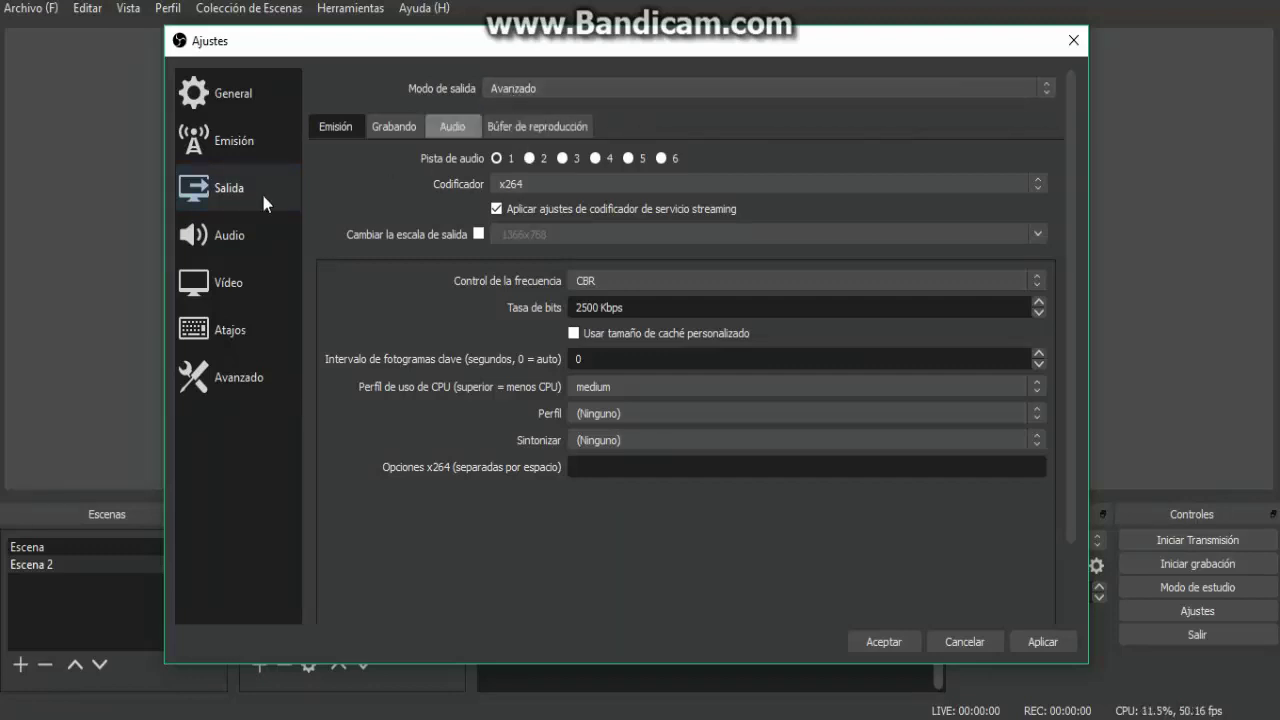
click(318, 126)
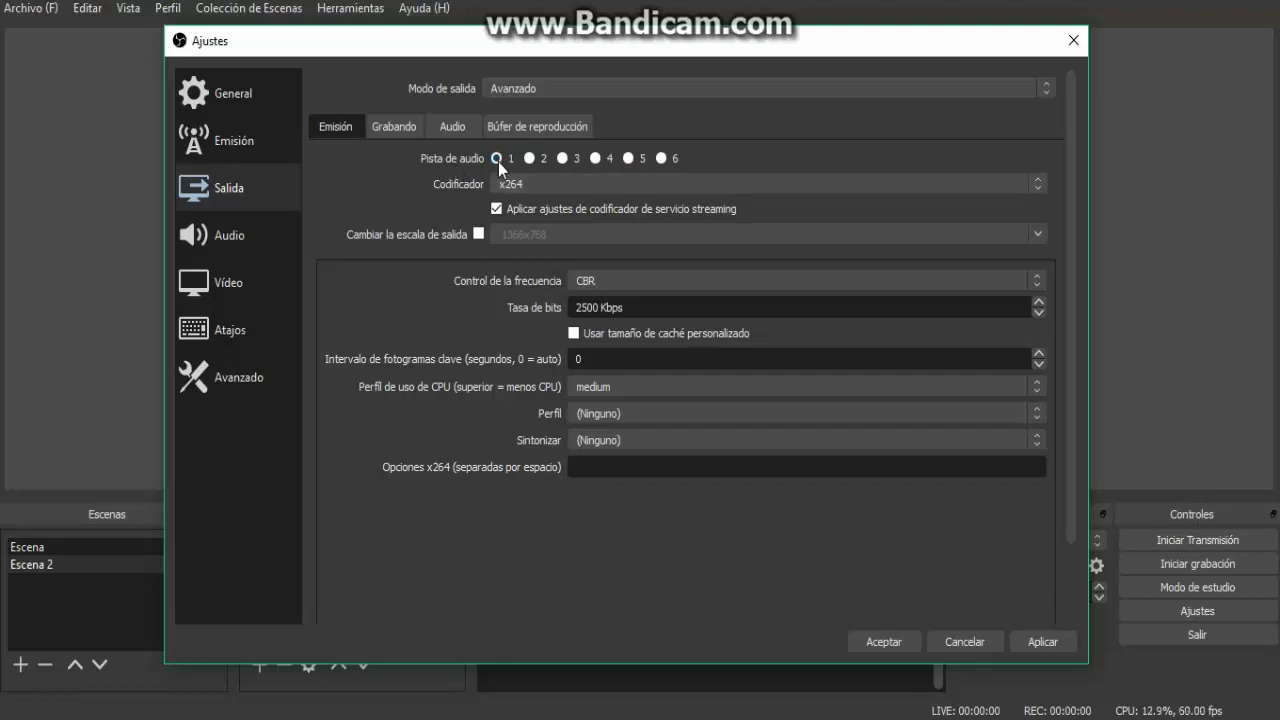
Step: Examine the encoder choices for streaming, QuickSync H.264 and x264, and keep x264 selected
click(543, 185)
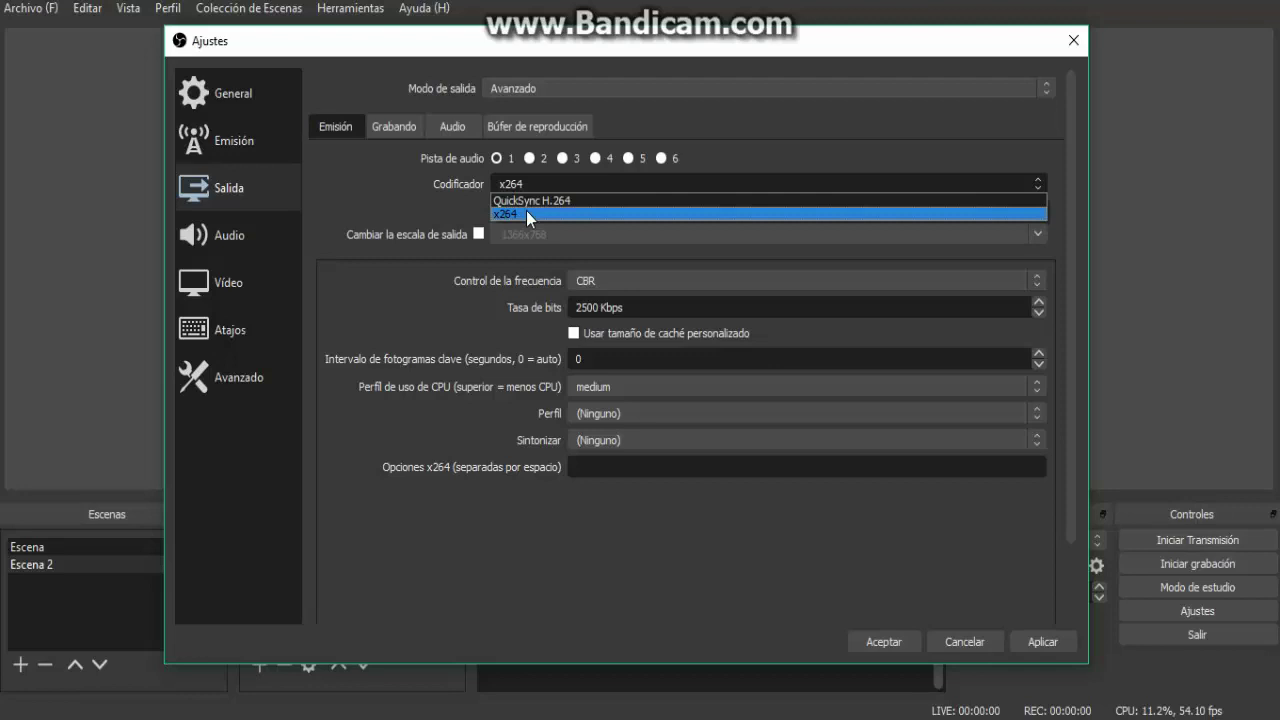
click(526, 213)
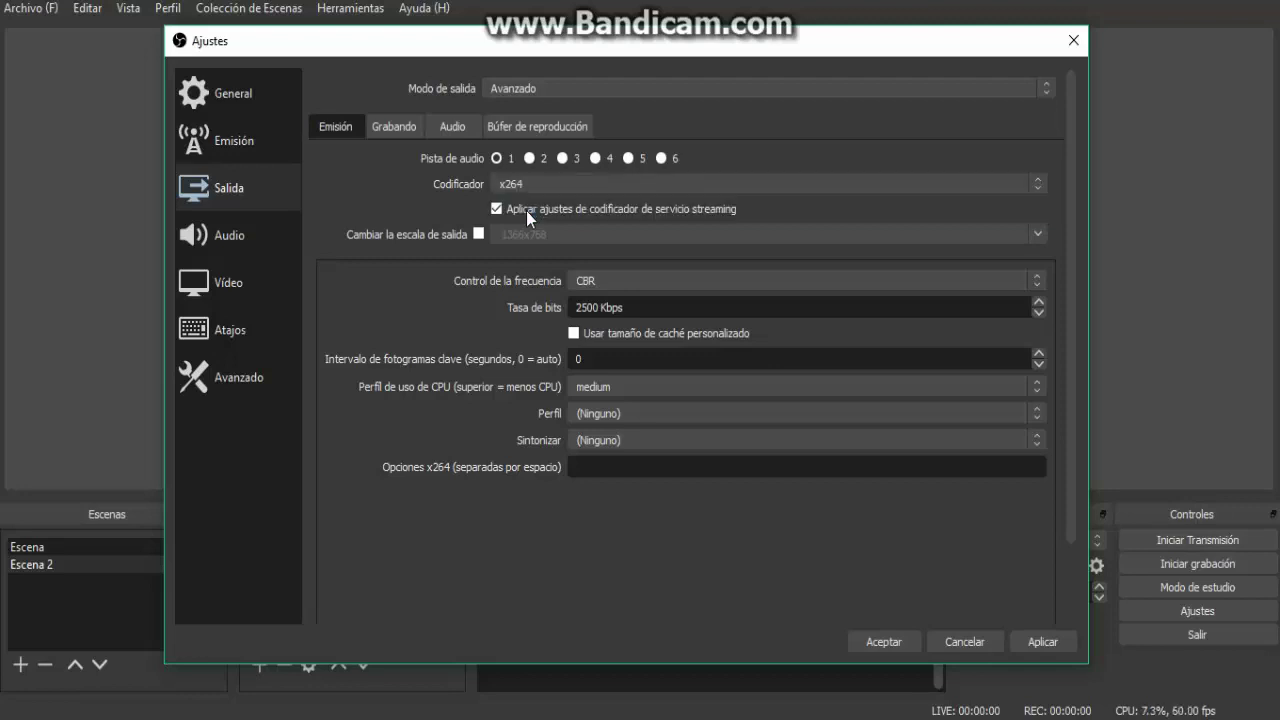
click(549, 186)
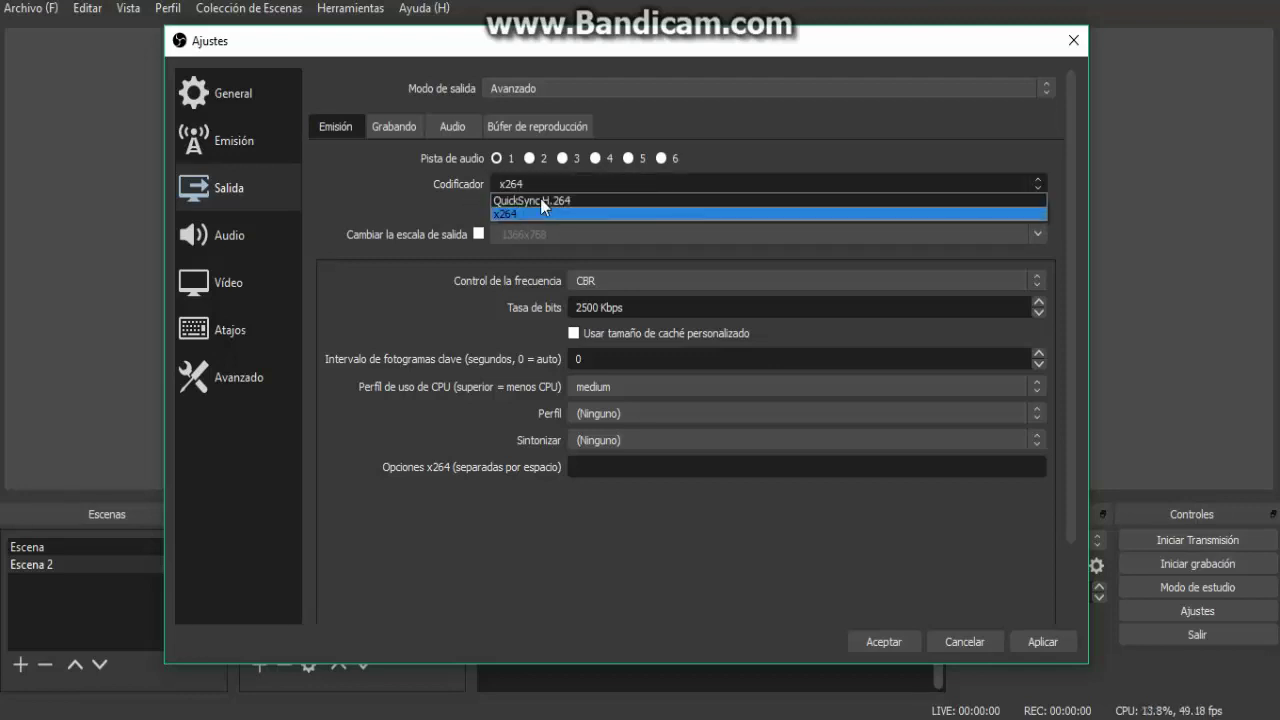
click(510, 210)
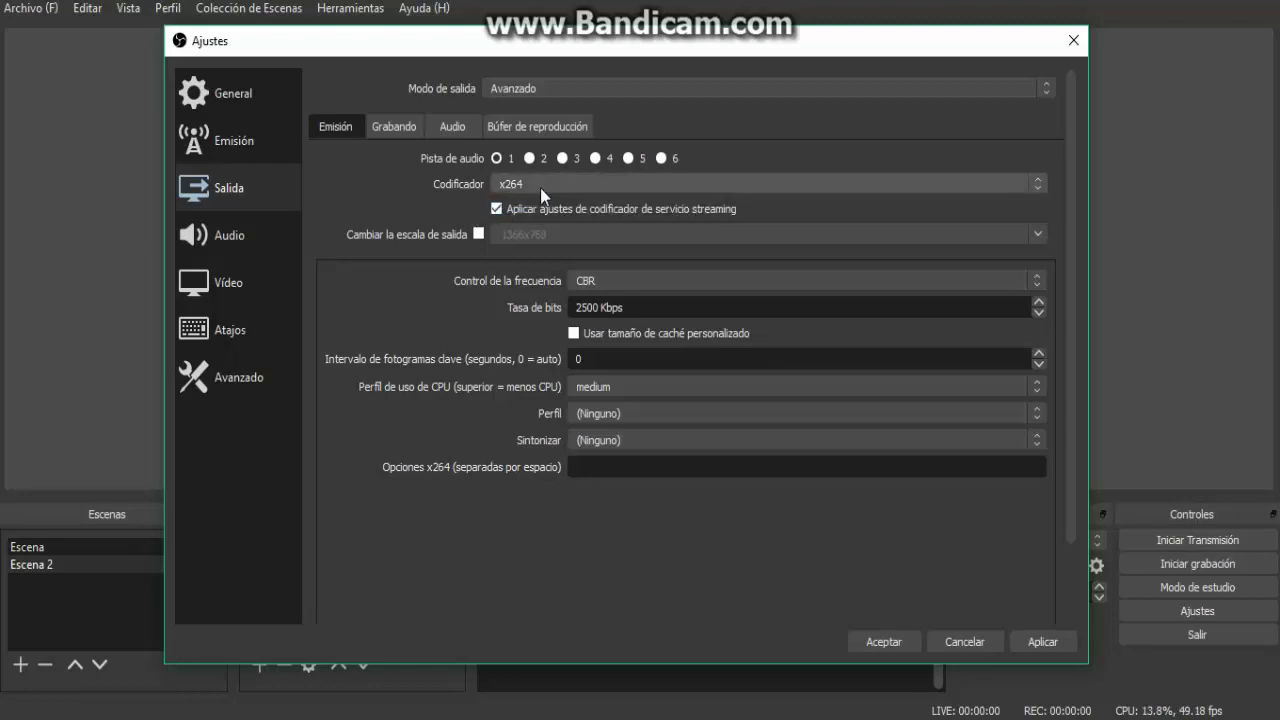
click(540, 186)
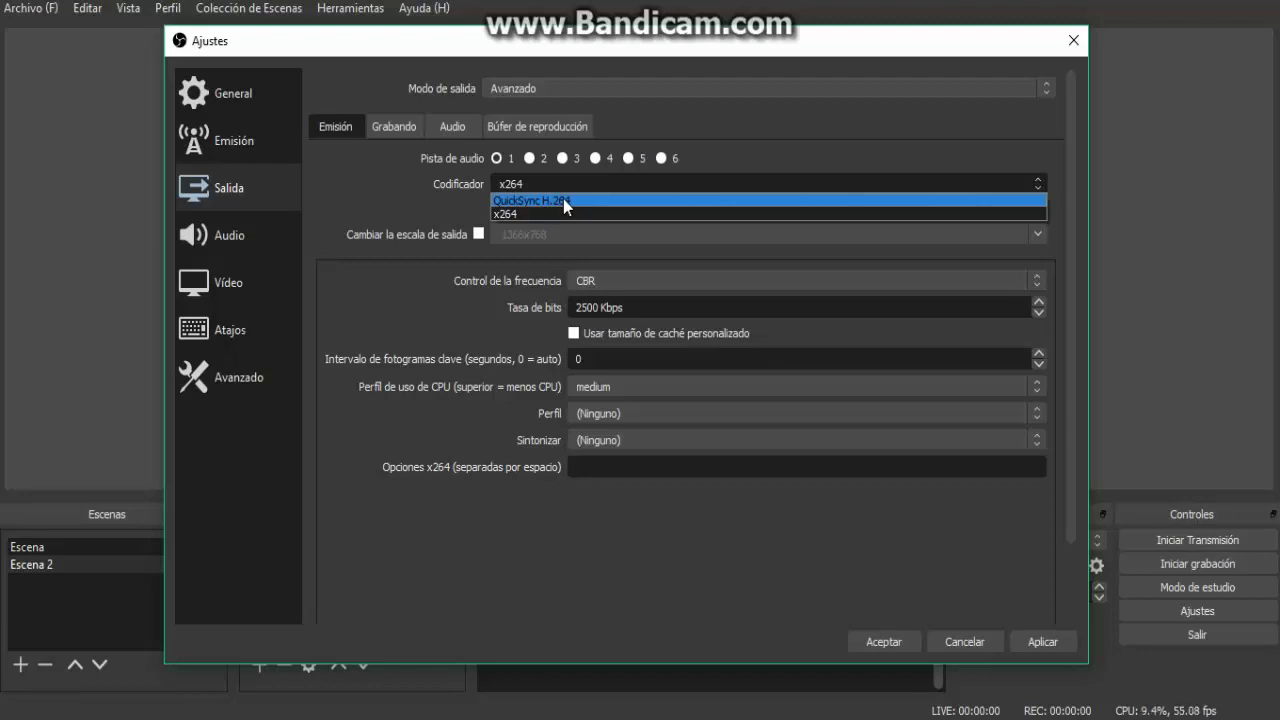
click(500, 213)
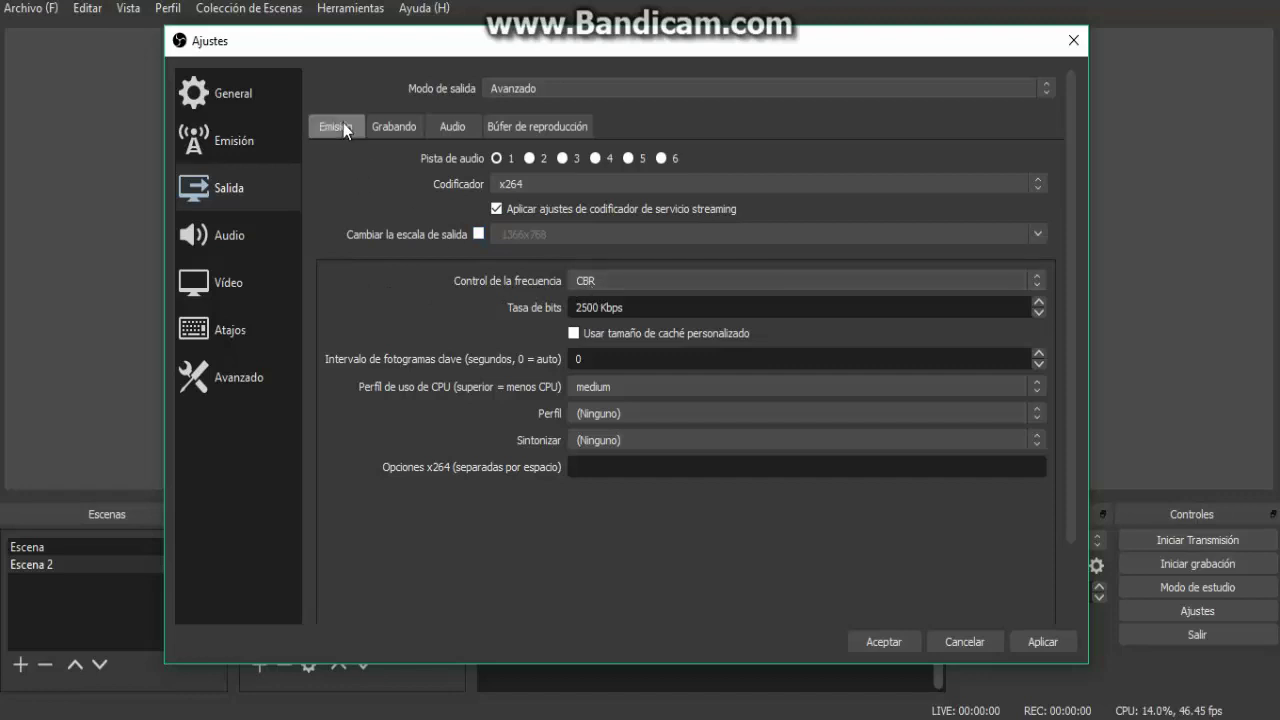
Step: Keep the streaming rate control on CBR and set the bitrate to 32000 Kbps
click(598, 282)
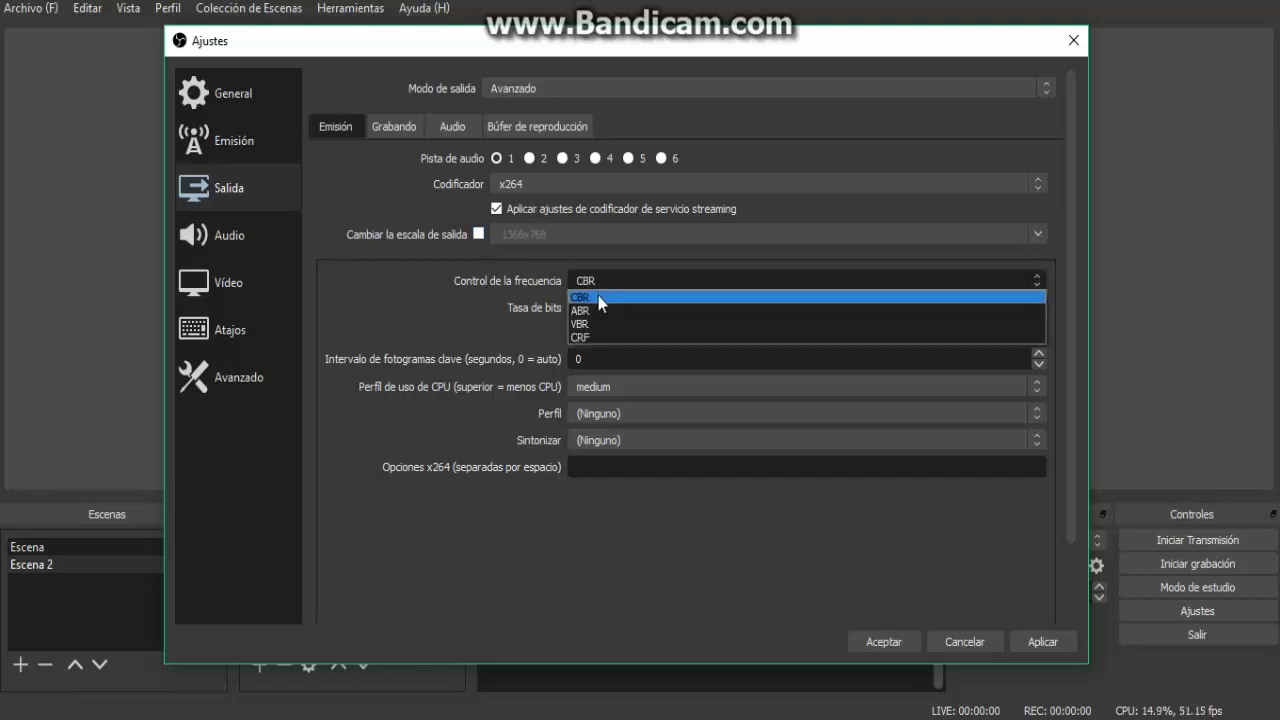
click(519, 315)
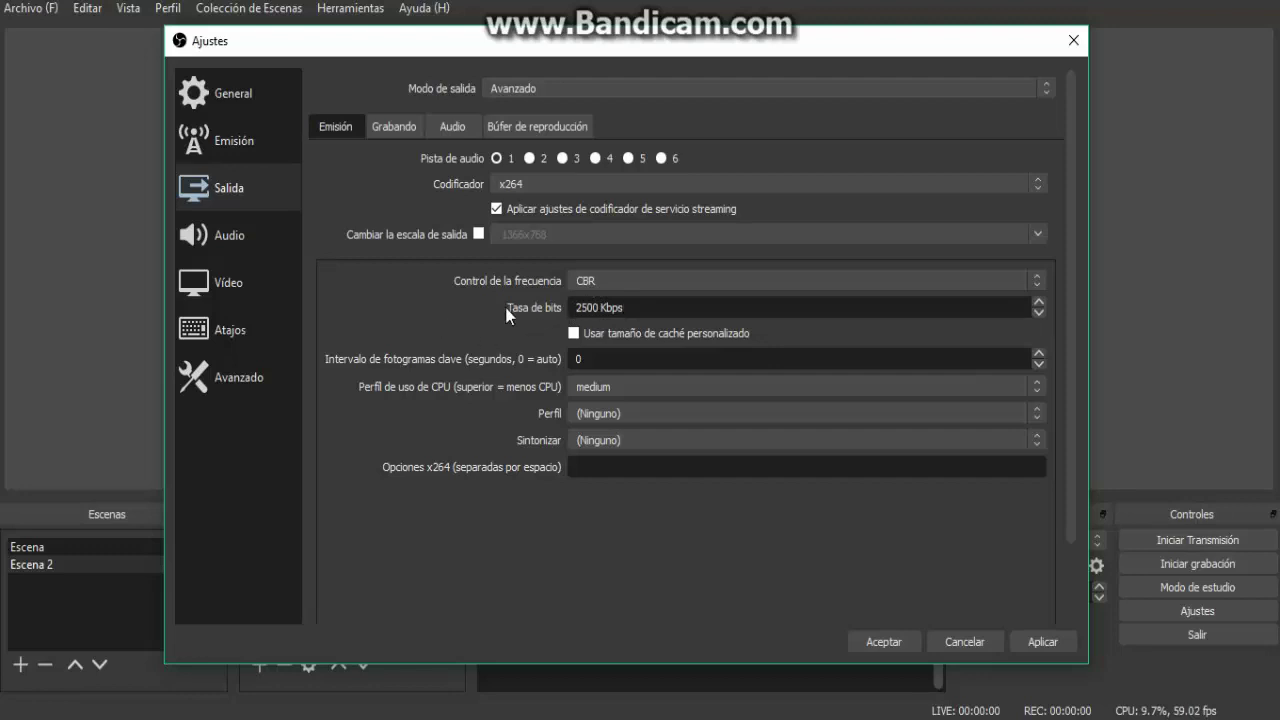
drag(597, 304, 561, 306)
key(BackSpace)
text(32)
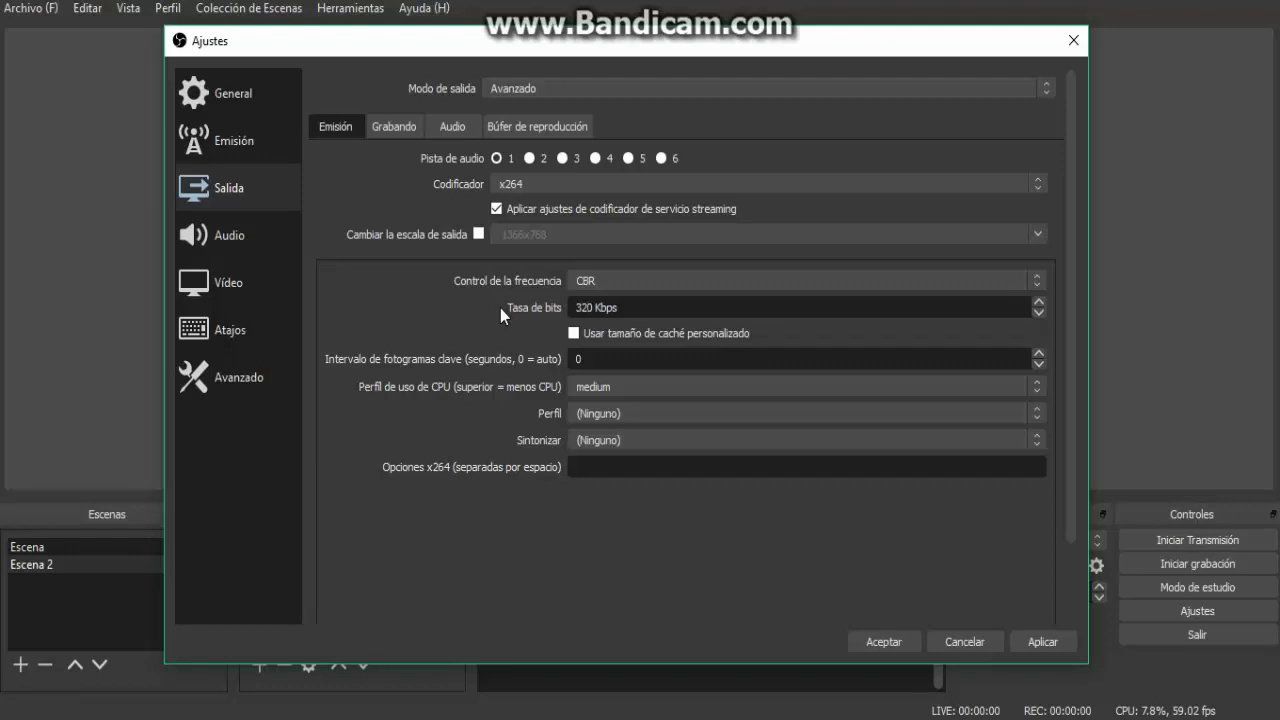
text(00)
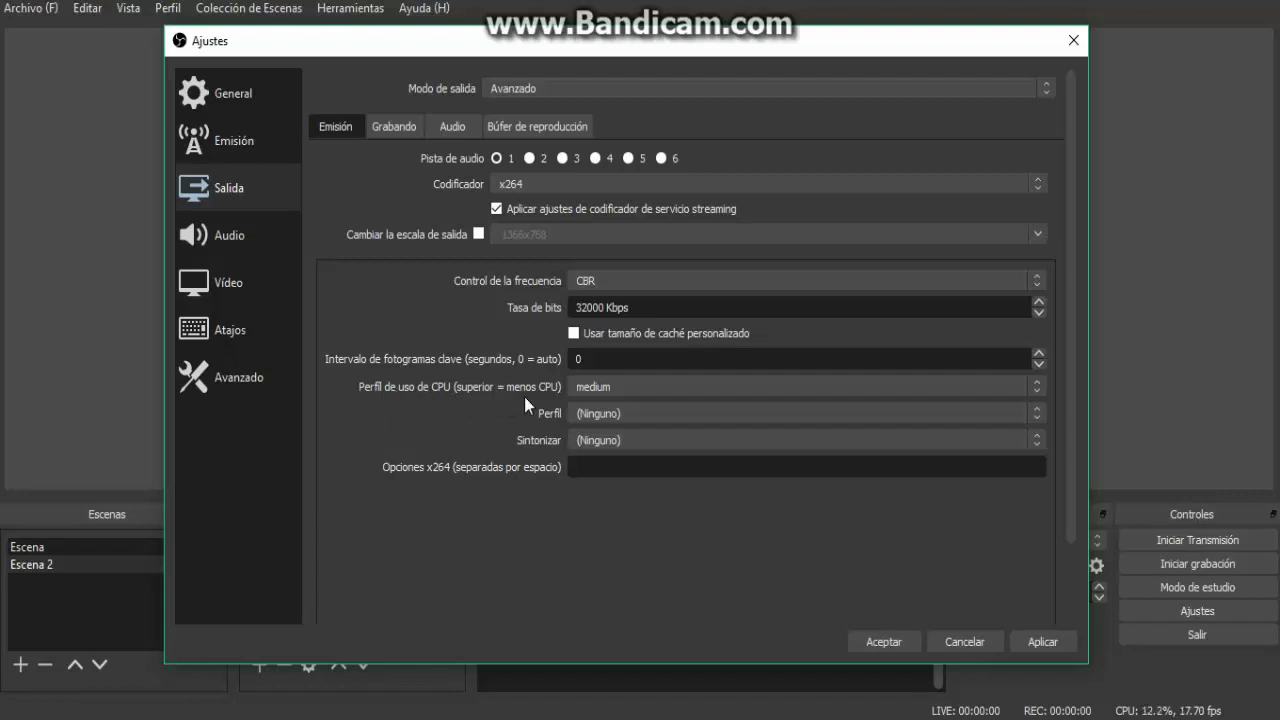
Step: Set the x264 streaming profile to baseline, leave Sintonizar on (Ninguno) and accept the settings
click(612, 414)
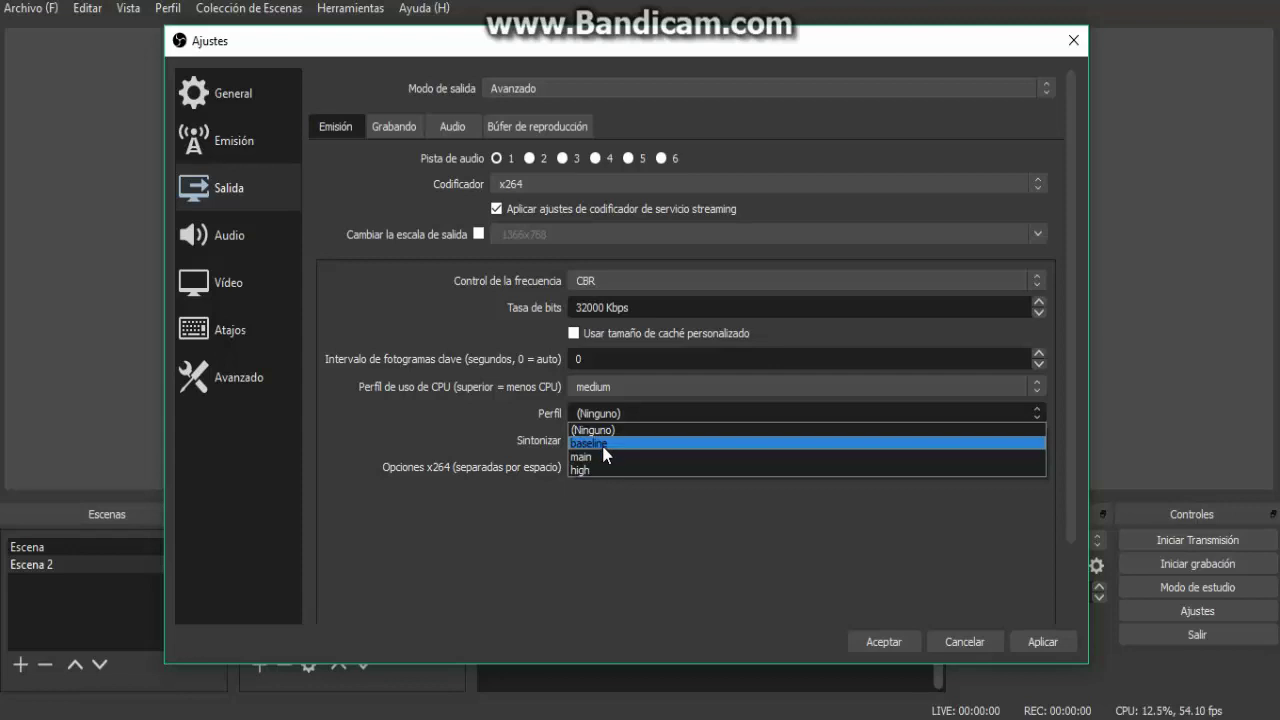
click(602, 443)
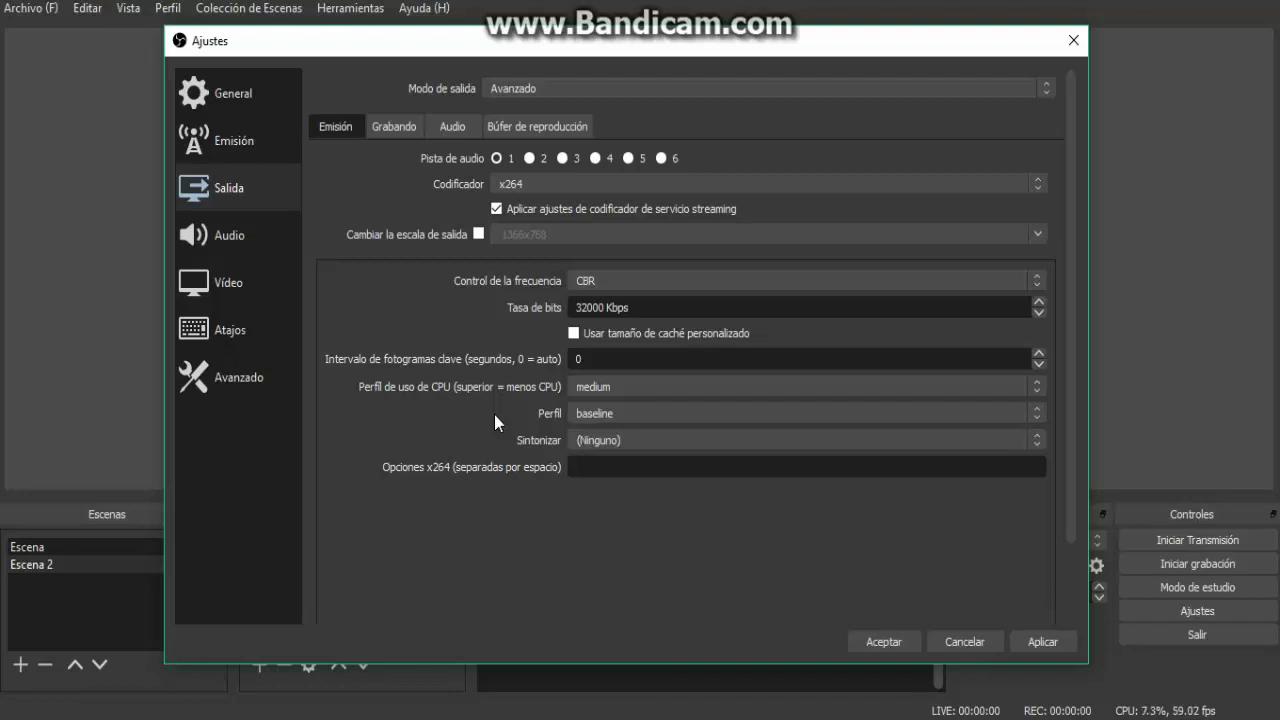
click(629, 442)
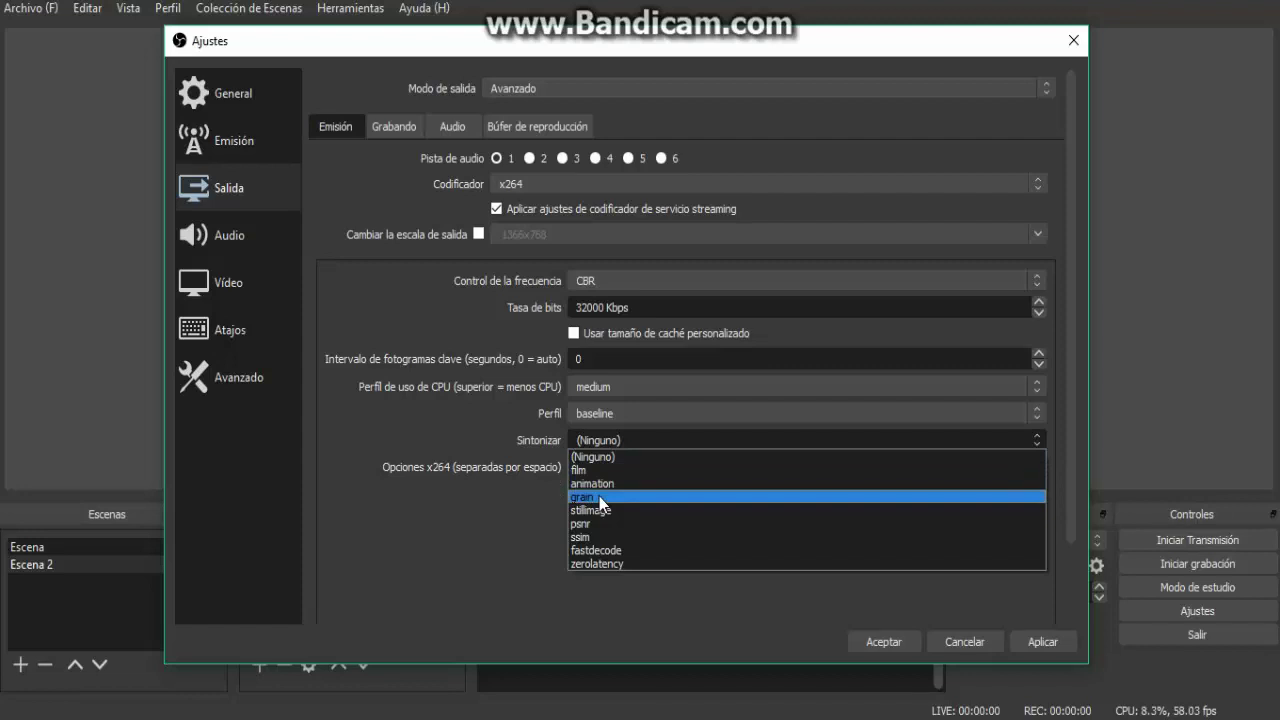
click(600, 458)
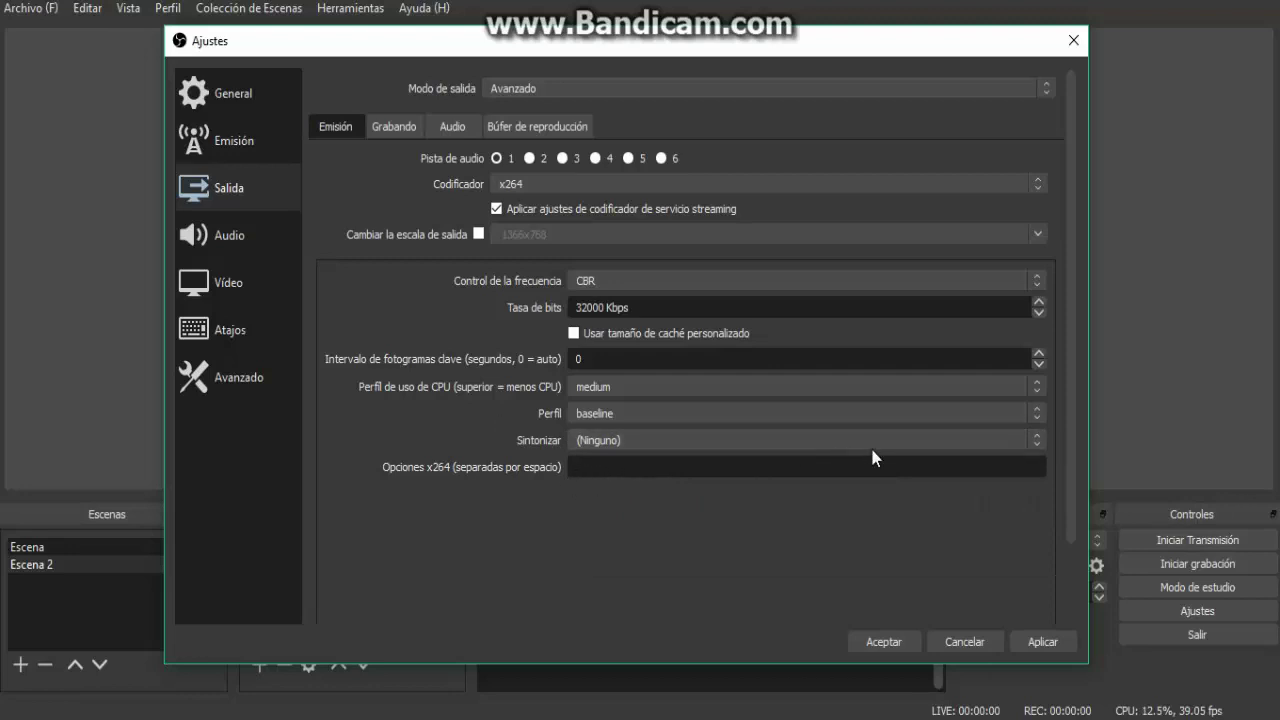
drag(534, 49, 538, 46)
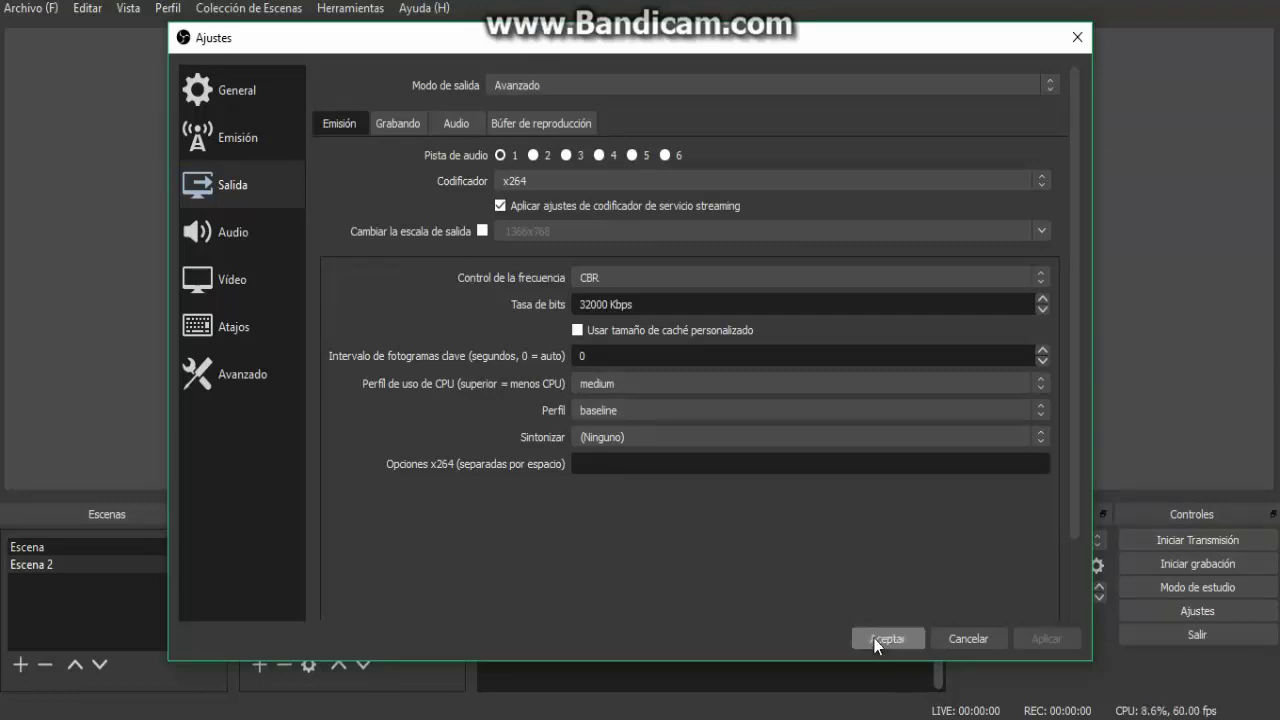
click(874, 638)
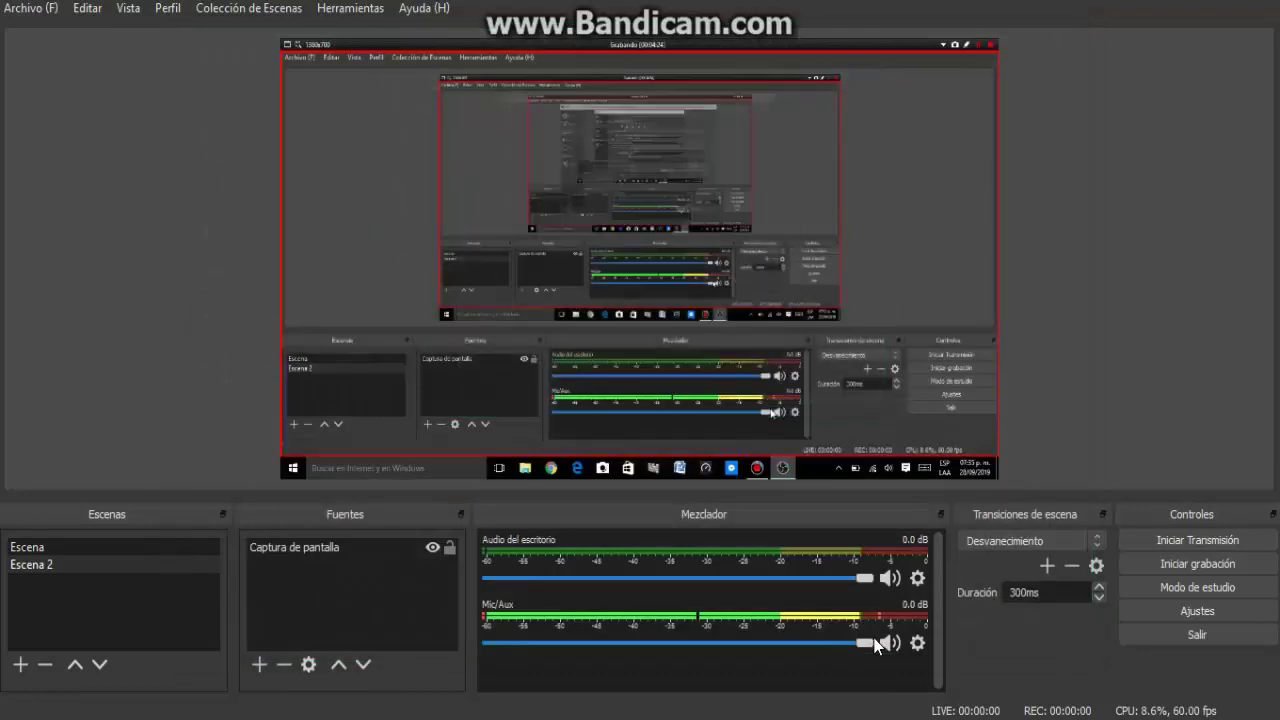
Step: Reopen the settings at the Grabando options of Salida and keep the recording type on Estándar
click(1169, 610)
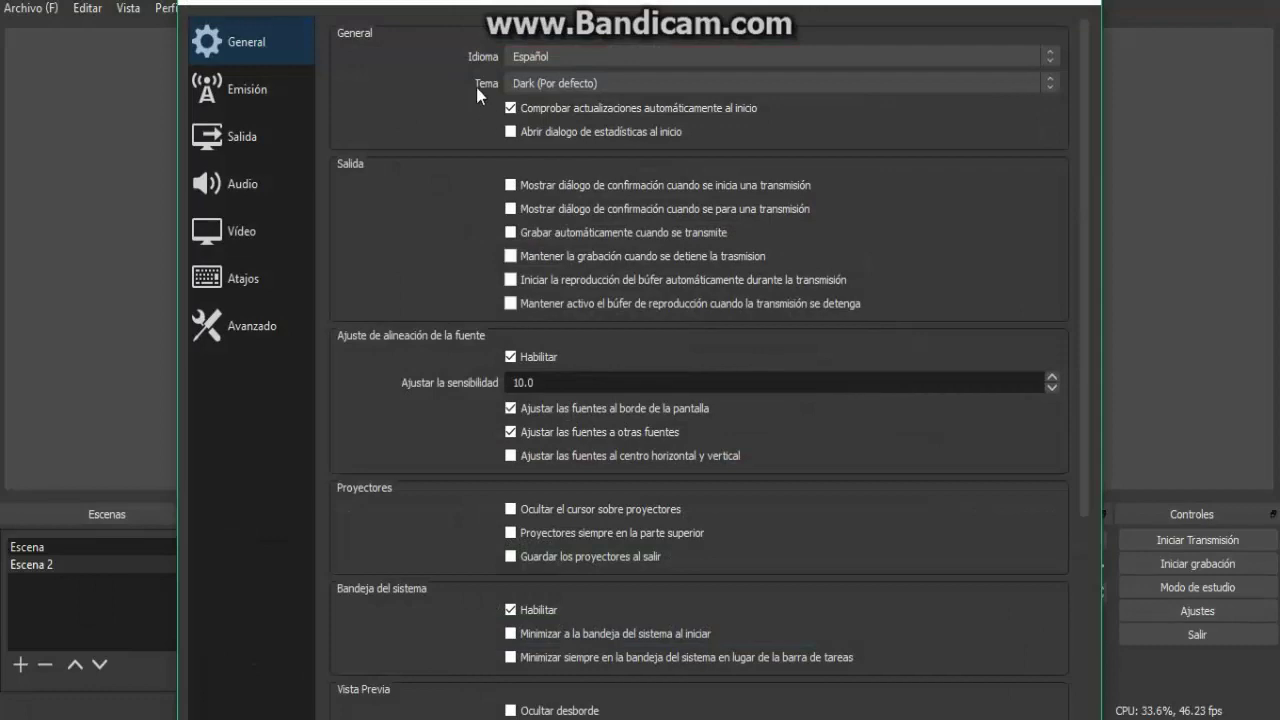
drag(528, 14, 553, 44)
click(249, 170)
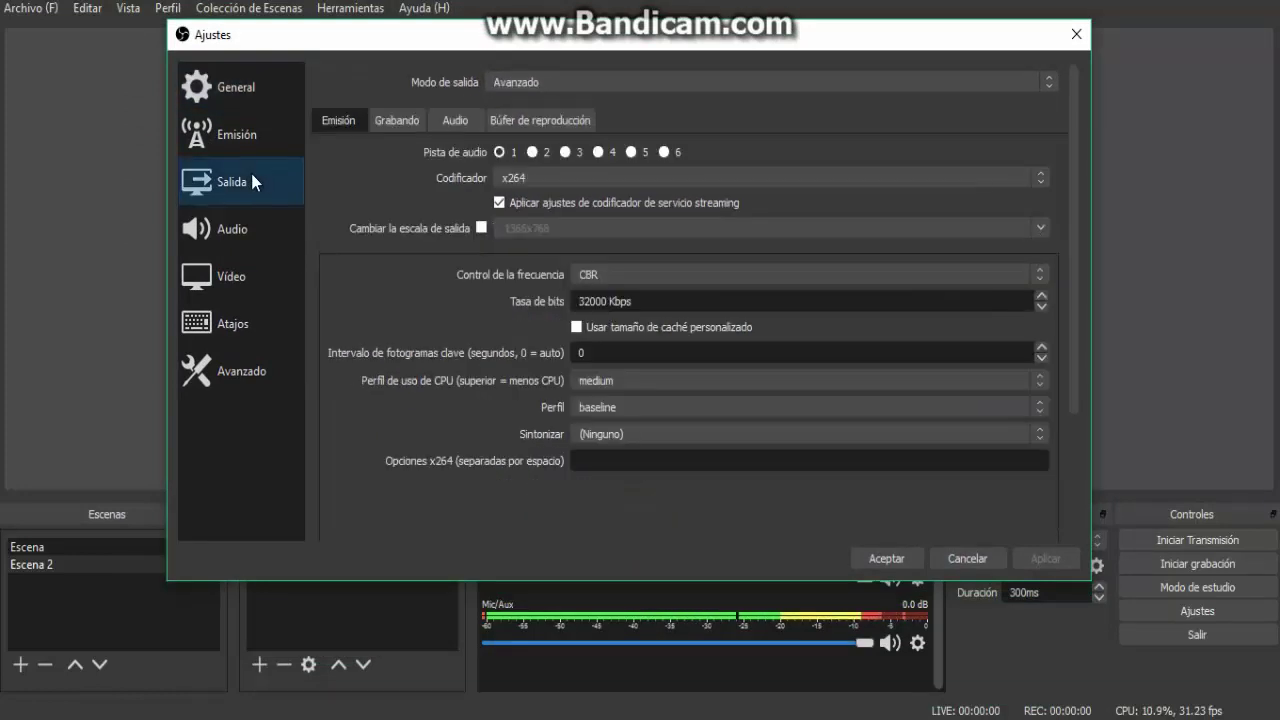
click(393, 124)
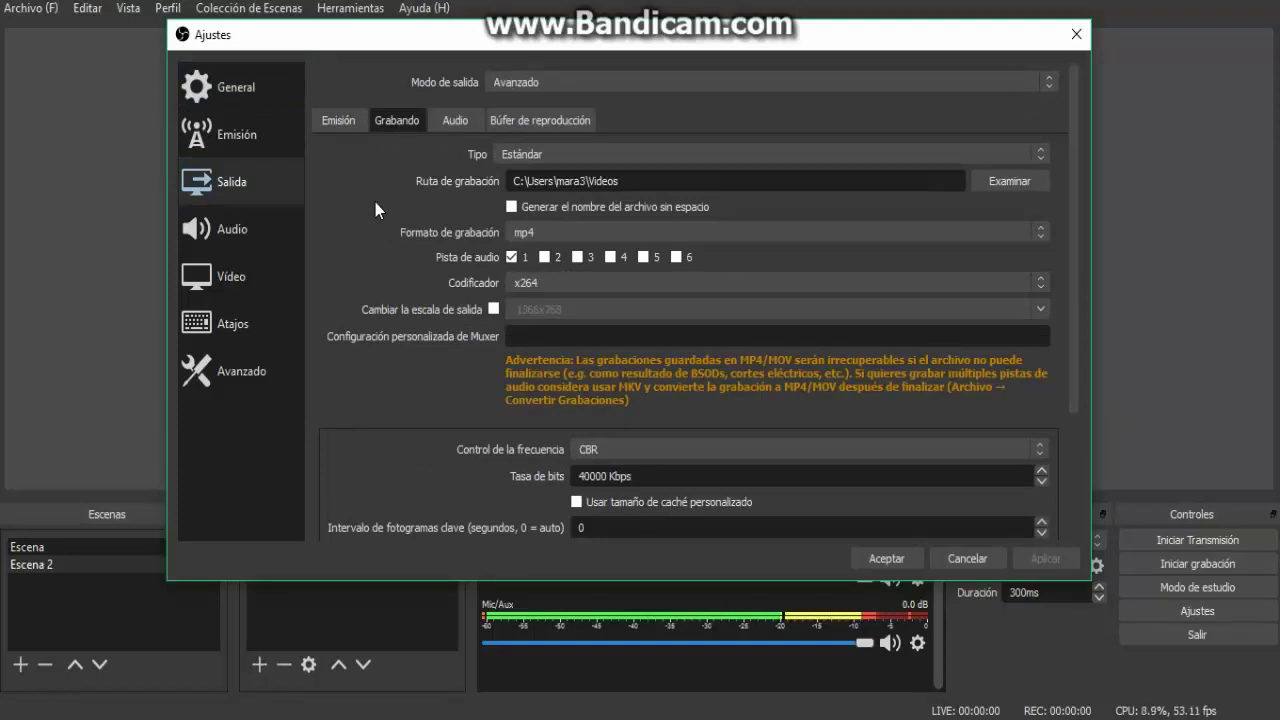
click(964, 152)
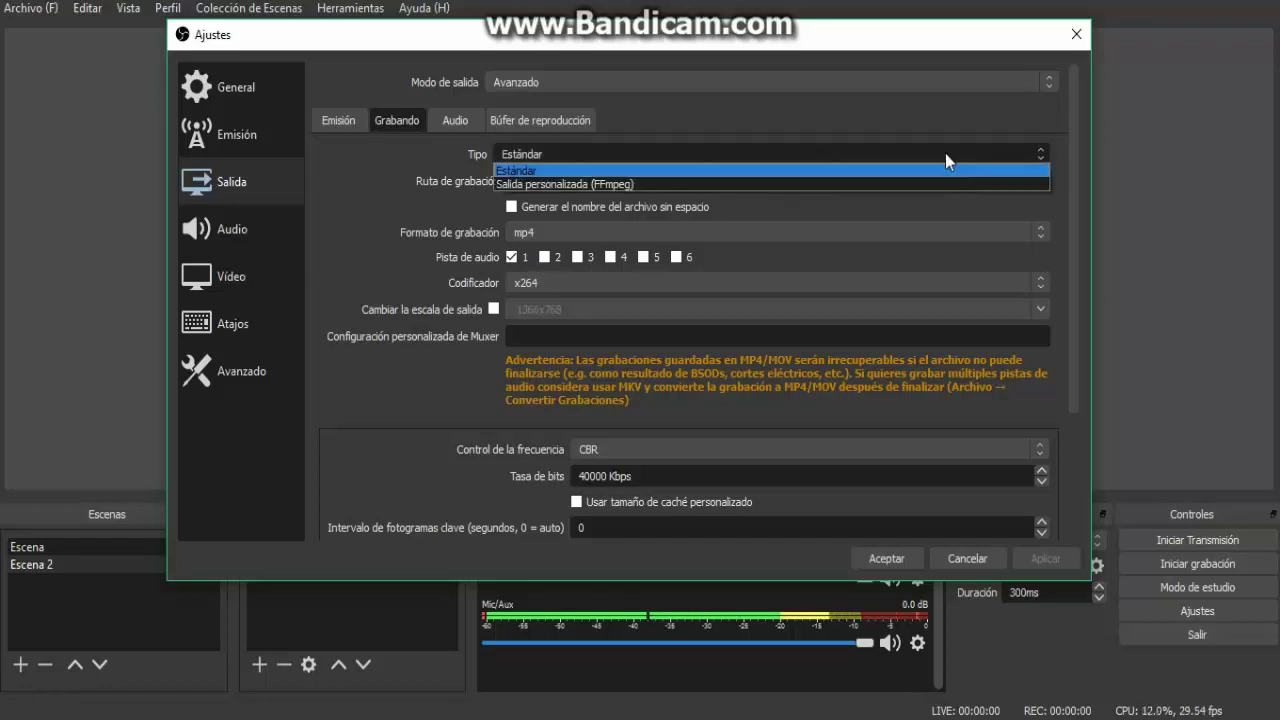
click(542, 170)
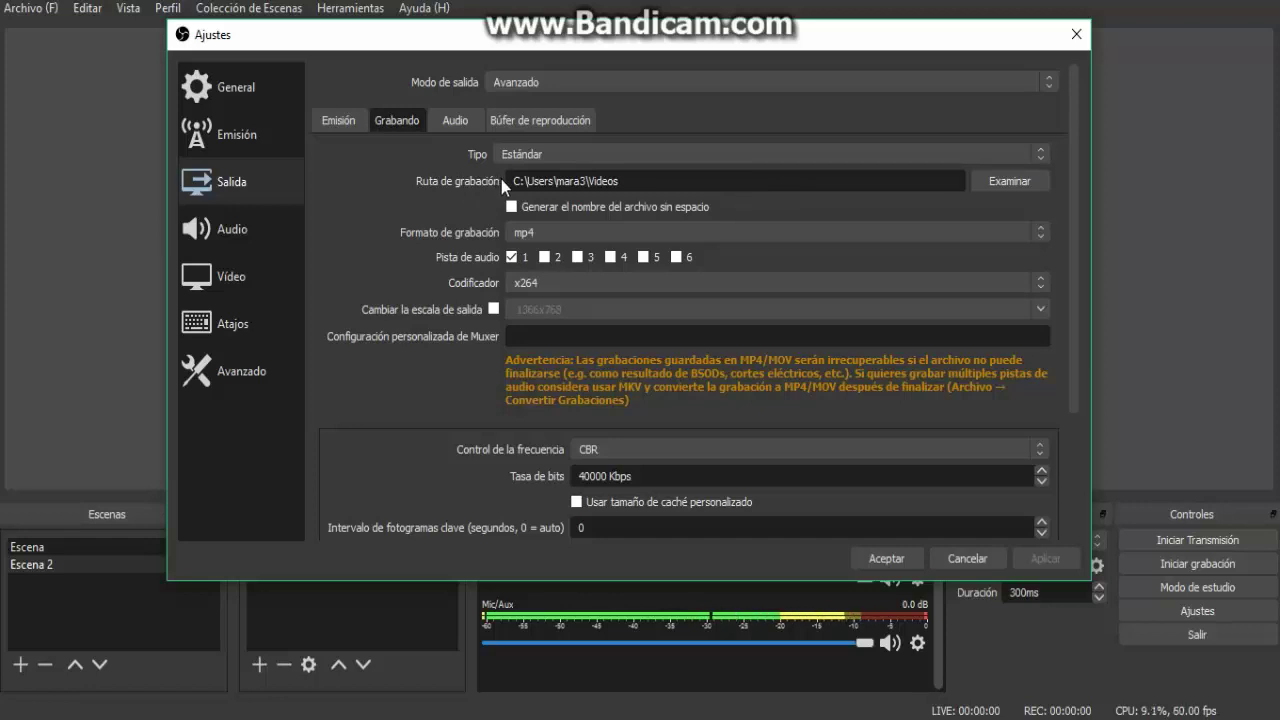
Step: Choose the Escritorio folder as the recording path
click(985, 188)
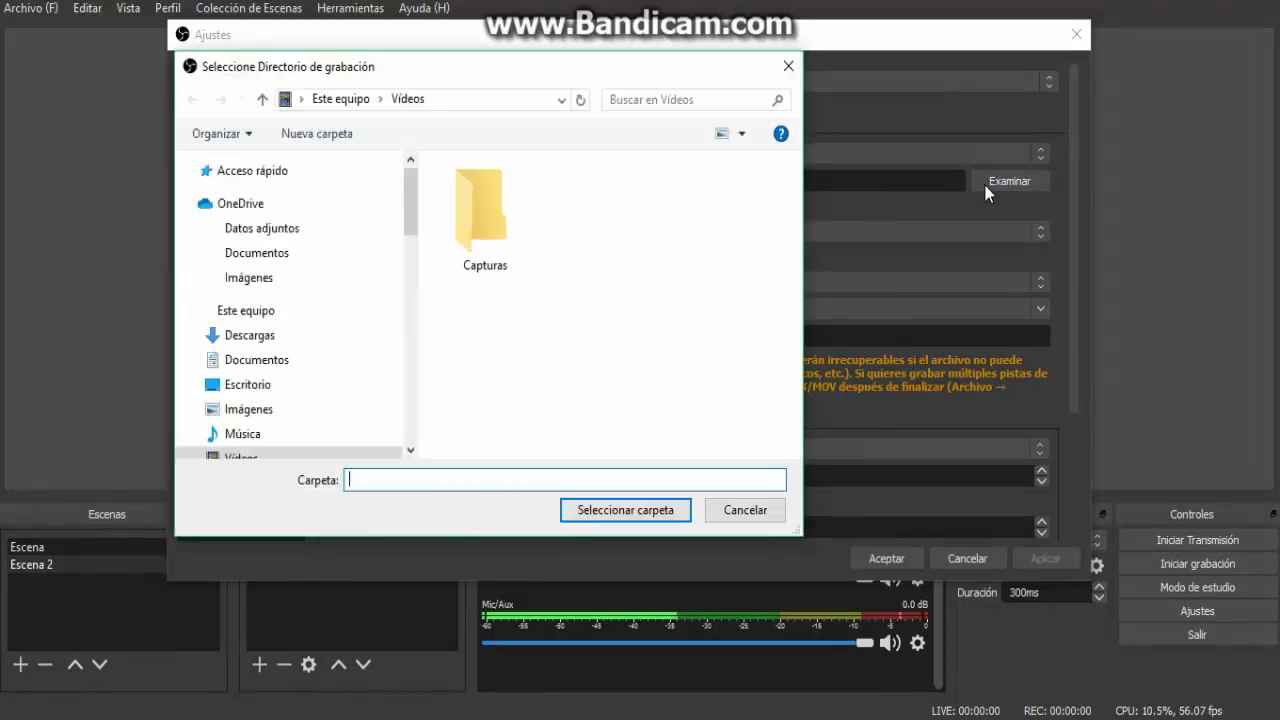
click(236, 388)
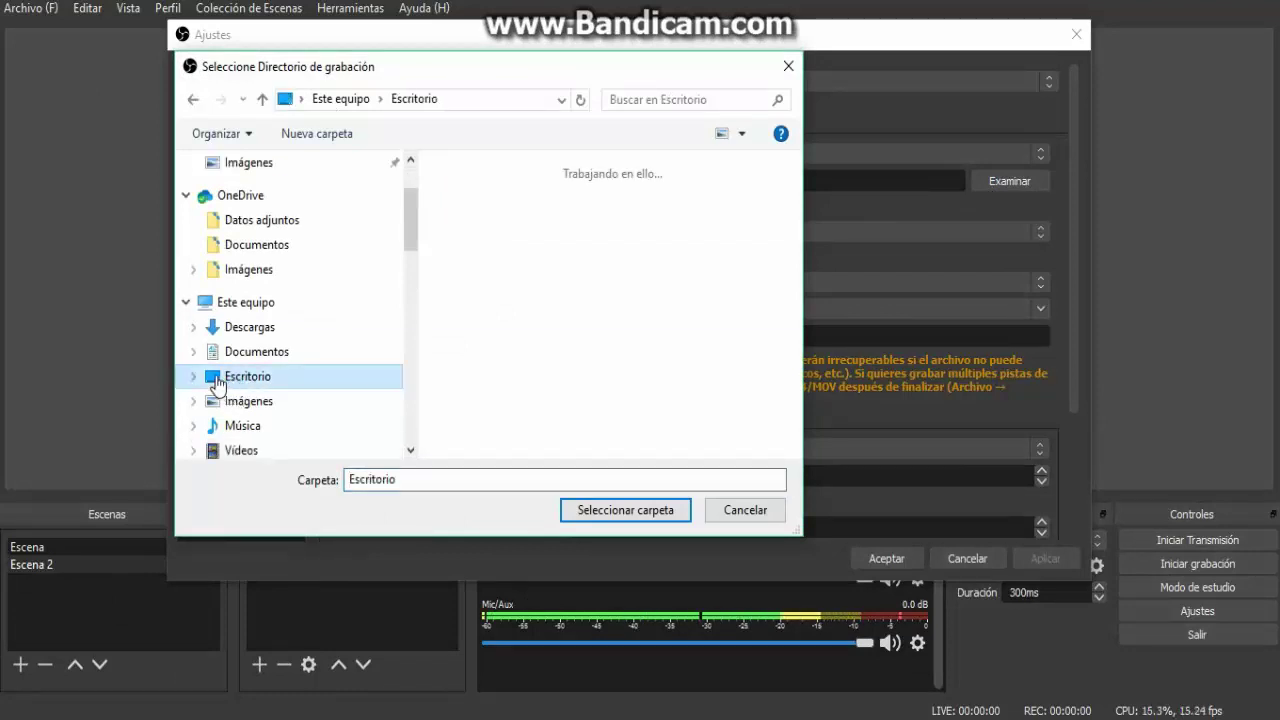
click(594, 512)
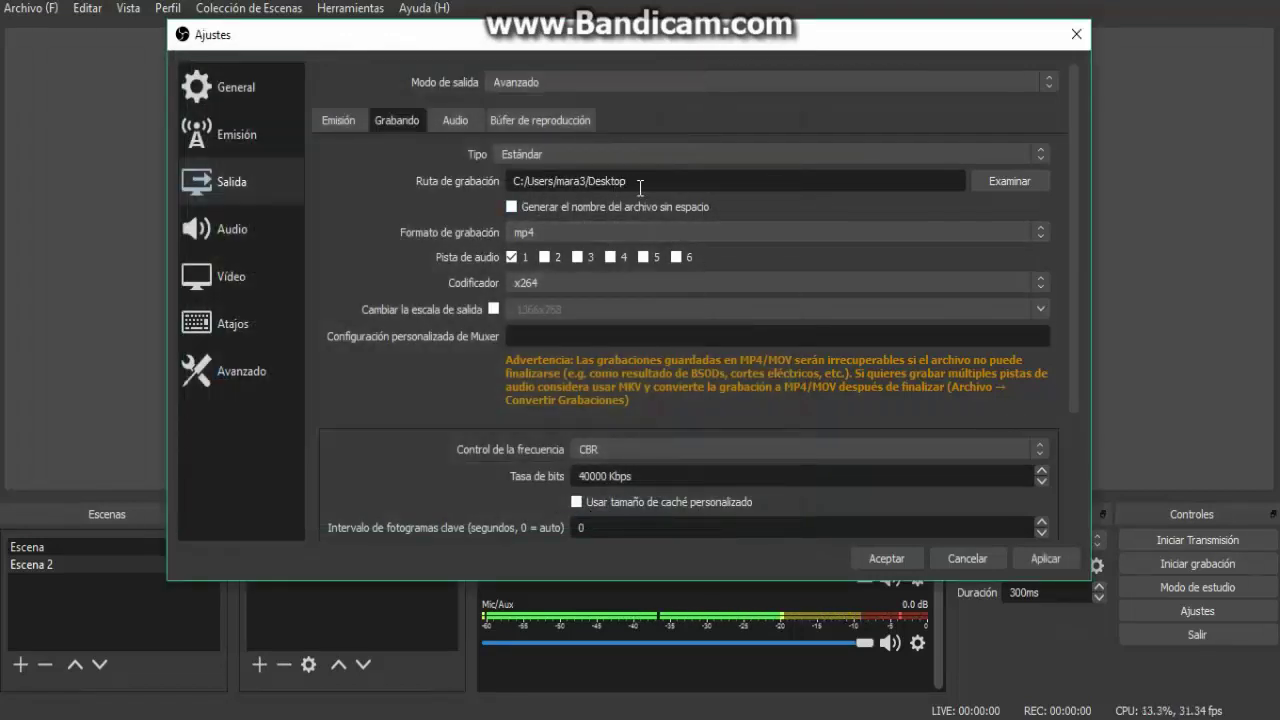
Step: Look through the recording formats, try mov and return the format to mp4
click(533, 232)
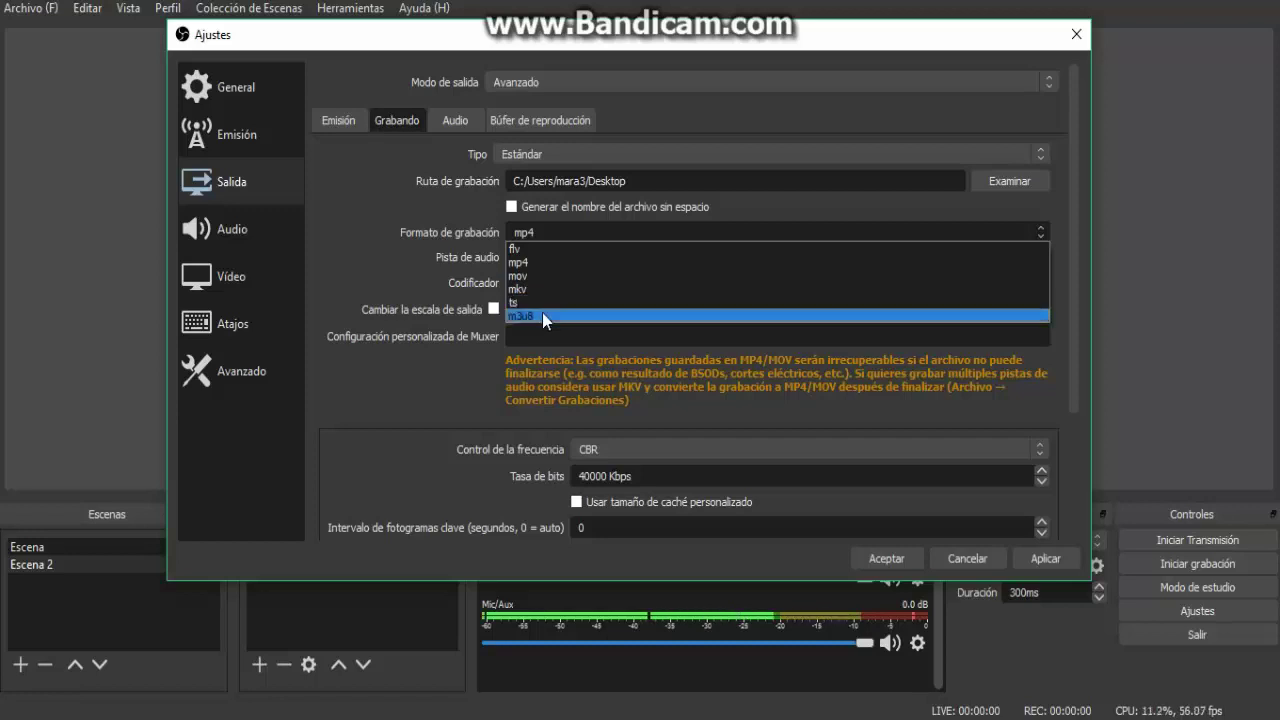
click(533, 262)
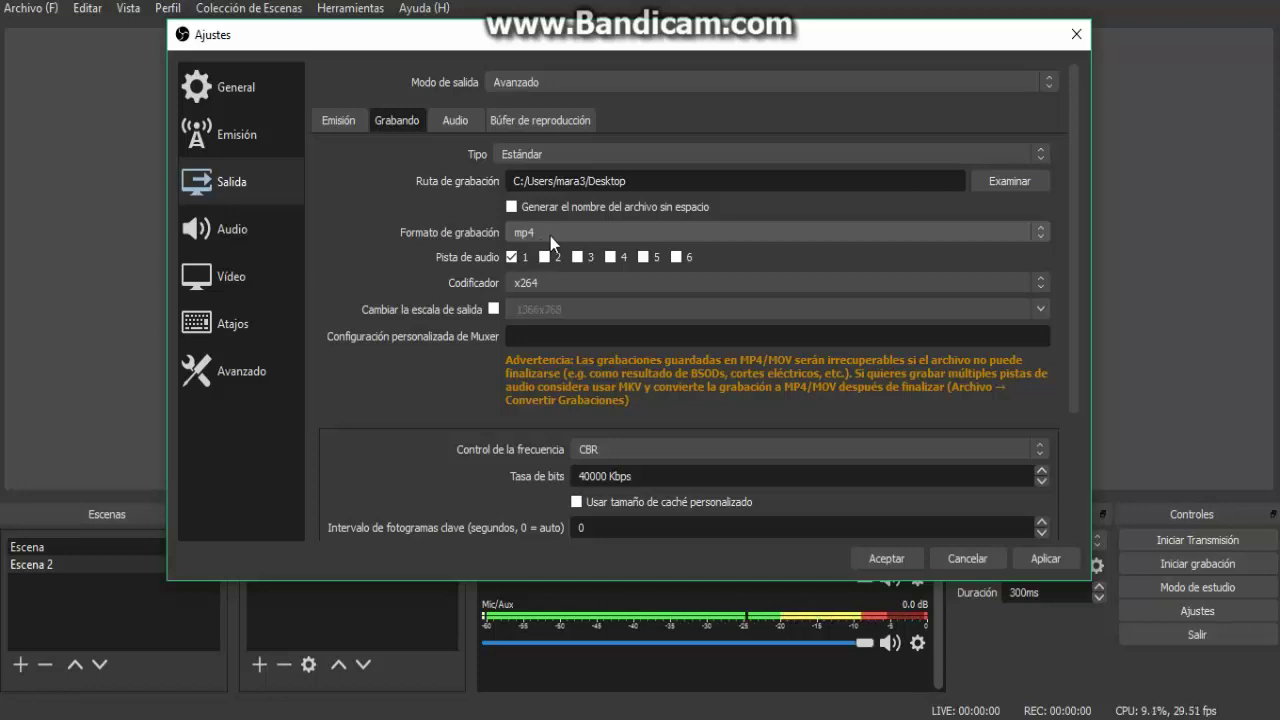
click(550, 236)
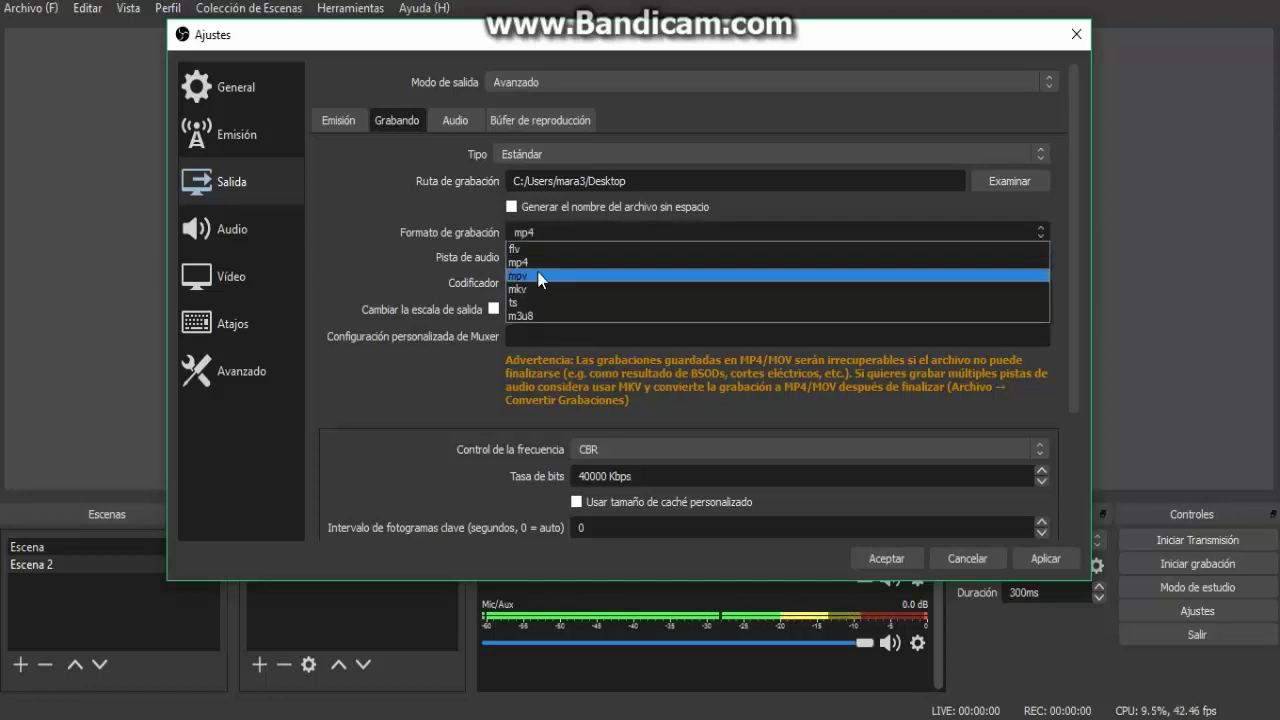
click(522, 272)
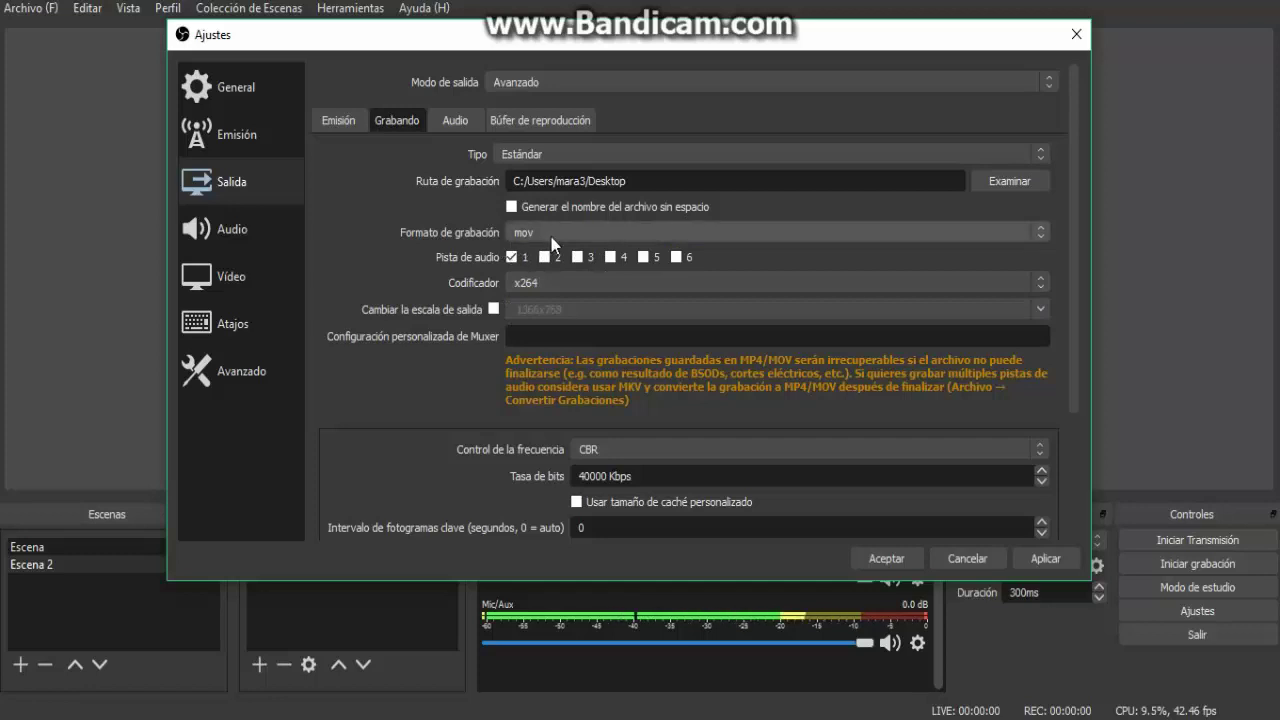
click(552, 233)
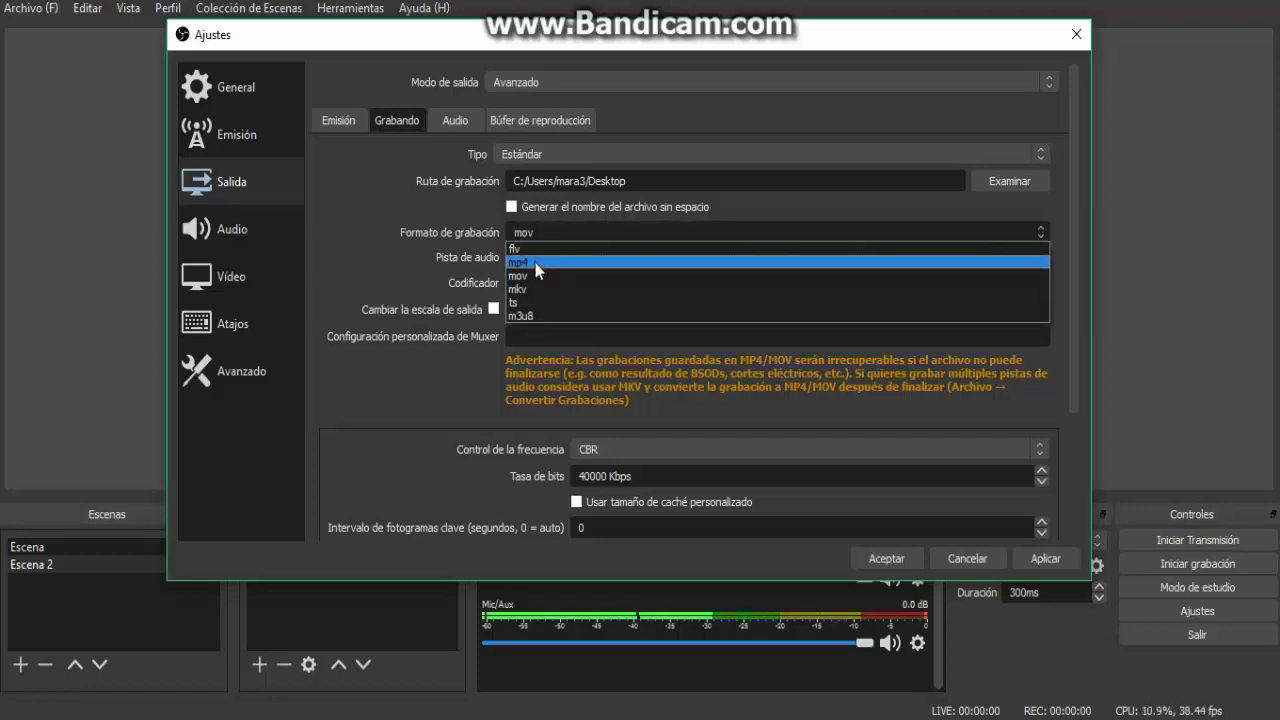
click(538, 262)
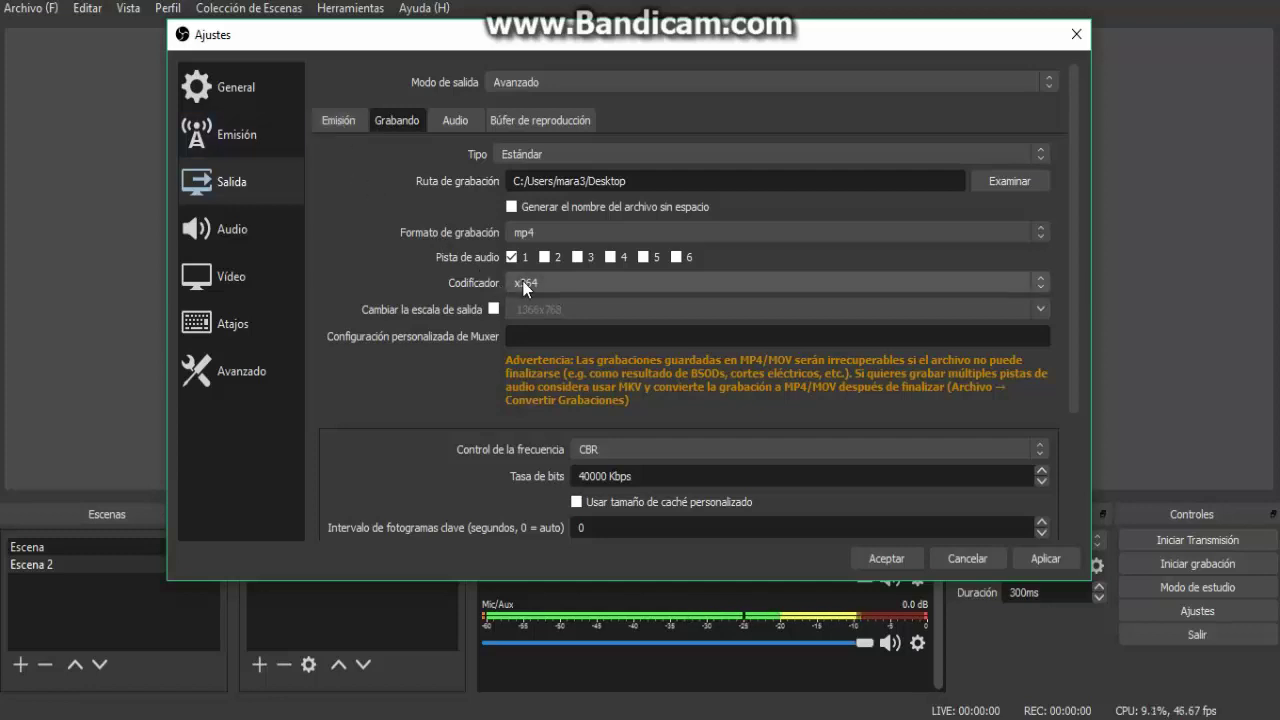
Step: Keep x264 as the recording encoder, then apply and accept the recording settings
click(522, 281)
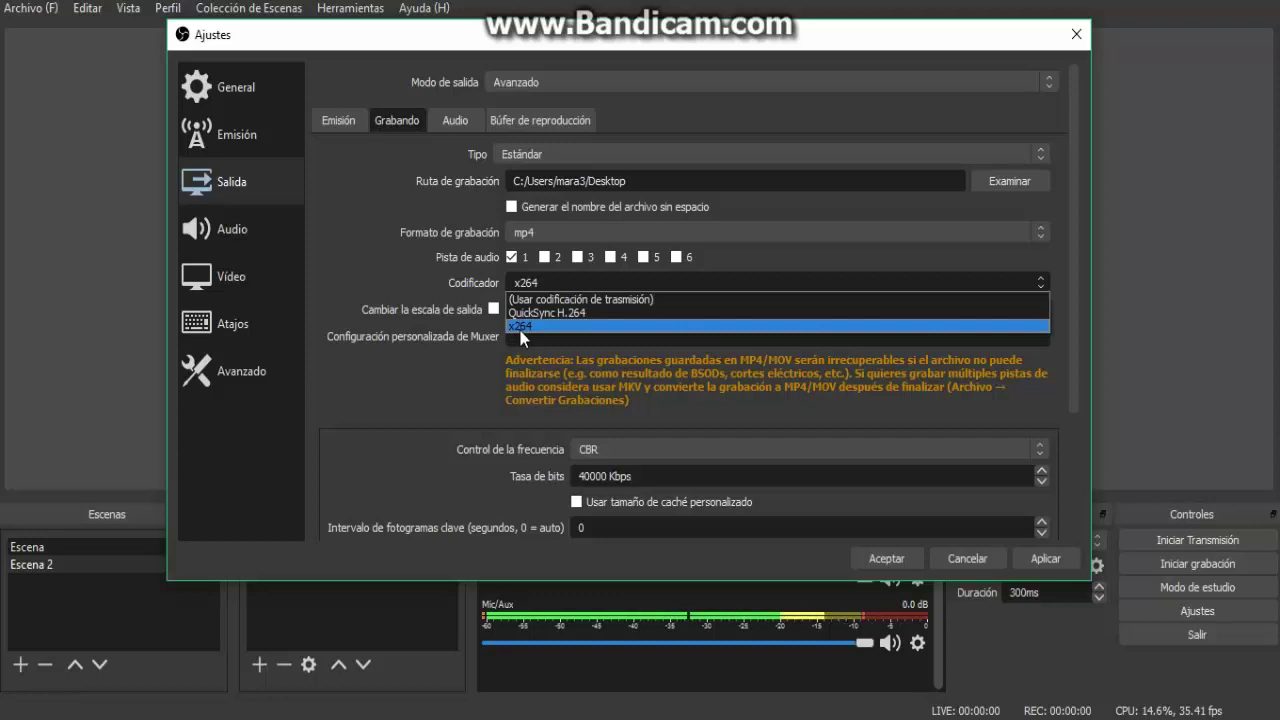
click(521, 328)
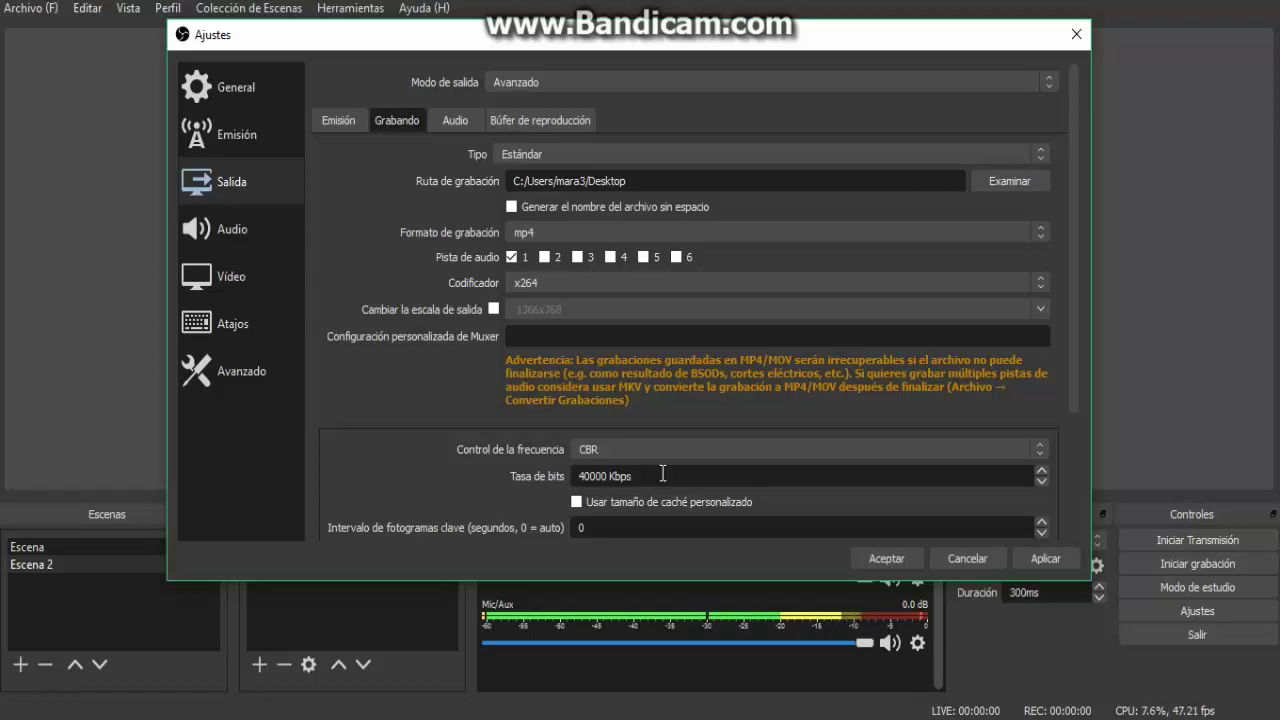
click(1022, 553)
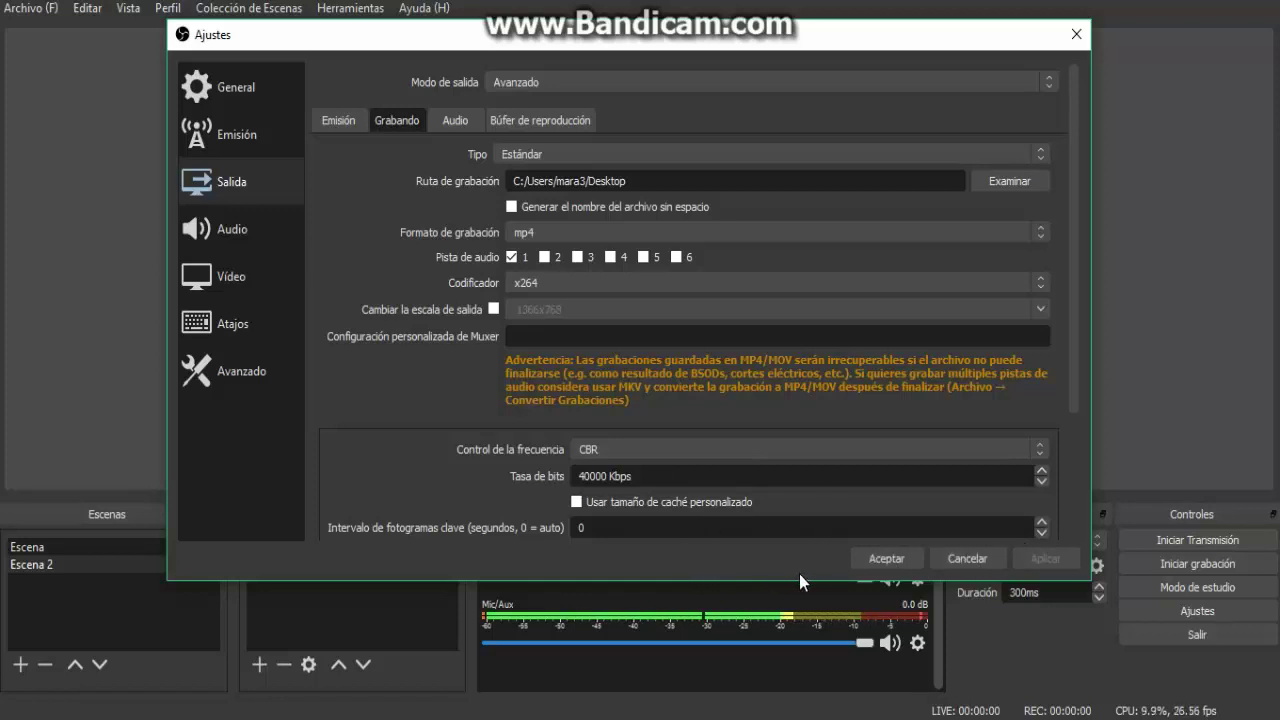
click(887, 560)
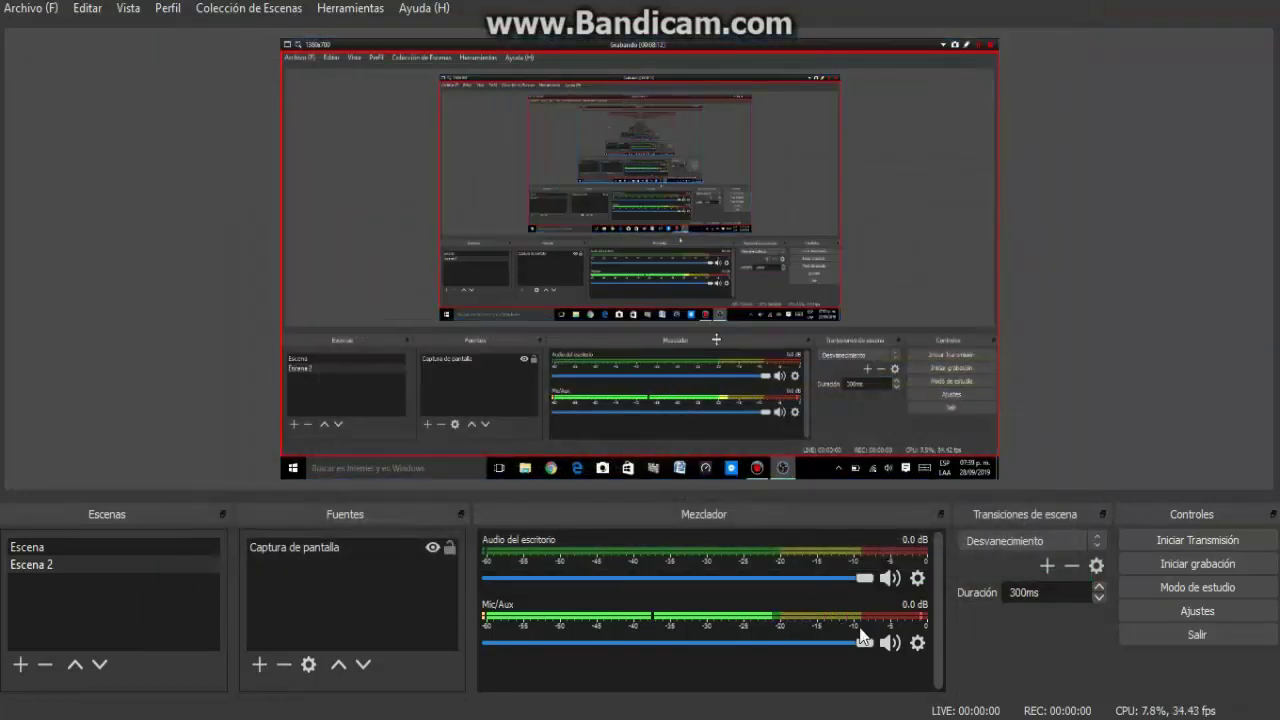
Step: Reopen the settings at the Audio options of Salida and keep the Pista 1 audio bitrate at 320
click(1198, 611)
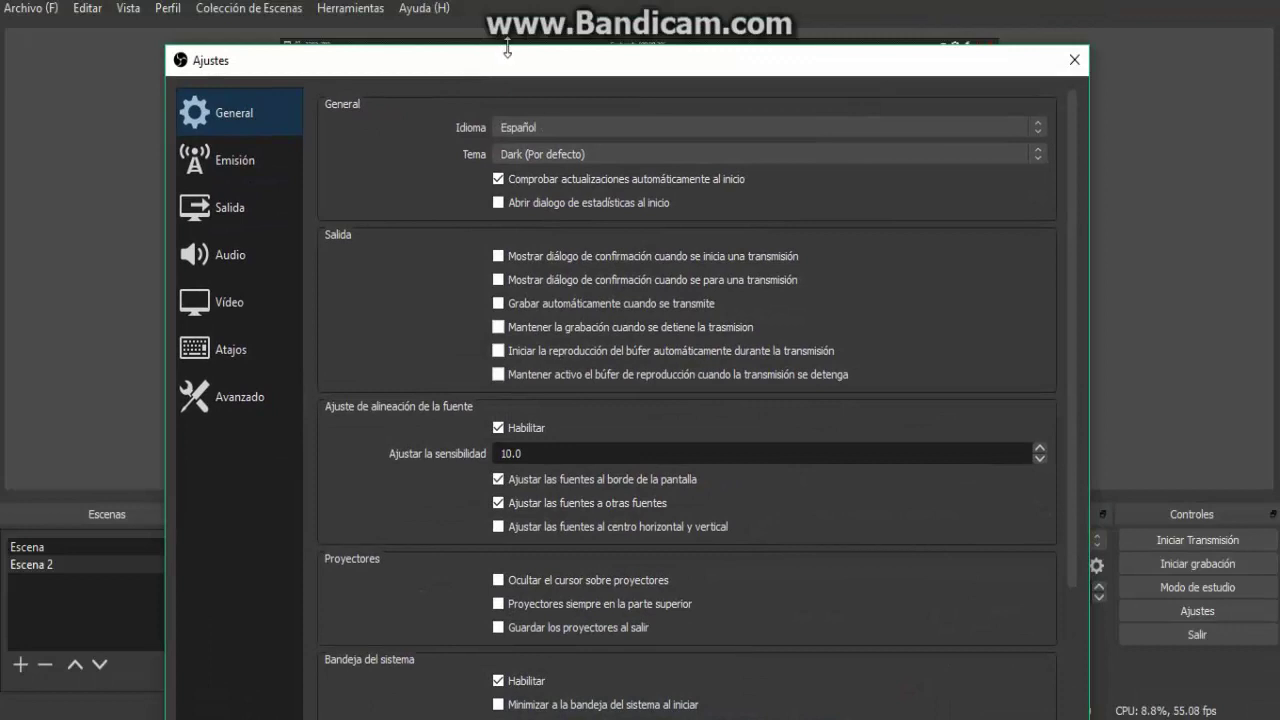
drag(508, 49, 492, 70)
click(232, 216)
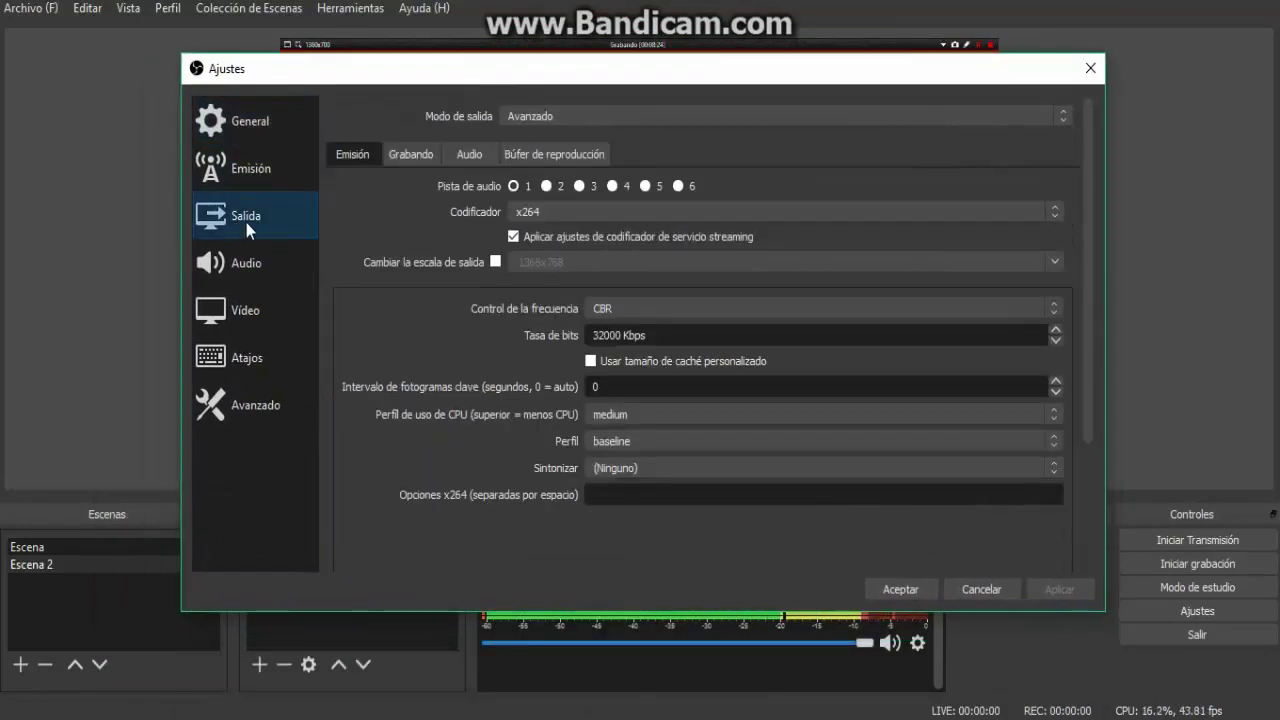
click(466, 157)
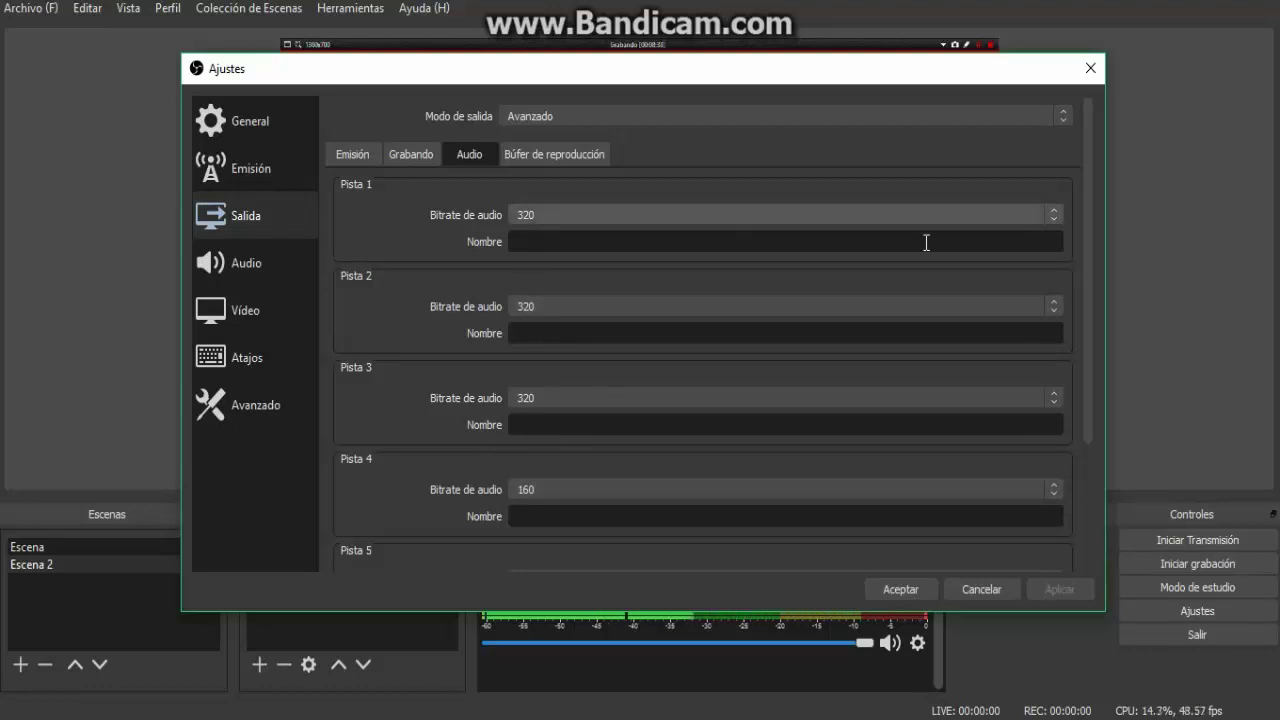
click(1010, 214)
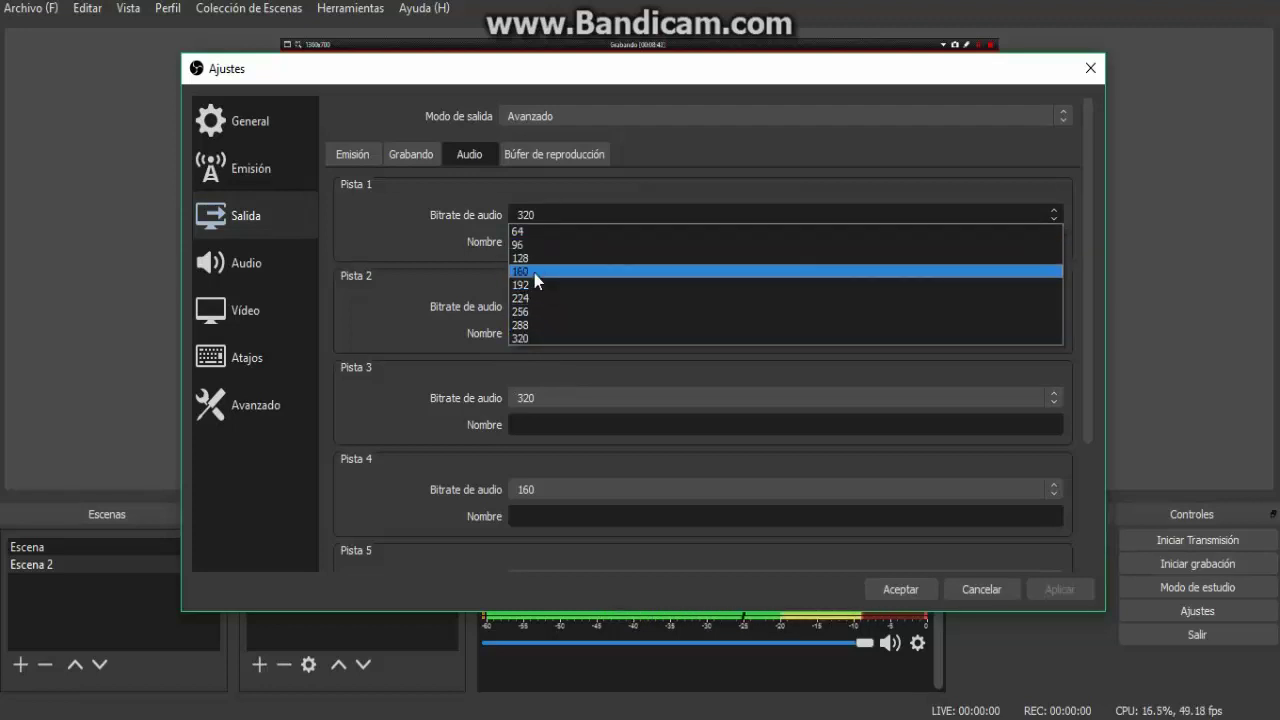
click(524, 340)
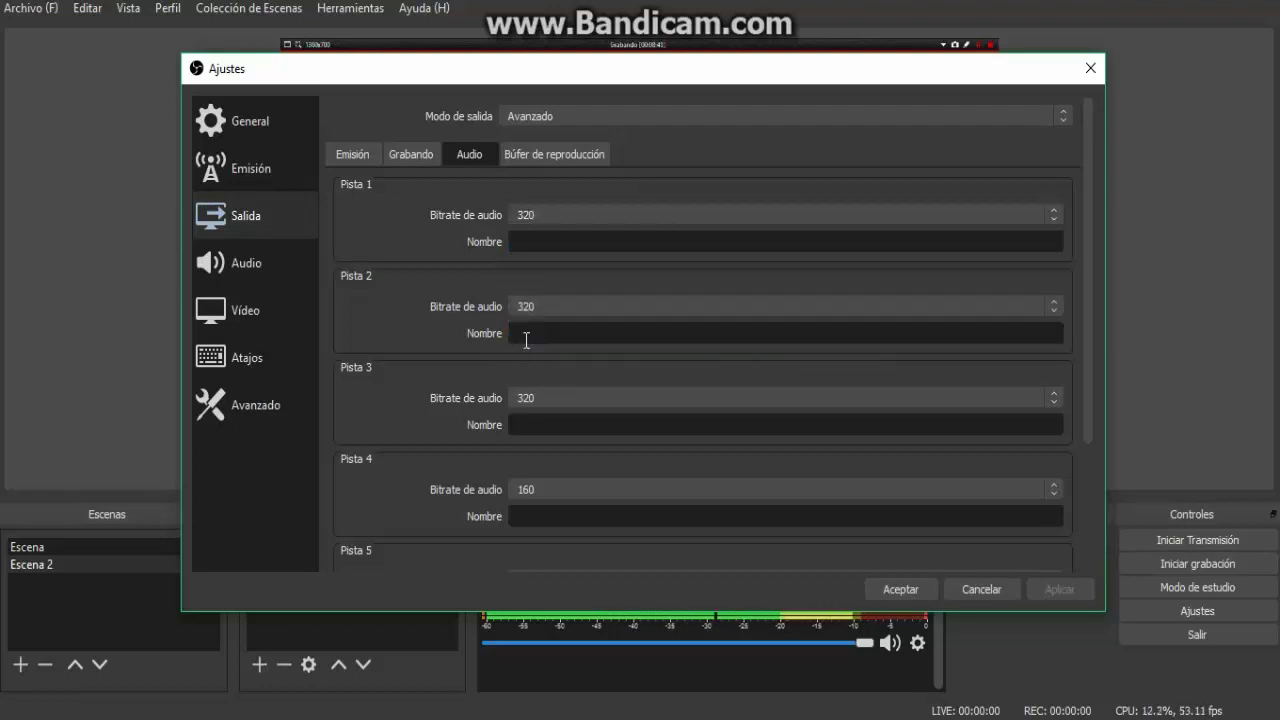
Step: Set the Pista 4 audio bitrate to 320, then apply and accept the audio output settings
click(546, 489)
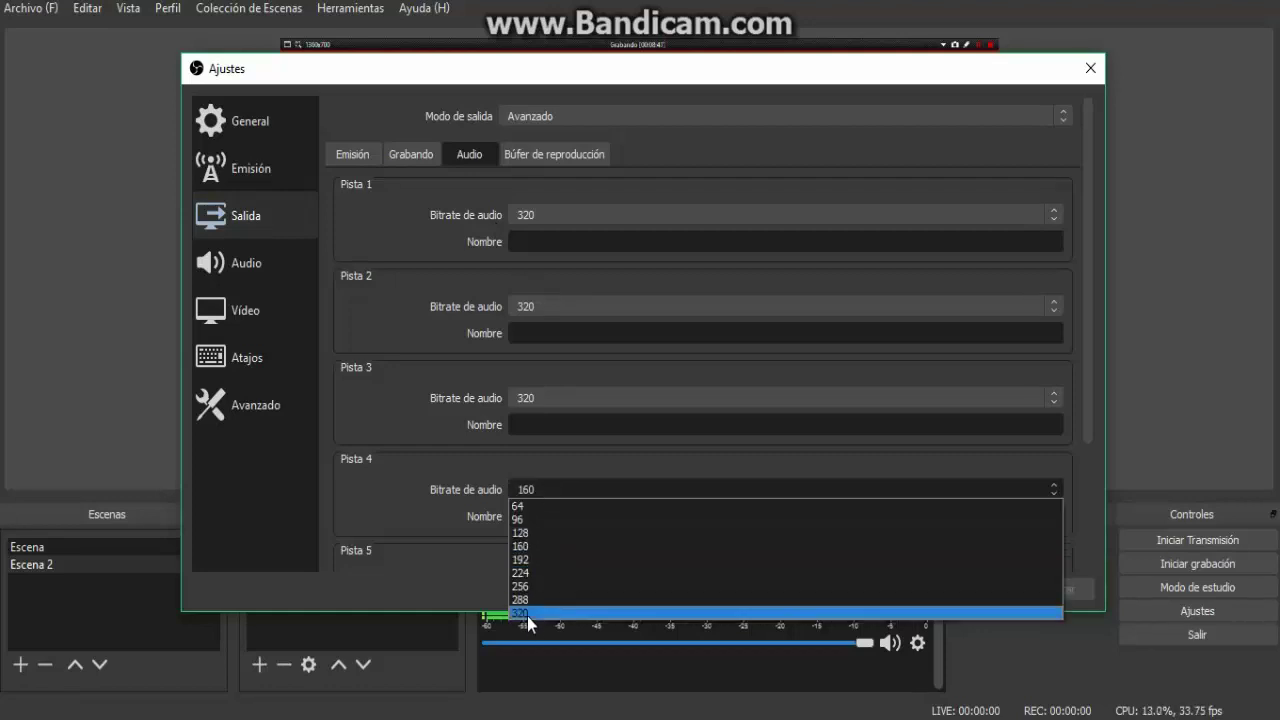
click(527, 612)
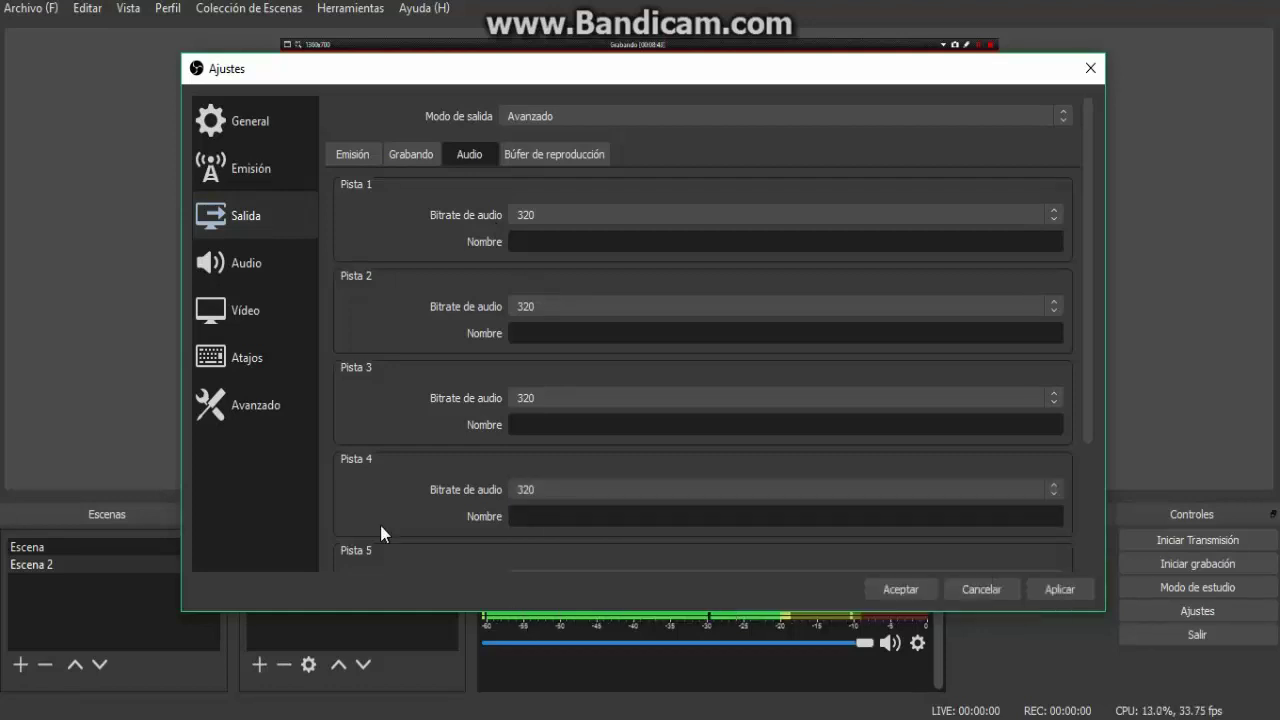
click(1046, 590)
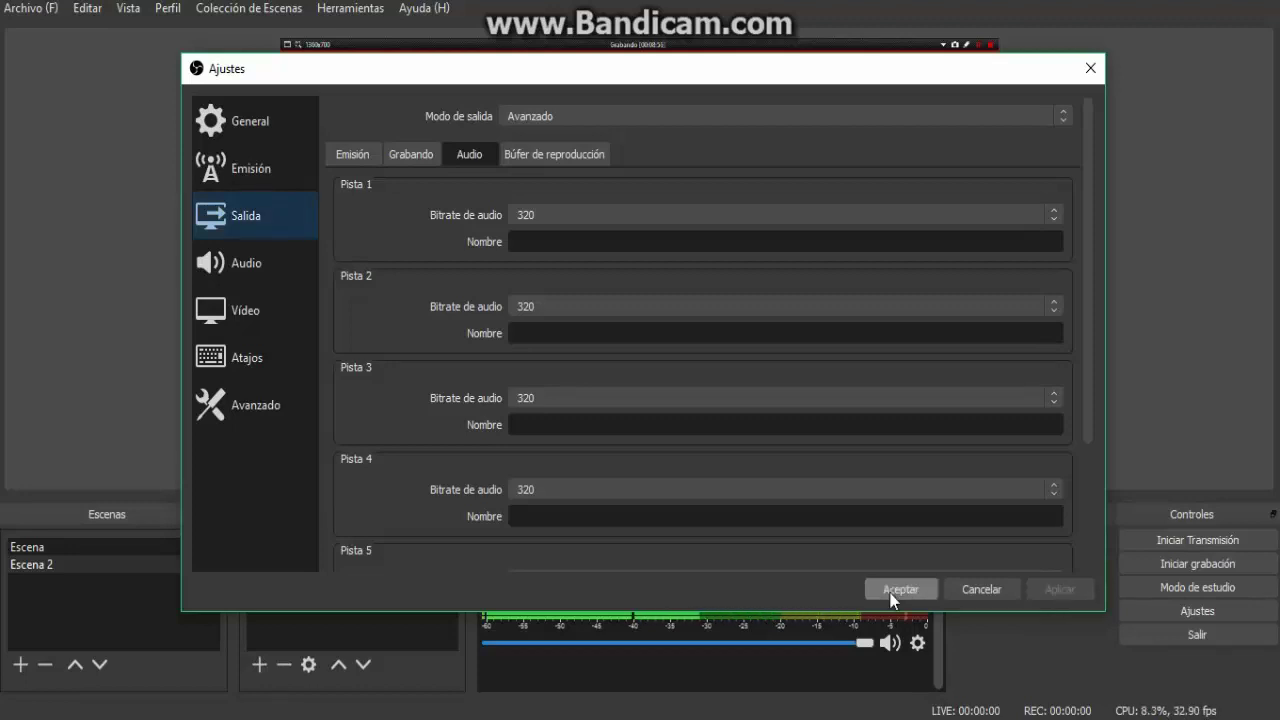
click(893, 592)
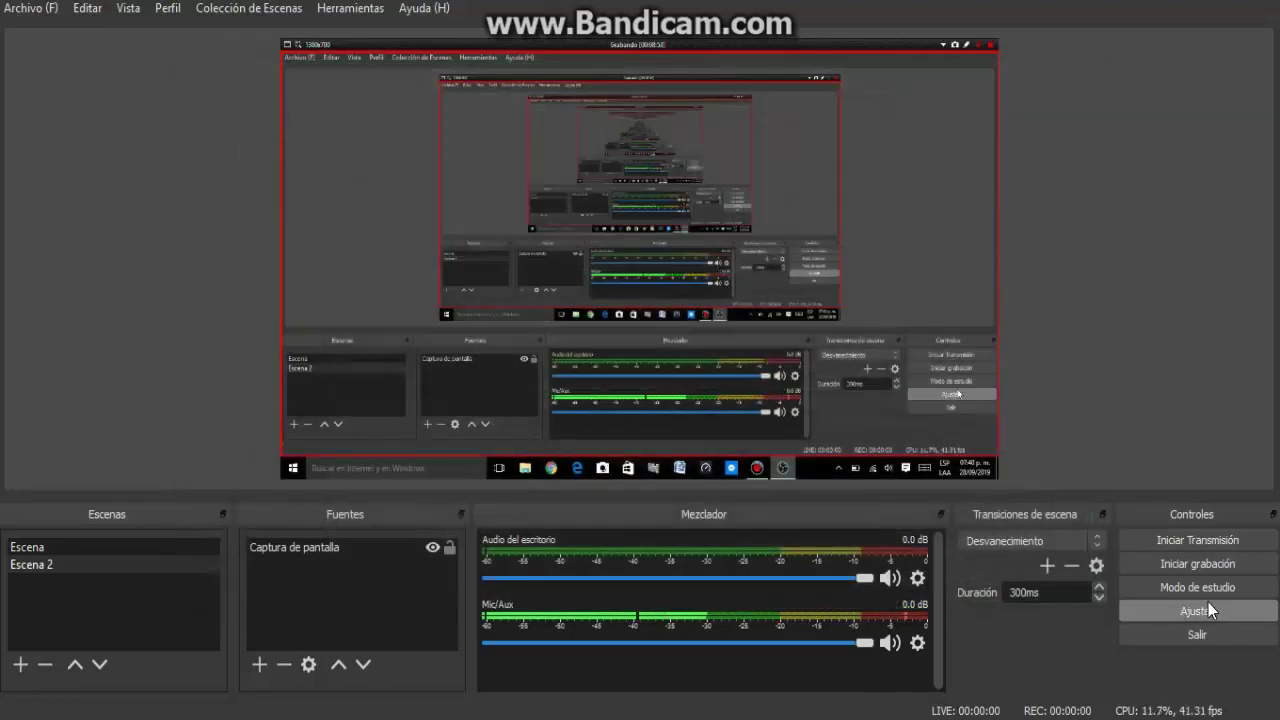
Step: Reopen the Salida settings, look at the Búfer de reproducción options and return to the Emisión options
click(1201, 609)
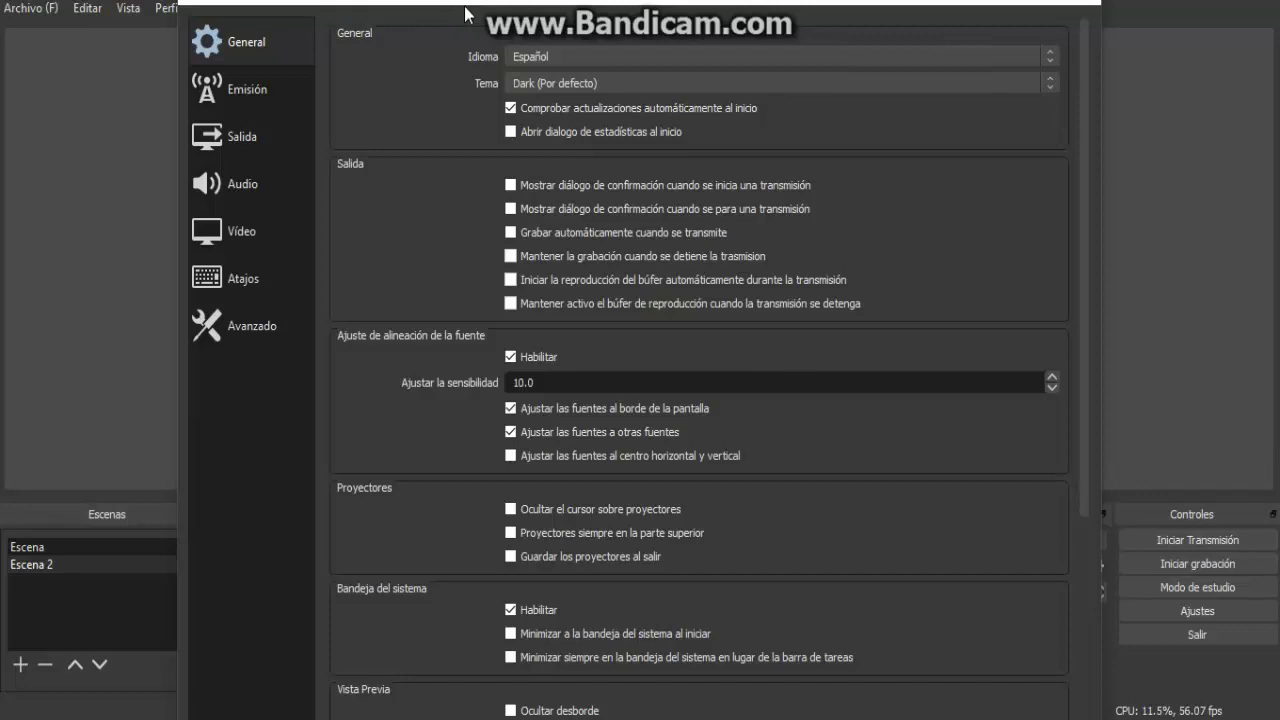
click(466, 14)
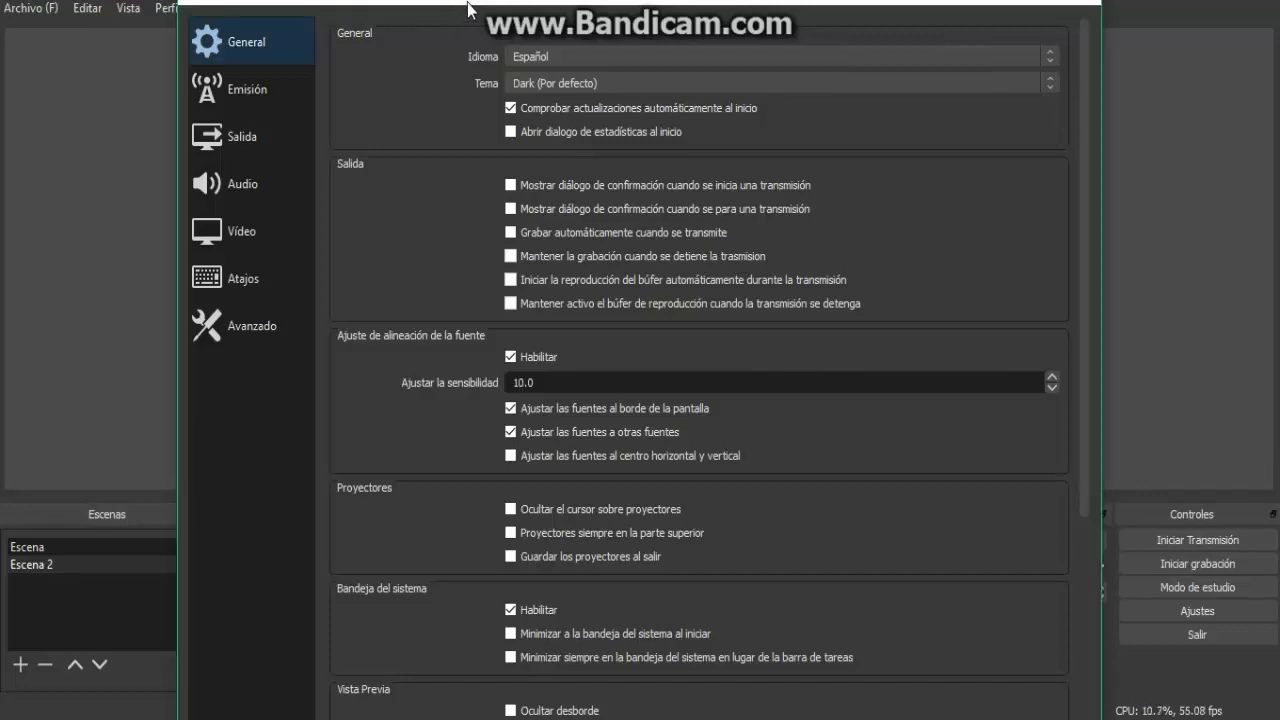
drag(465, 6, 542, 57)
click(261, 195)
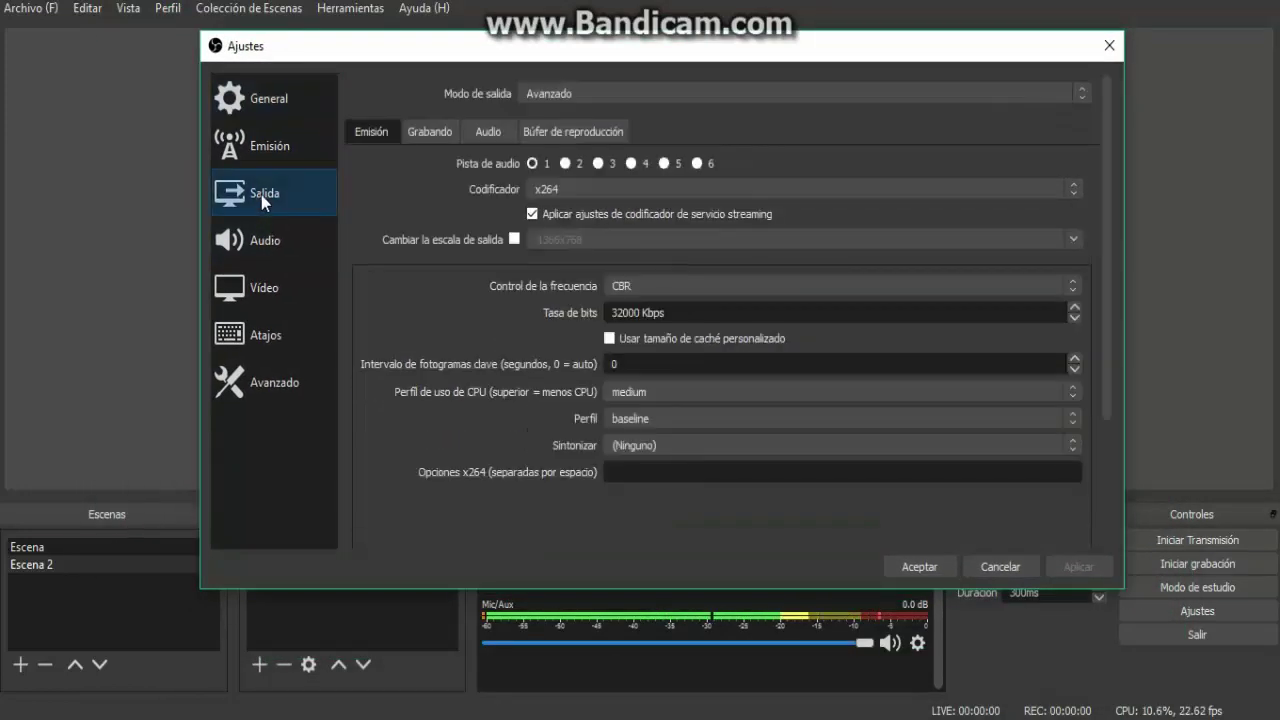
click(553, 139)
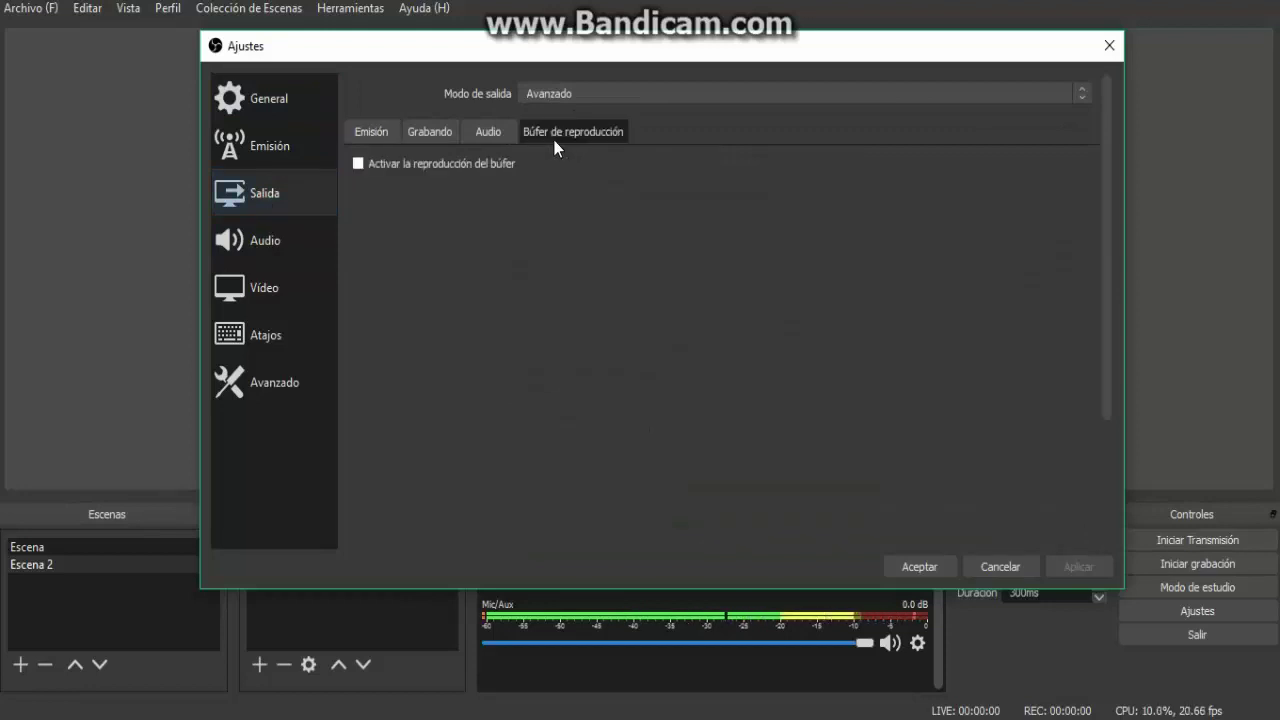
click(363, 132)
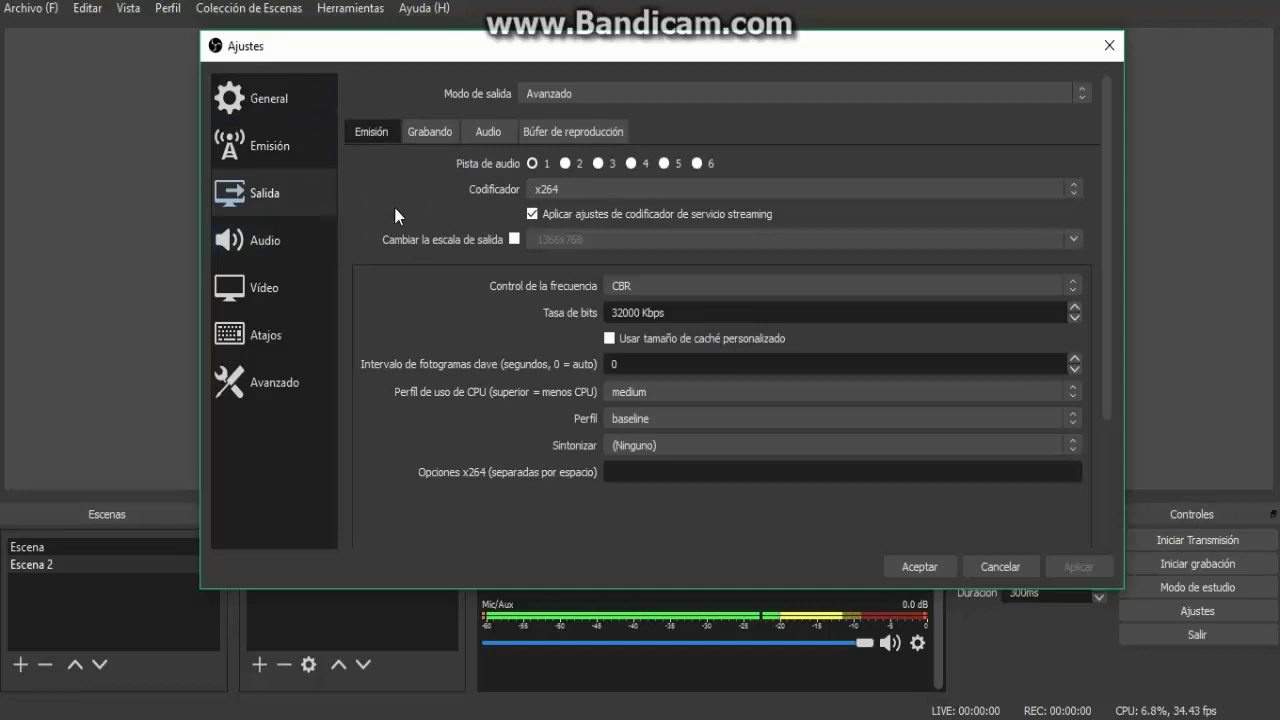
Step: Review the Audio, Vídeo and Atajos settings, including sample rate, resolutions and FPS
click(250, 245)
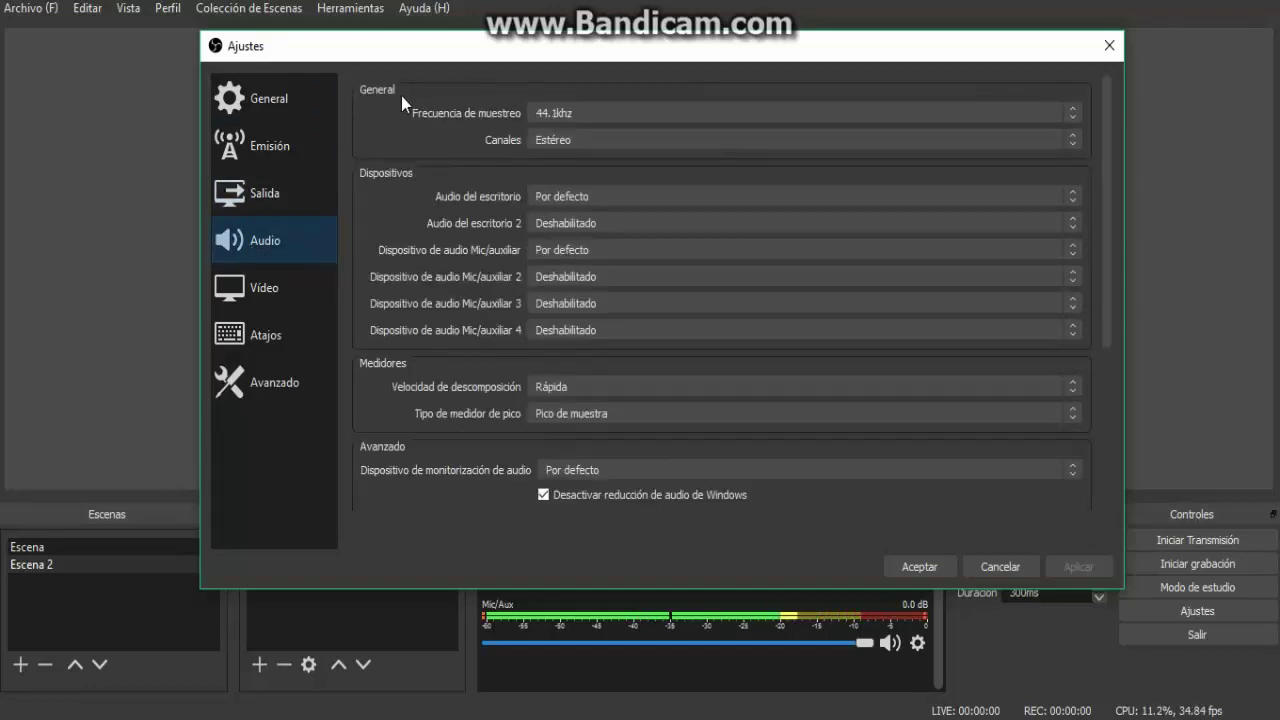
drag(495, 55, 464, 37)
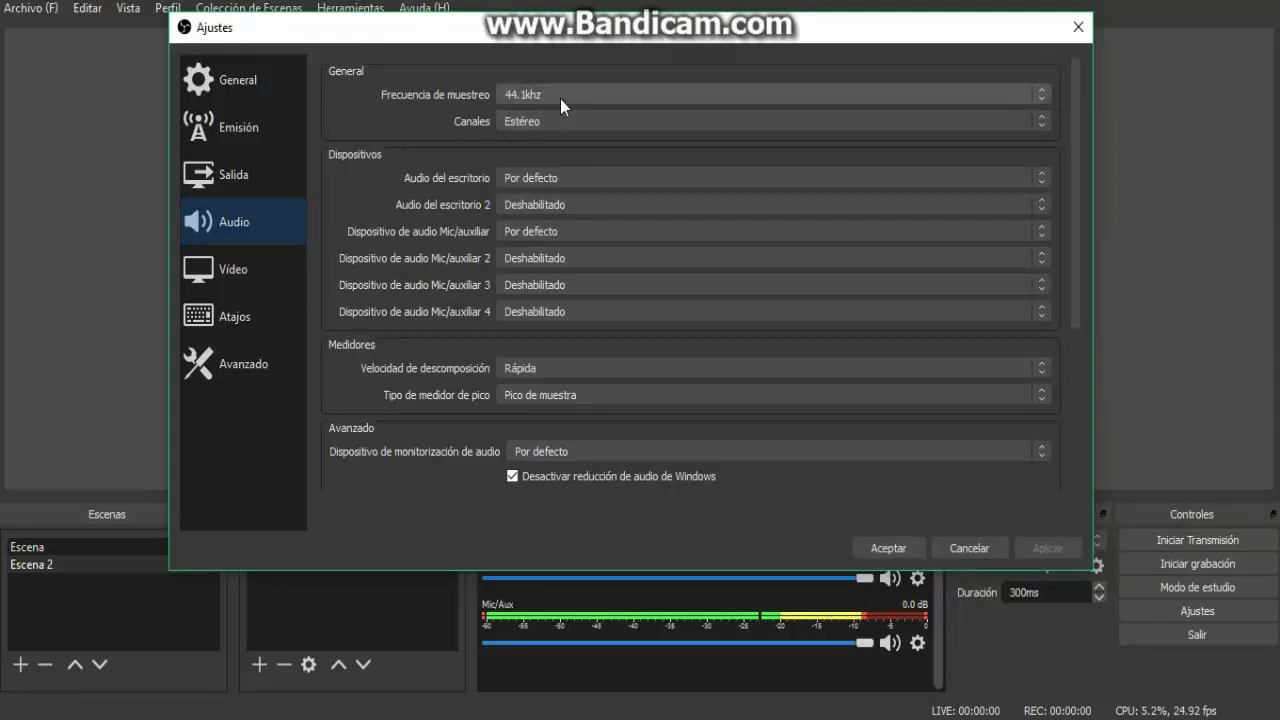
click(221, 287)
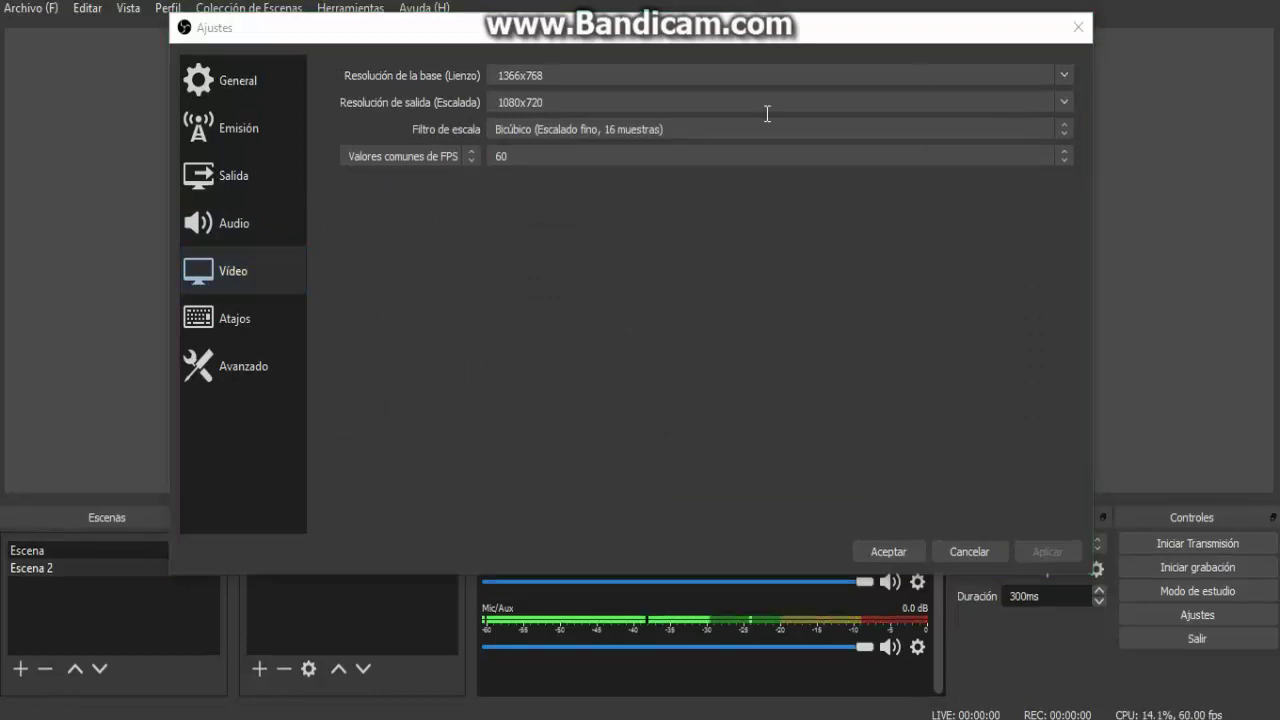
click(283, 37)
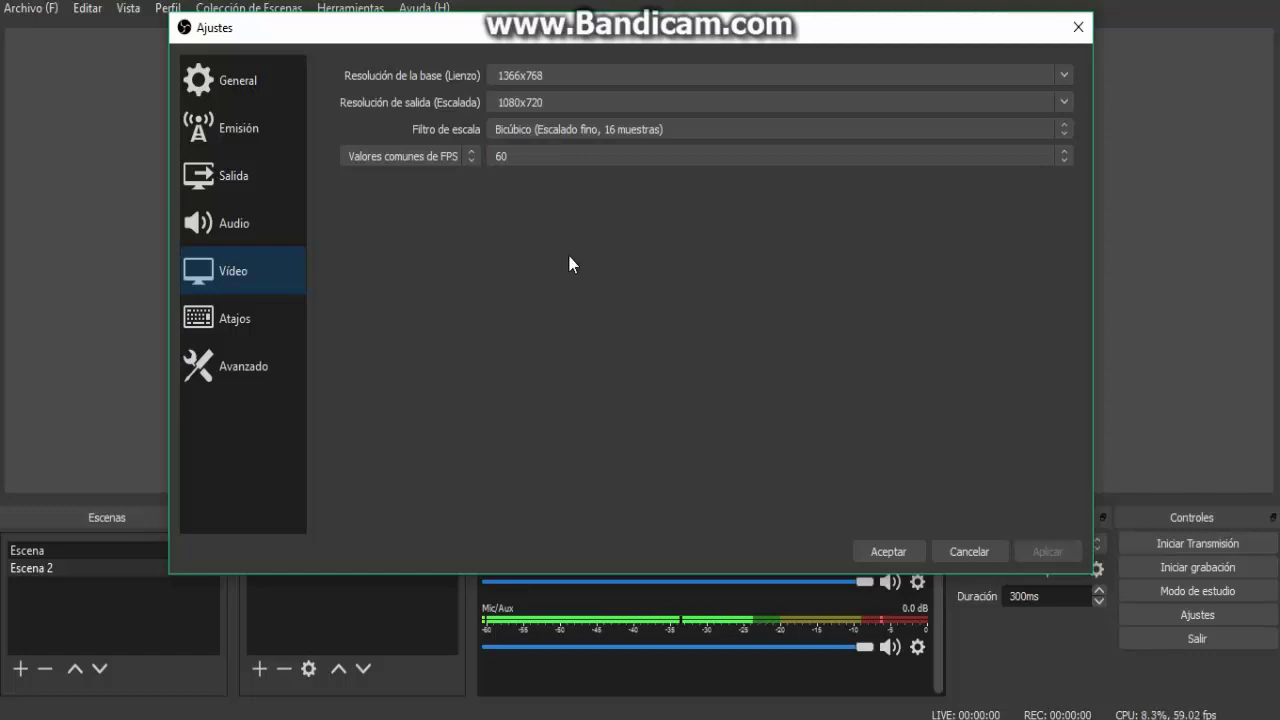
click(241, 324)
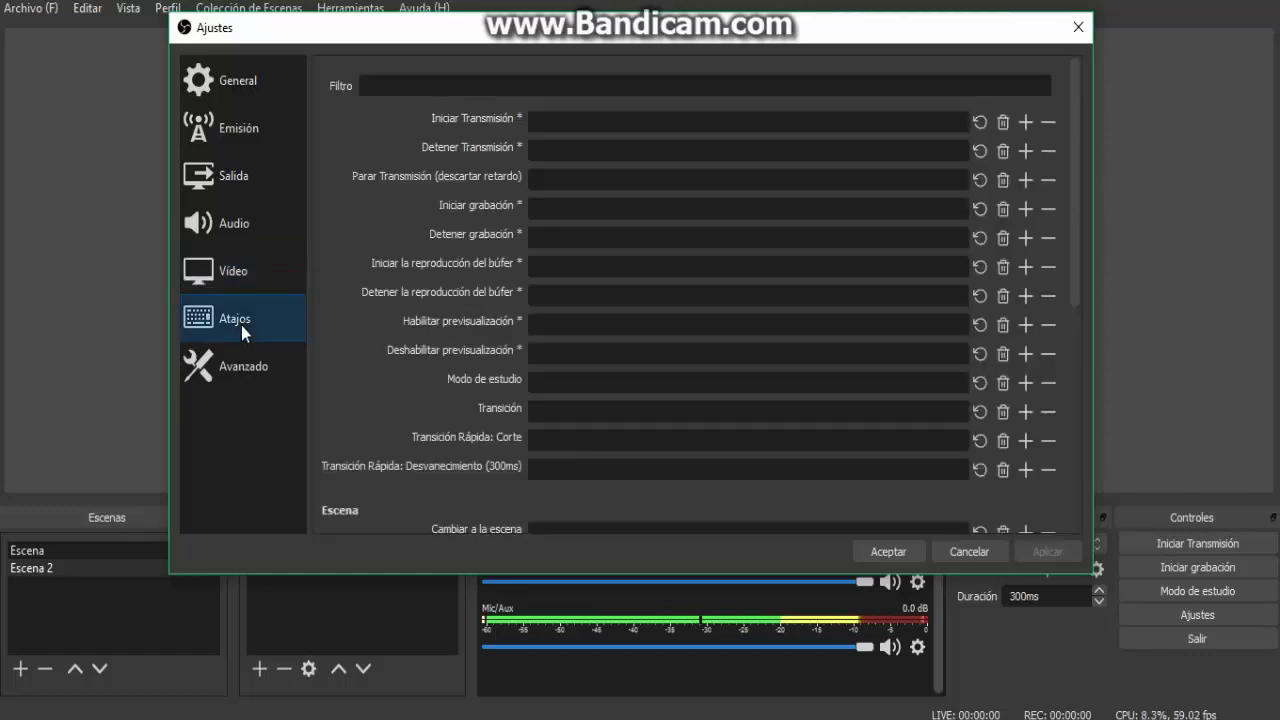
Step: Keep Direct3D 11 as the renderer in the Avanzado settings, review the remaining options and accept the settings
click(248, 378)
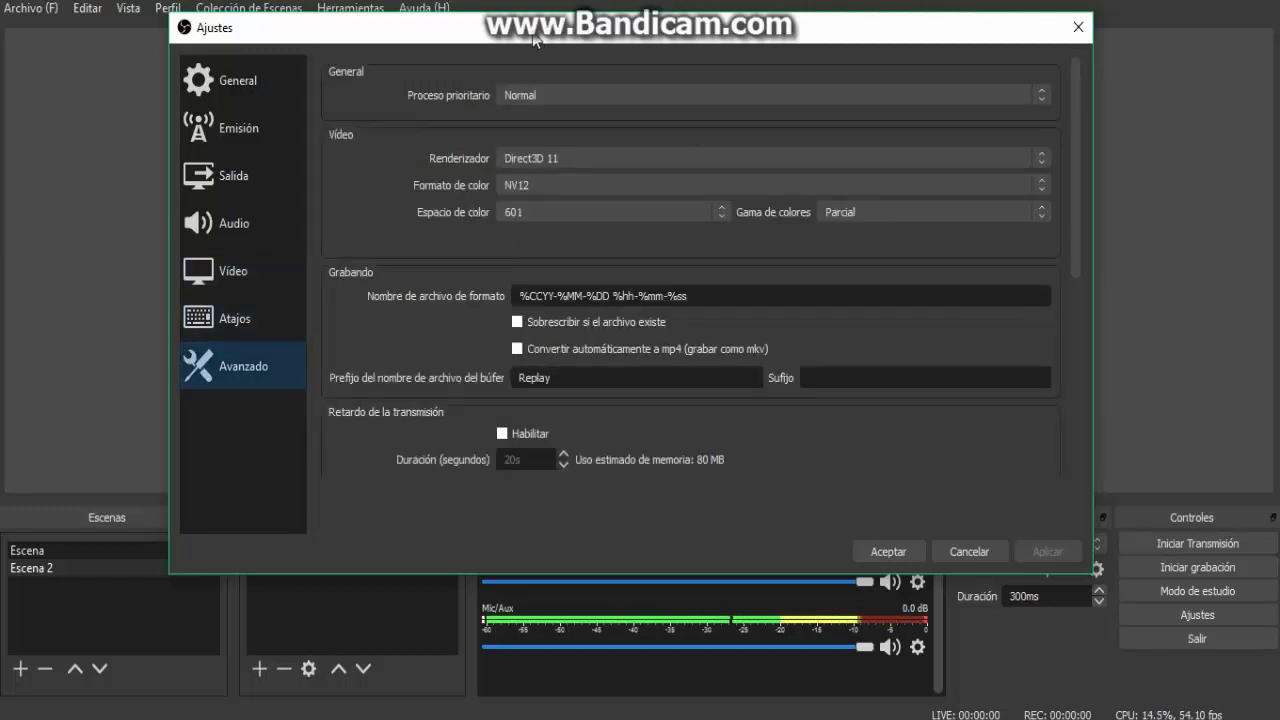
drag(533, 38, 547, 33)
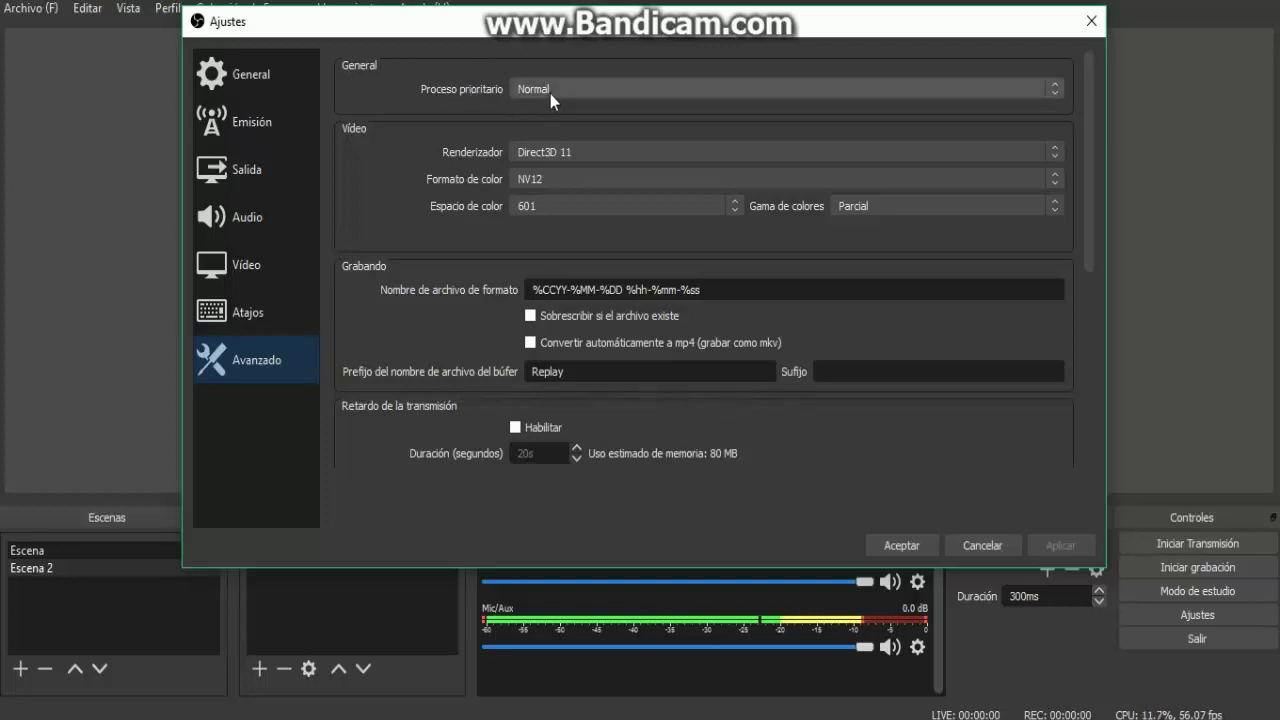
click(593, 155)
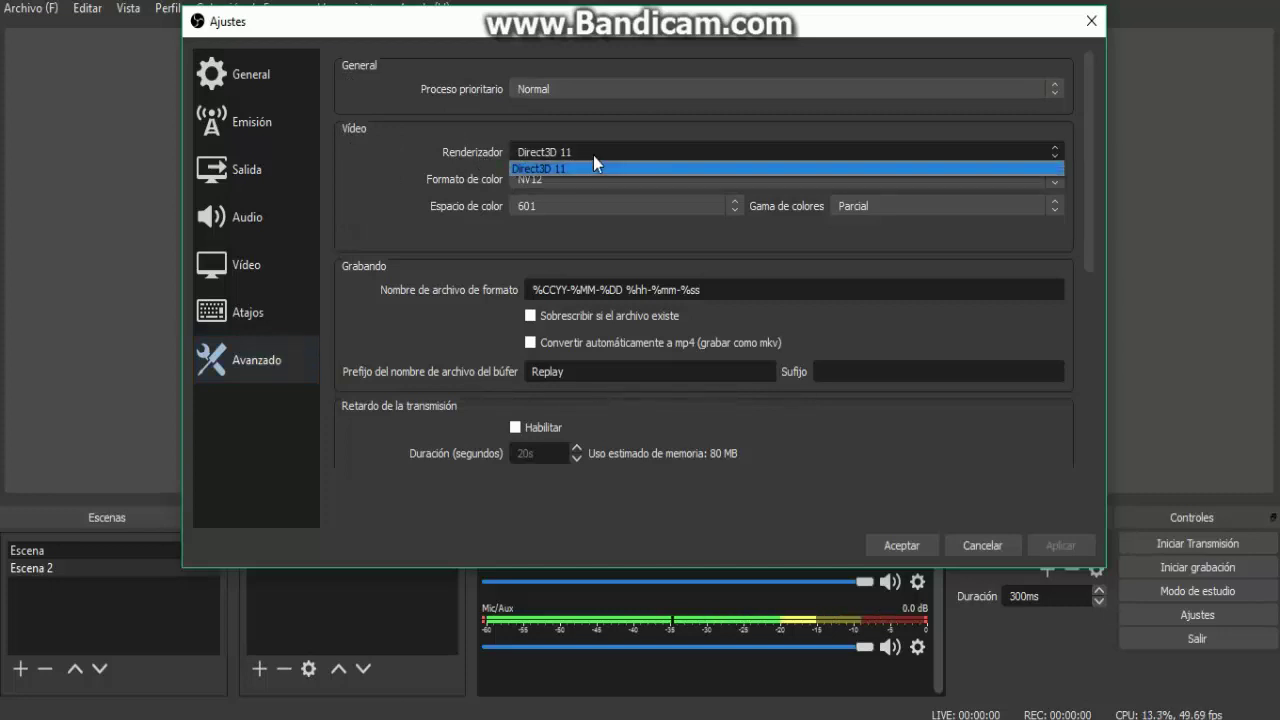
click(535, 172)
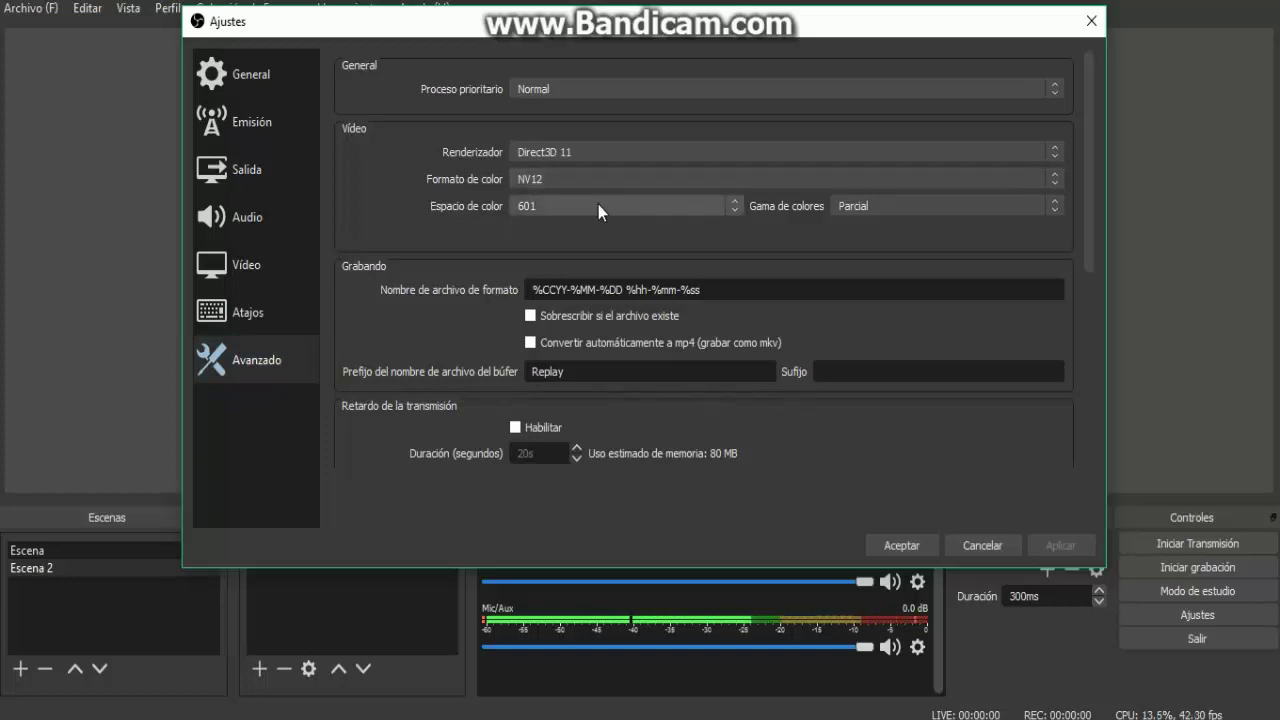
scroll(410, 264, down, 2)
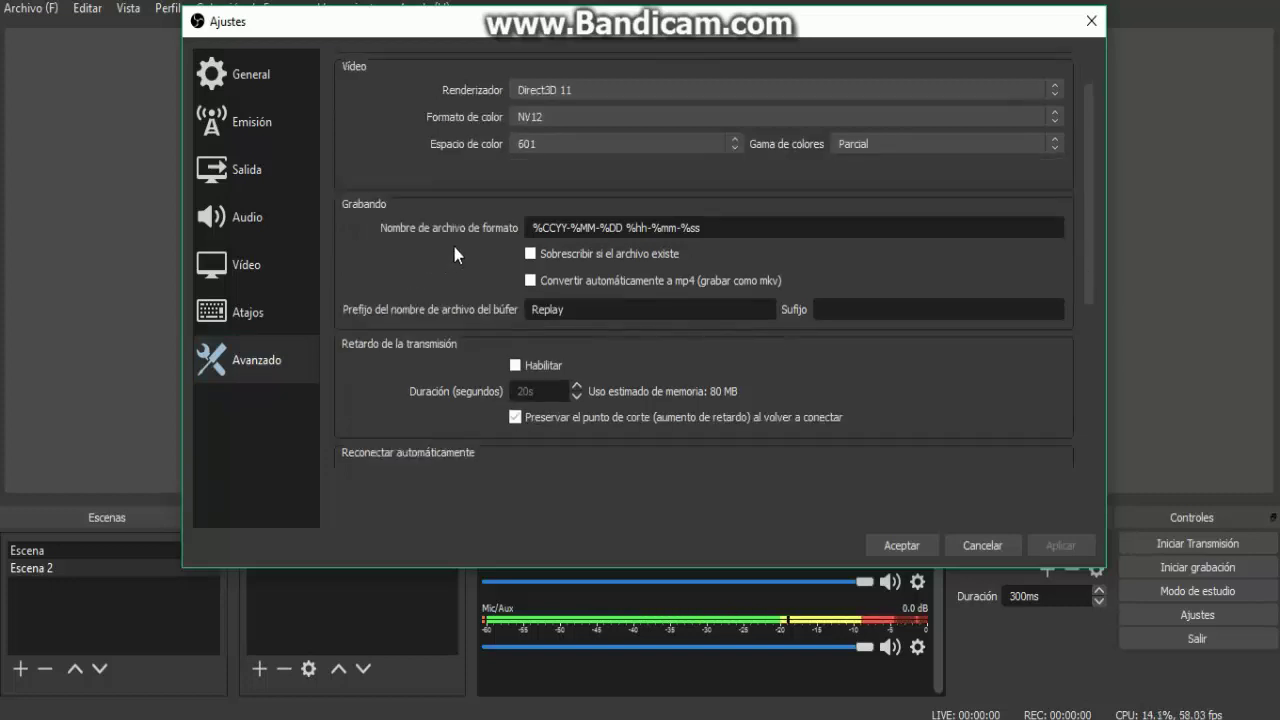
scroll(381, 360, down, 6)
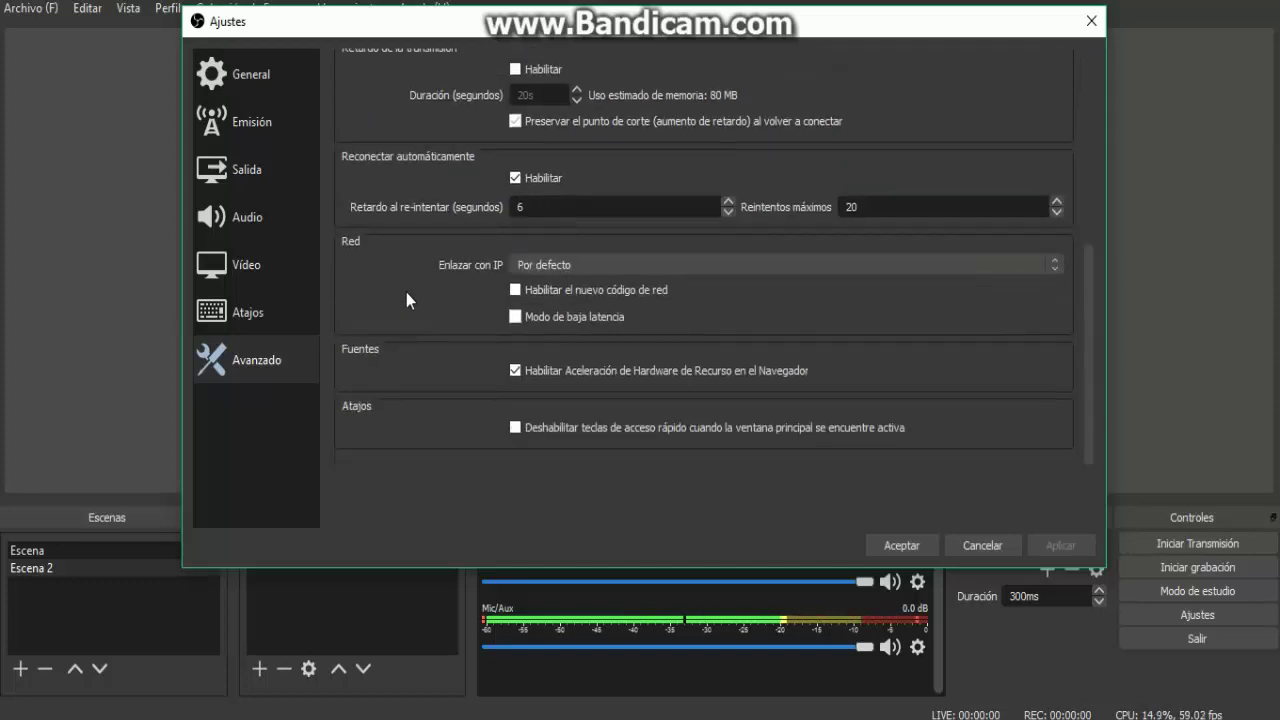
click(895, 550)
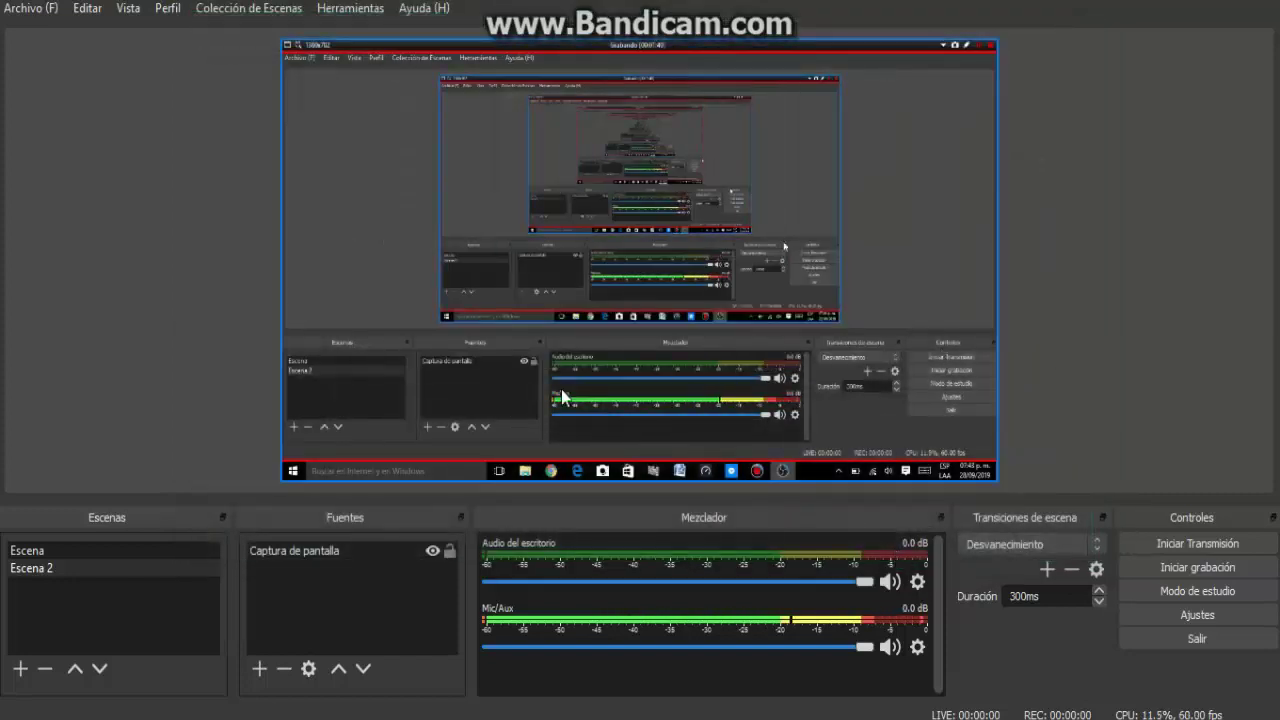
Step: Move the screen capture partly outside the preview canvas and bring it back to fill the canvas
click(386, 245)
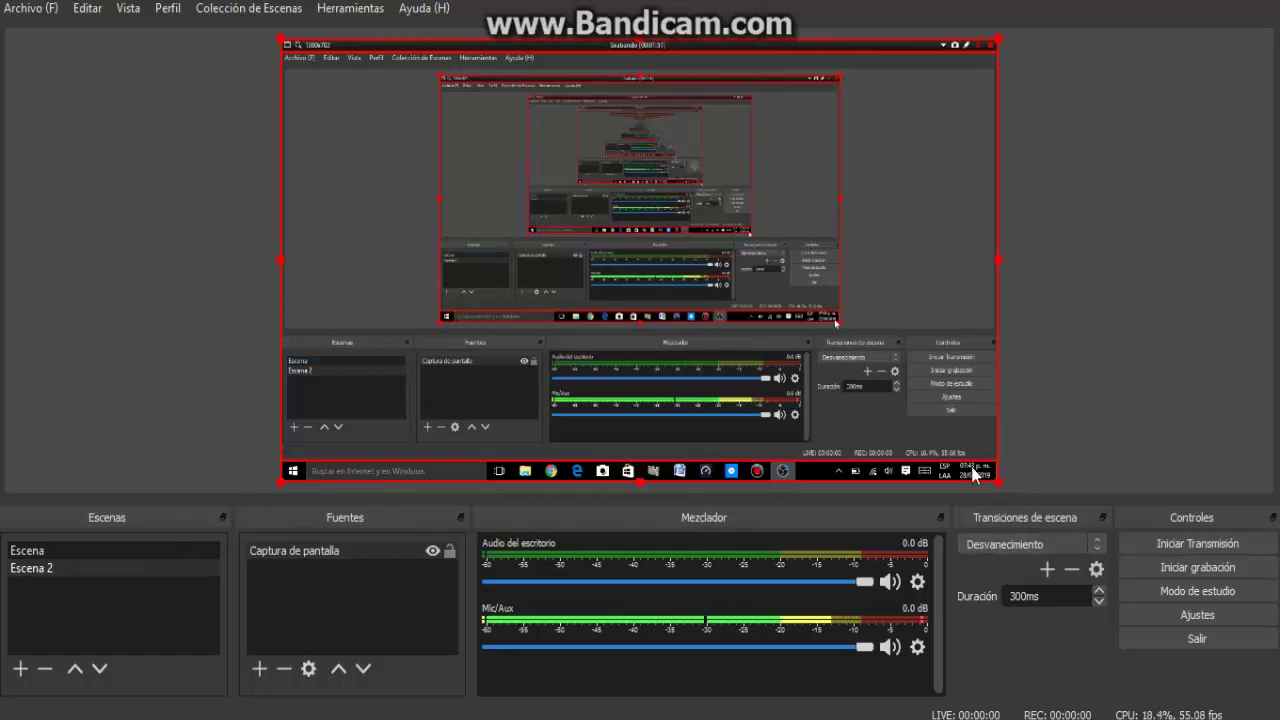
drag(975, 474, 1013, 486)
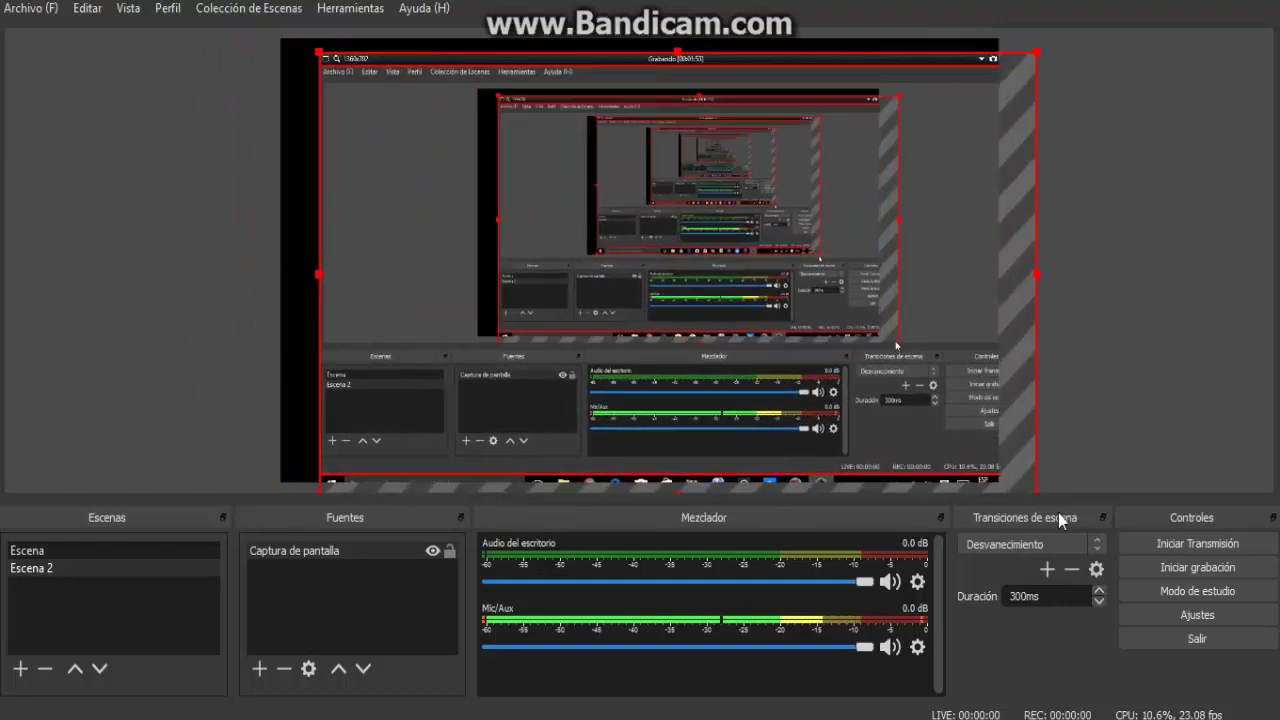
drag(1020, 440, 994, 409)
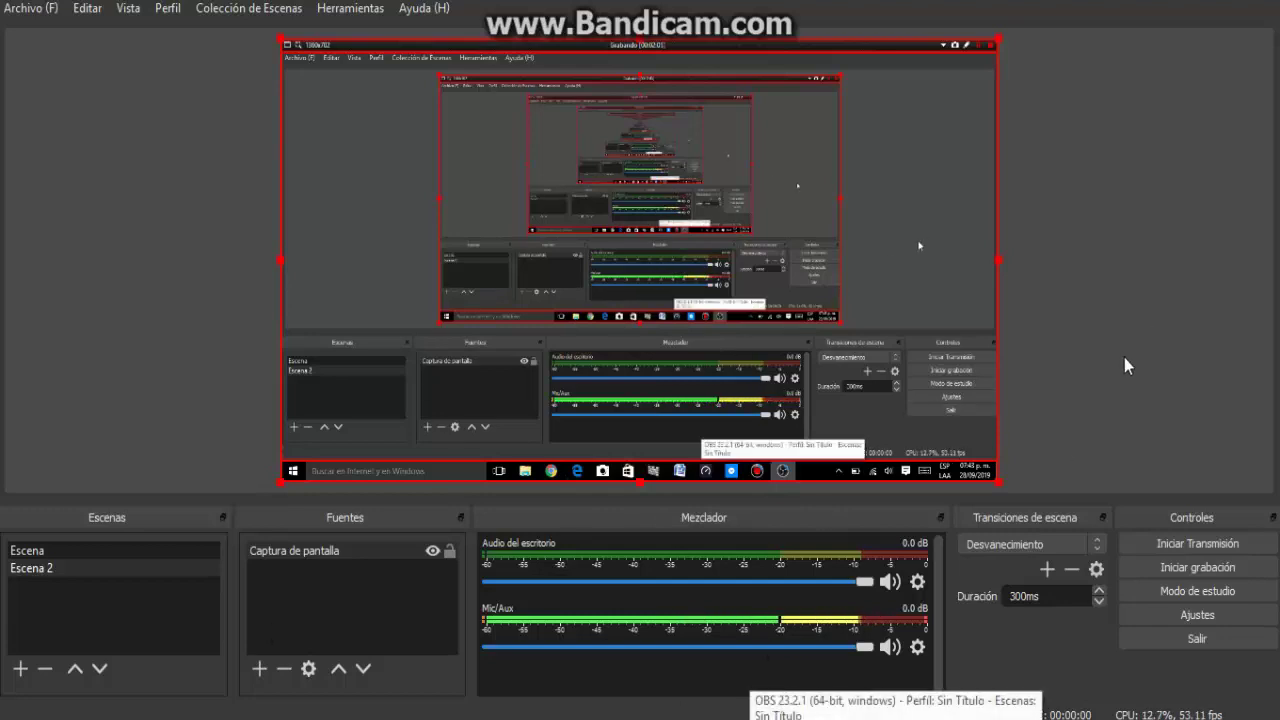
Step: Start a recording and sweep selection rectangles across the desktop as test activity for the capture
click(1180, 574)
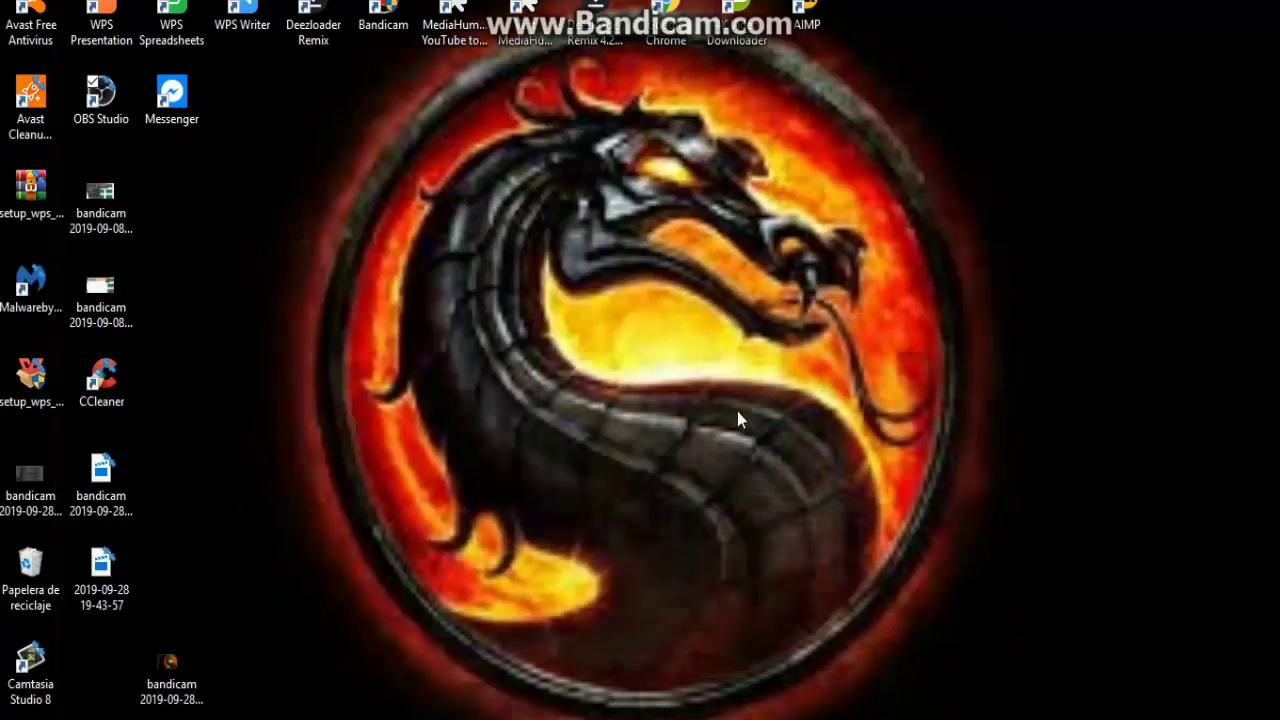
drag(322, 128, 656, 424)
drag(238, 268, 796, 550)
drag(388, 414, 794, 587)
drag(190, 196, 994, 620)
drag(688, 192, 449, 93)
drag(750, 244, 451, 338)
drag(213, 455, 350, 620)
drag(266, 480, 440, 598)
drag(246, 327, 478, 562)
Step: Switch back to OBS Studio, stop the recording and return to the desktop
key(alt+Tab)
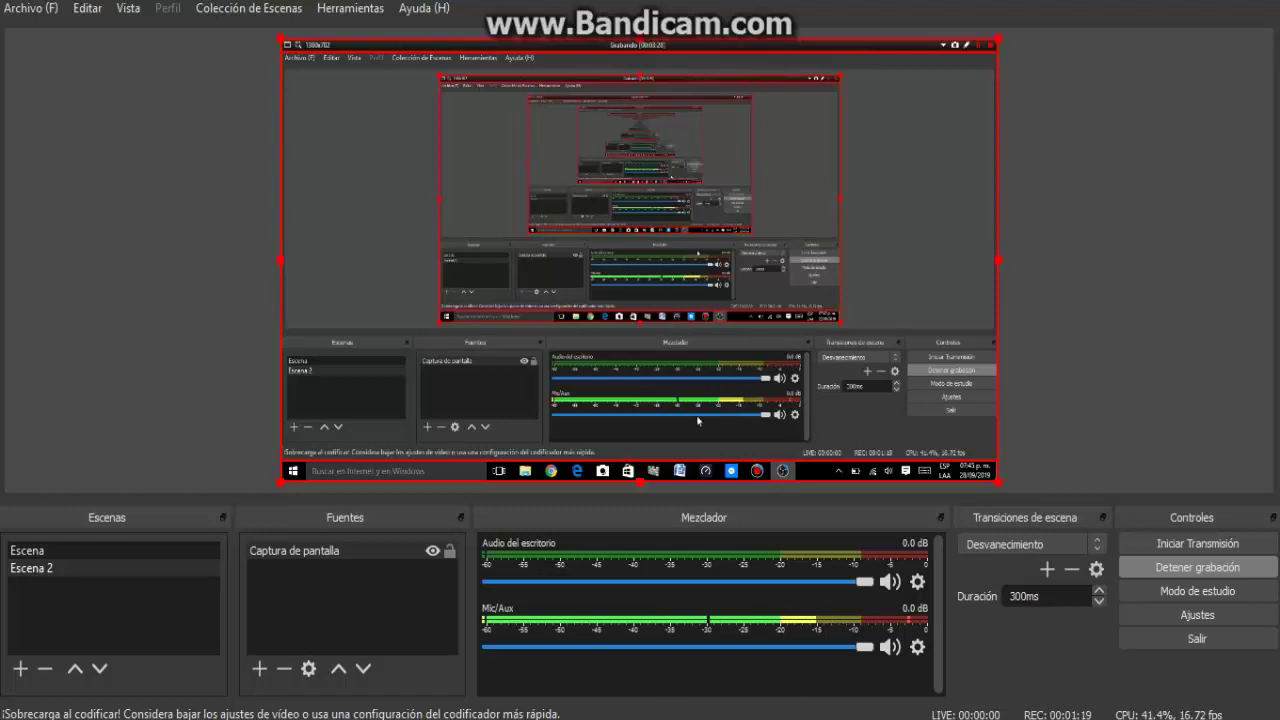
click(1160, 568)
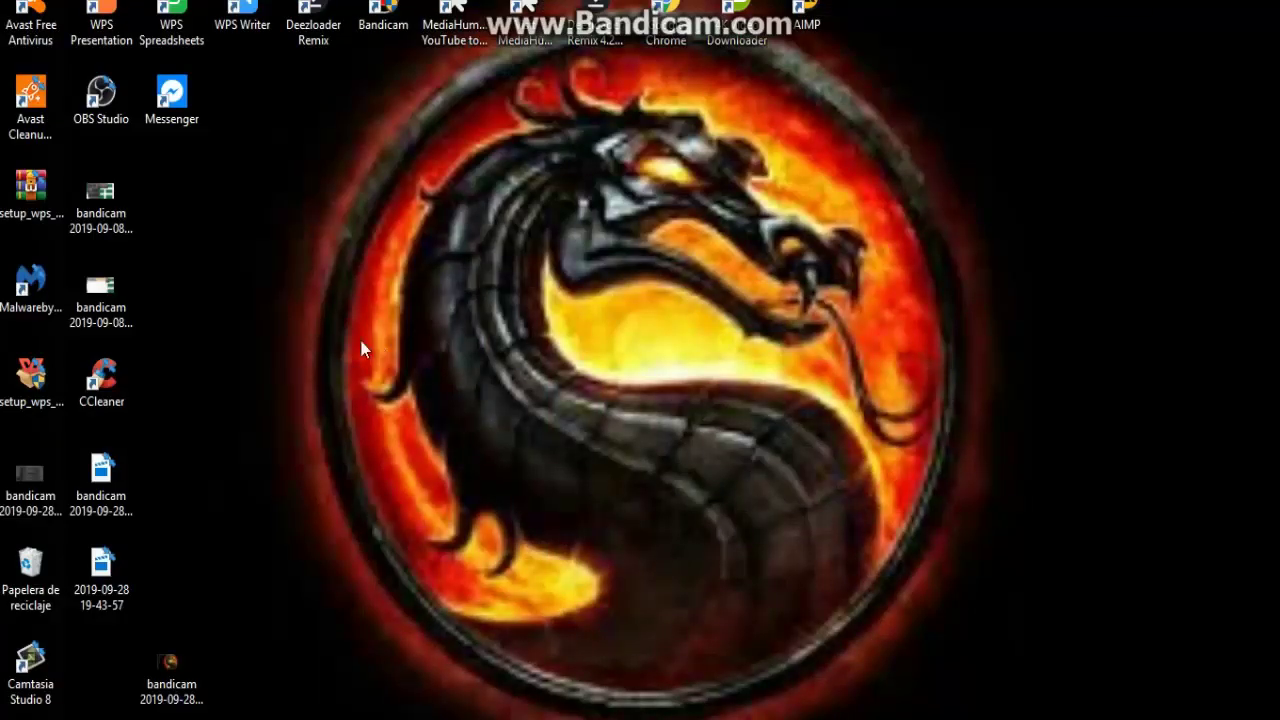
drag(254, 290, 393, 579)
click(100, 575)
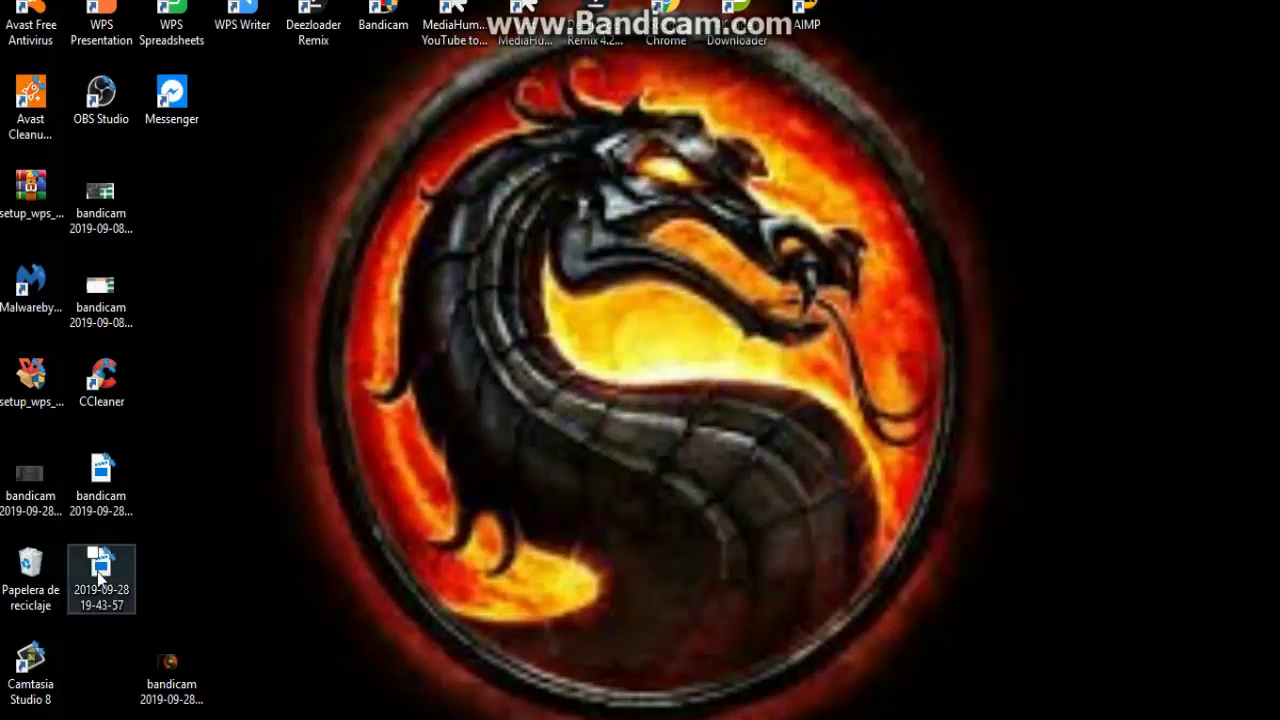
drag(97, 571, 215, 505)
drag(255, 456, 254, 460)
drag(245, 566, 386, 500)
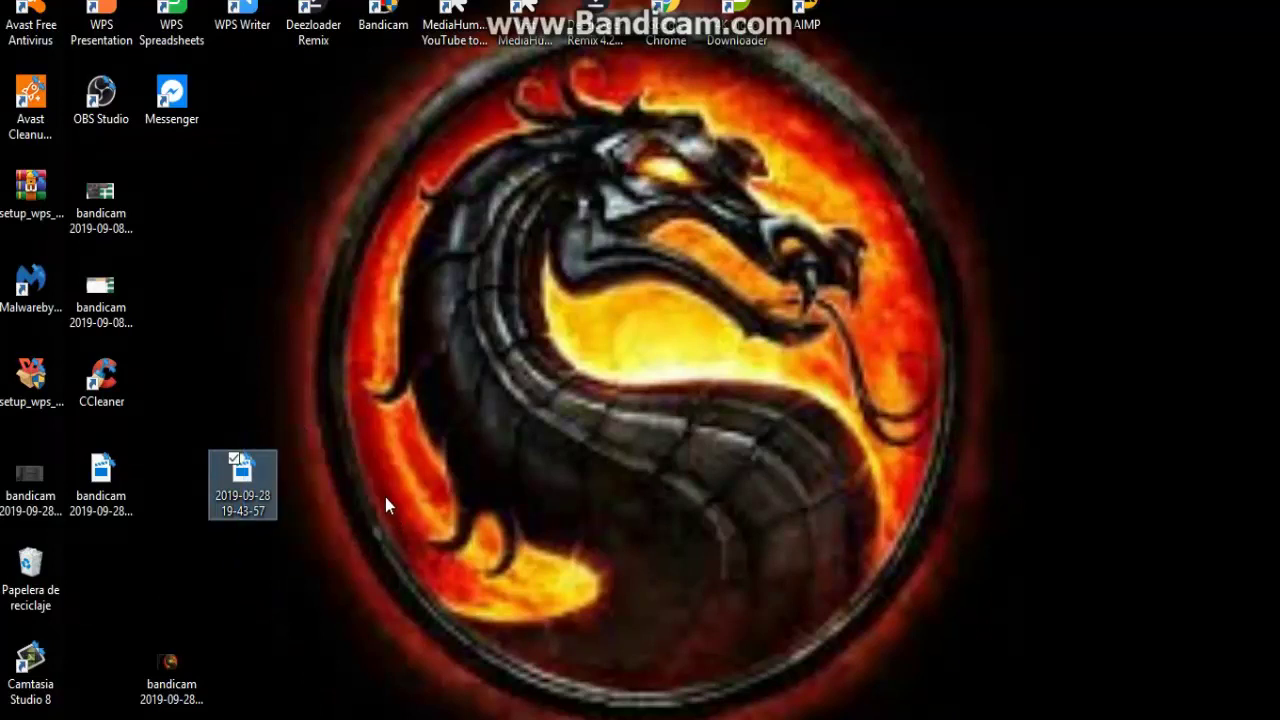
click(379, 501)
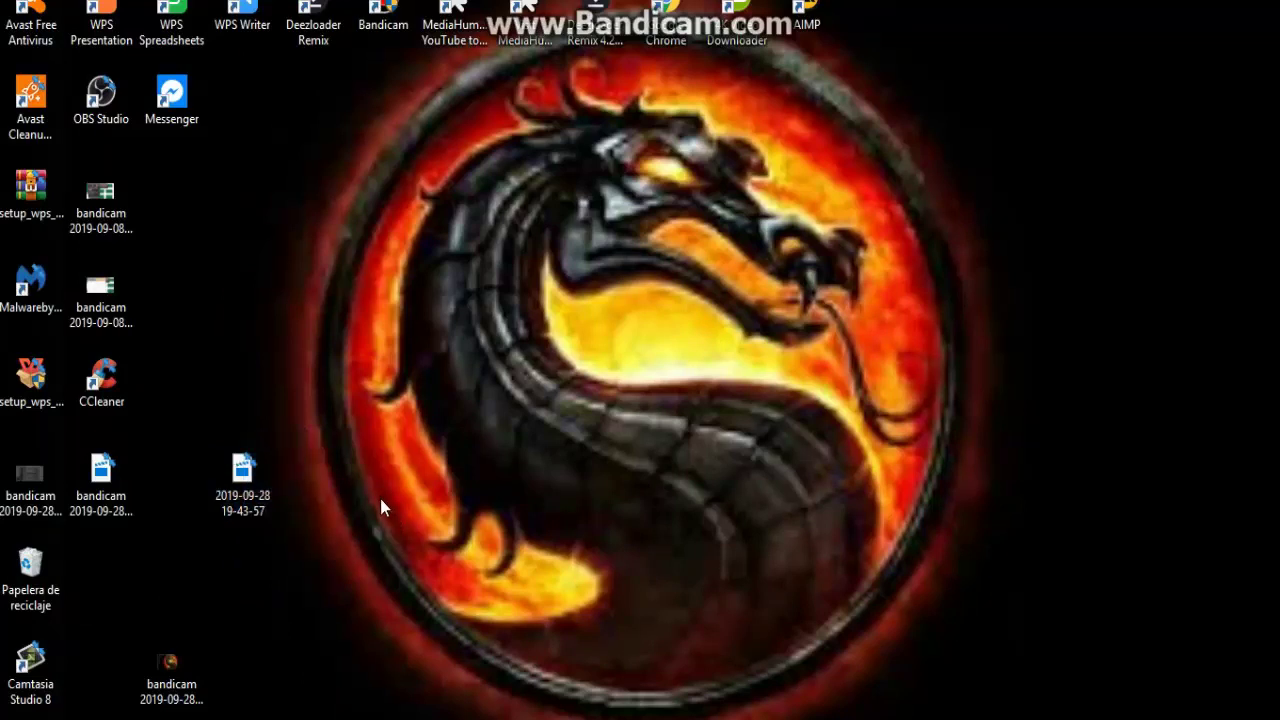
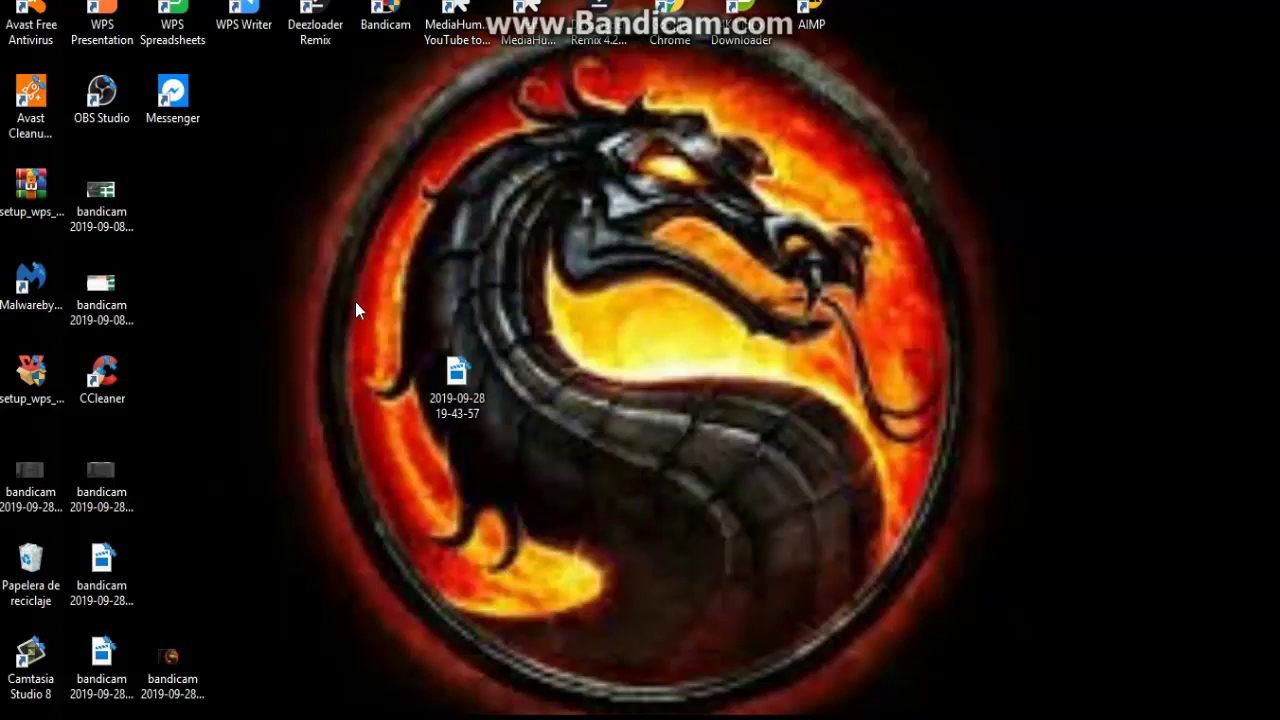
drag(356, 264, 529, 523)
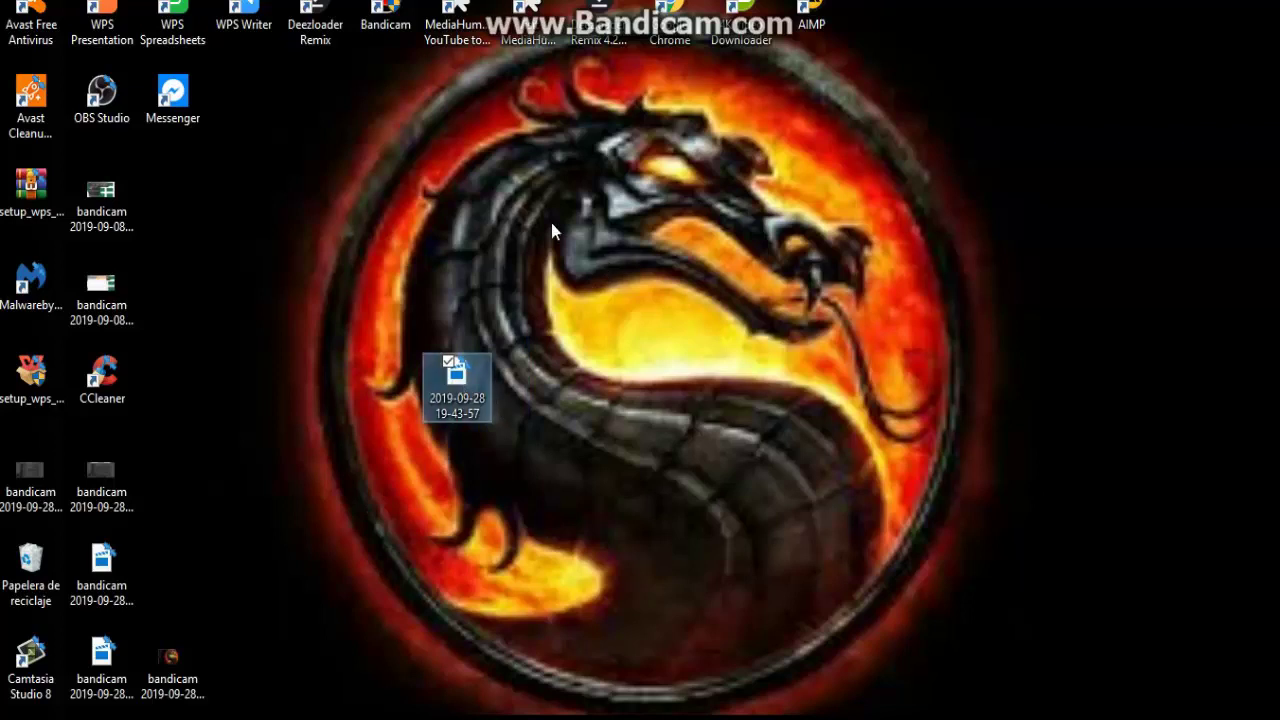
drag(368, 287, 572, 426)
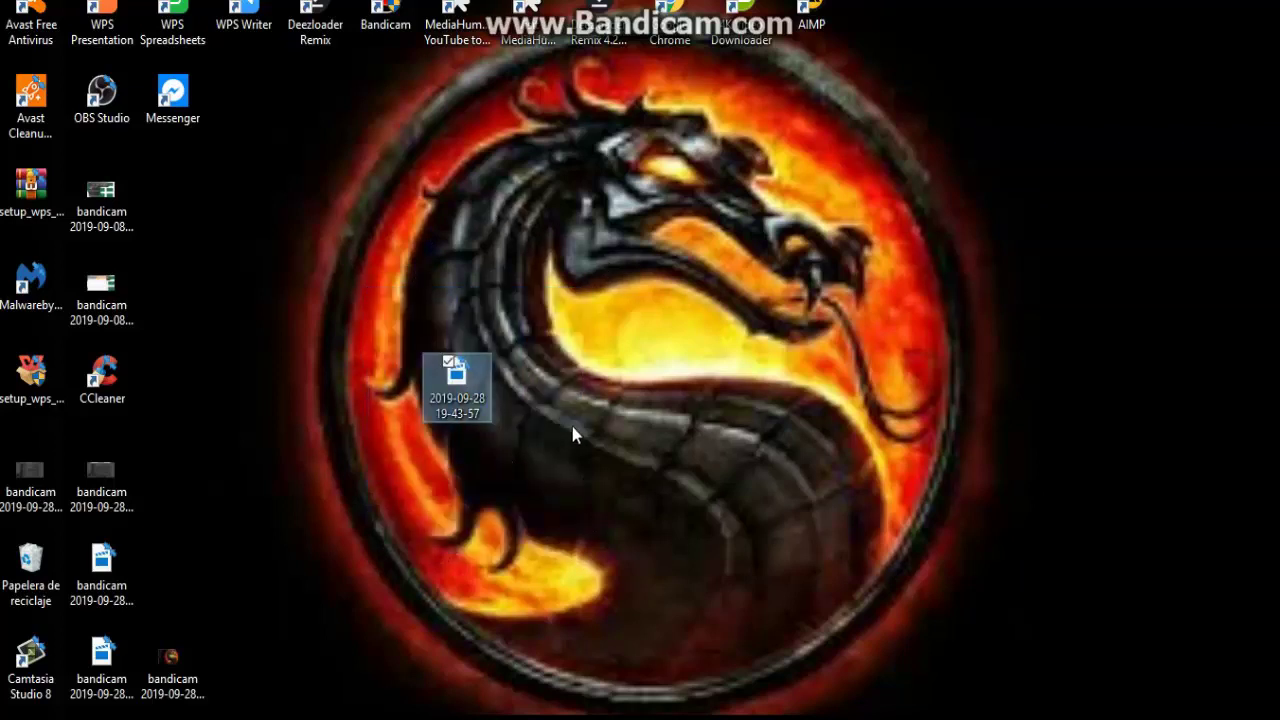
drag(381, 332, 545, 525)
click(380, 410)
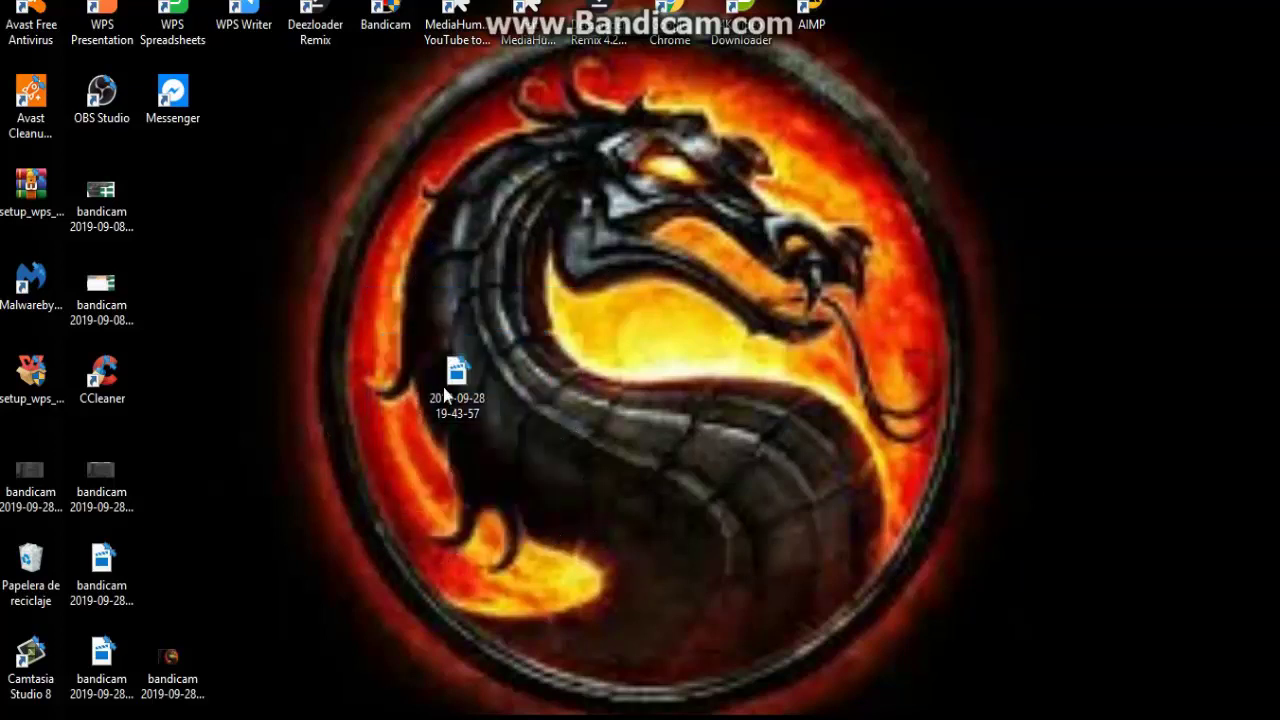
double_click(455, 382)
right_click(454, 377)
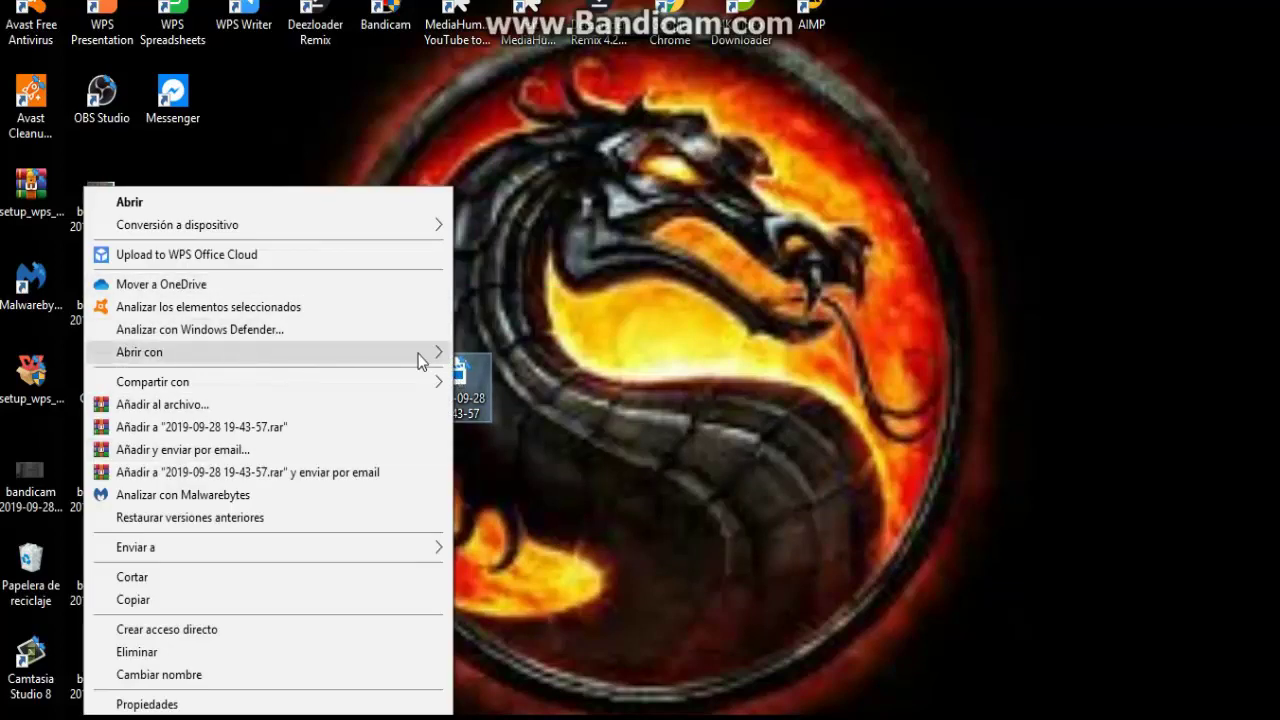
mouse_move(425, 357)
click(492, 405)
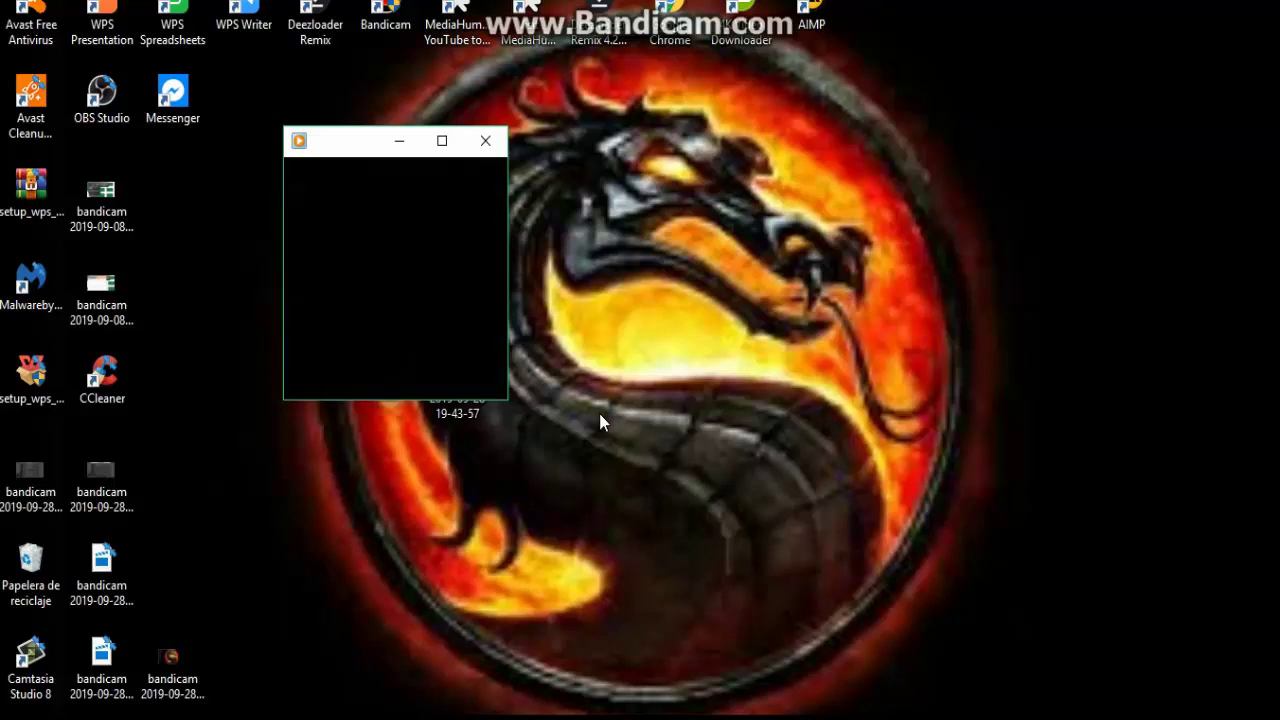
double_click(404, 140)
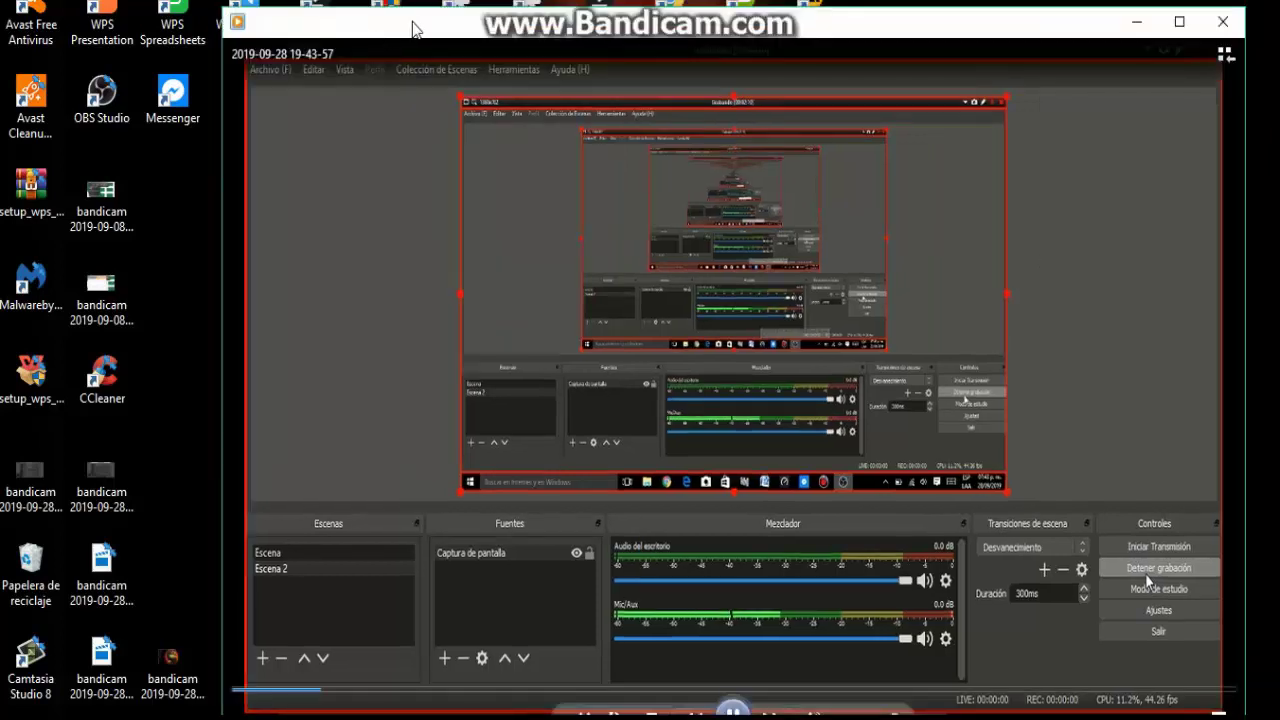
drag(414, 29, 274, 4)
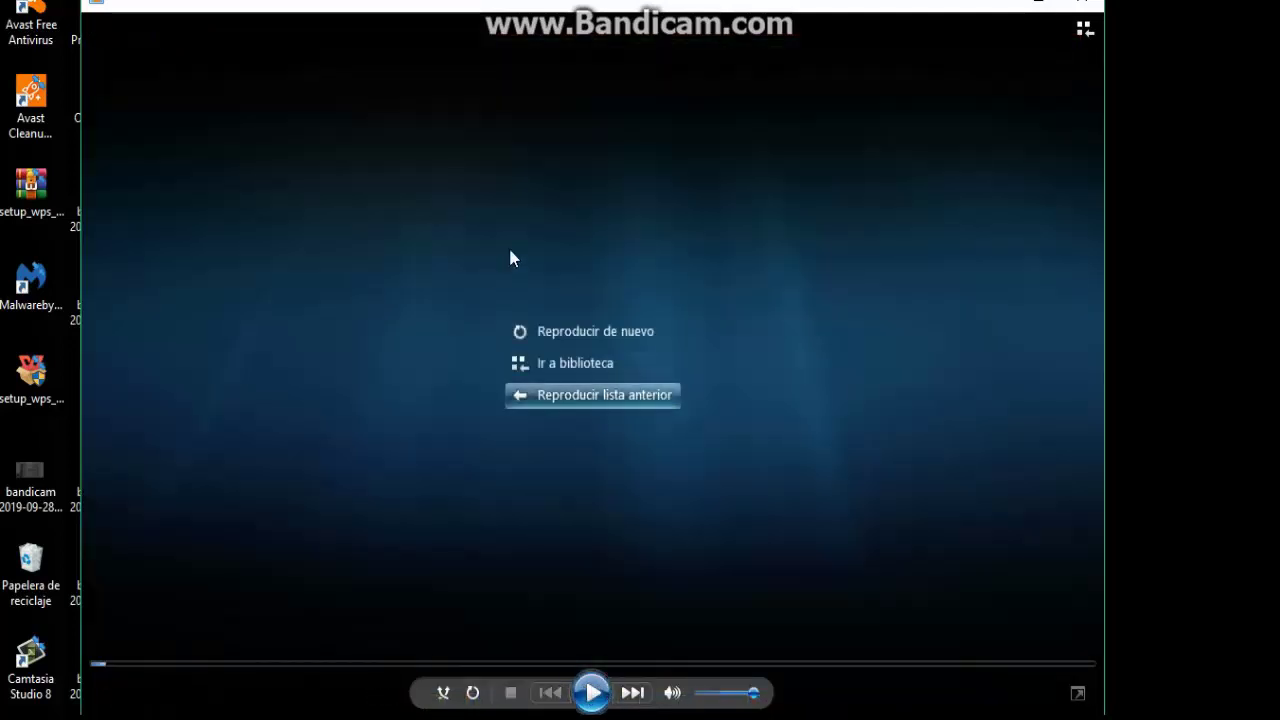
drag(497, 10, 486, 114)
click(1054, 104)
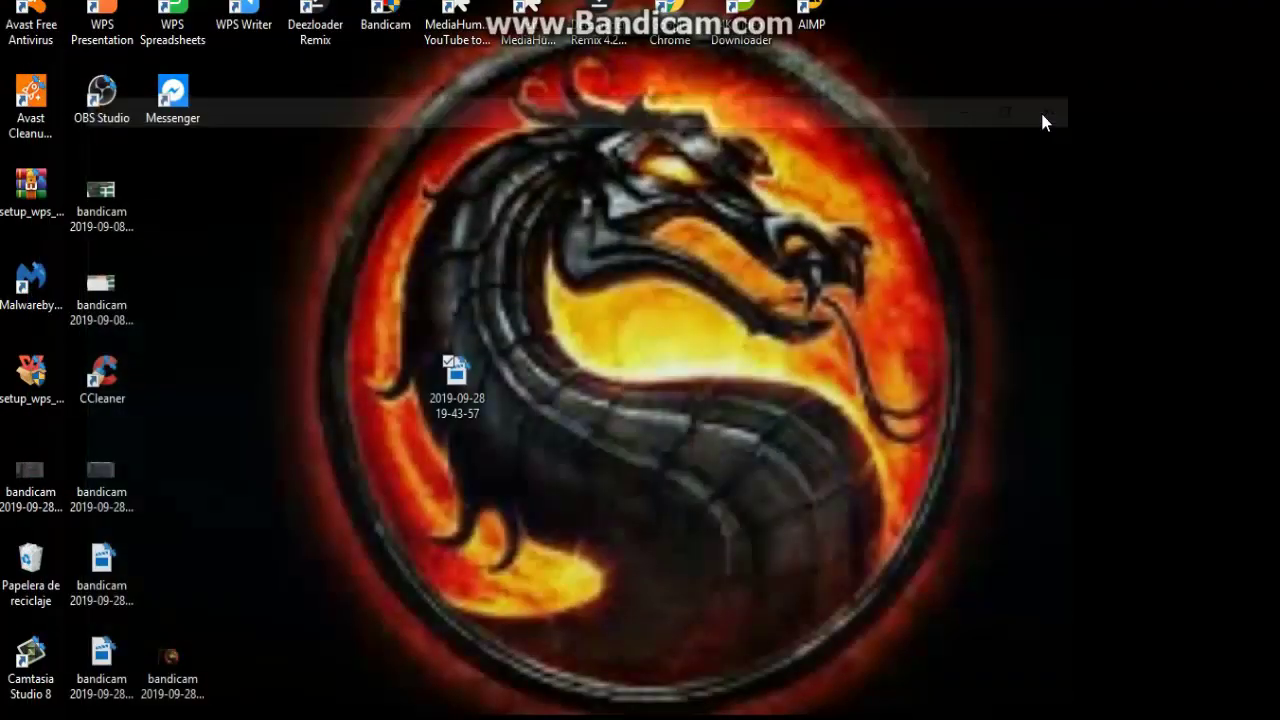
Step: Switch back to OBS Studio and open the dialog for converting recordings
drag(400, 294, 651, 534)
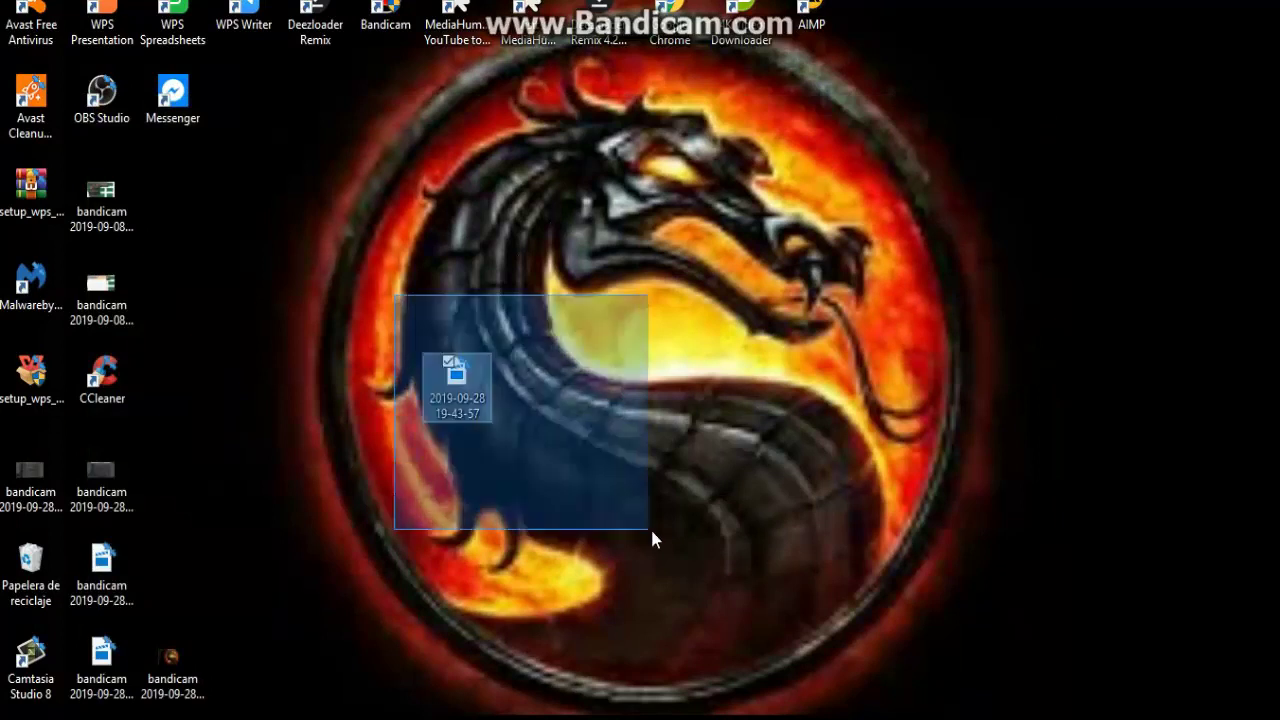
drag(363, 256, 535, 454)
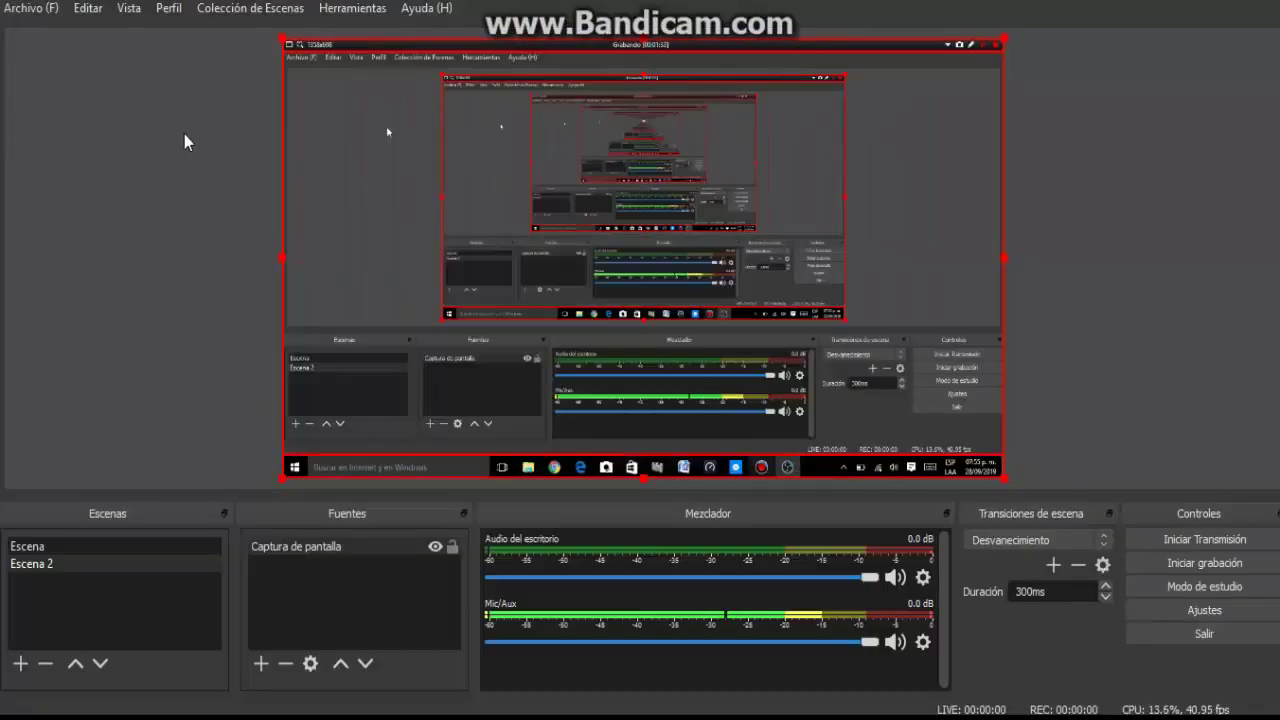
click(14, 12)
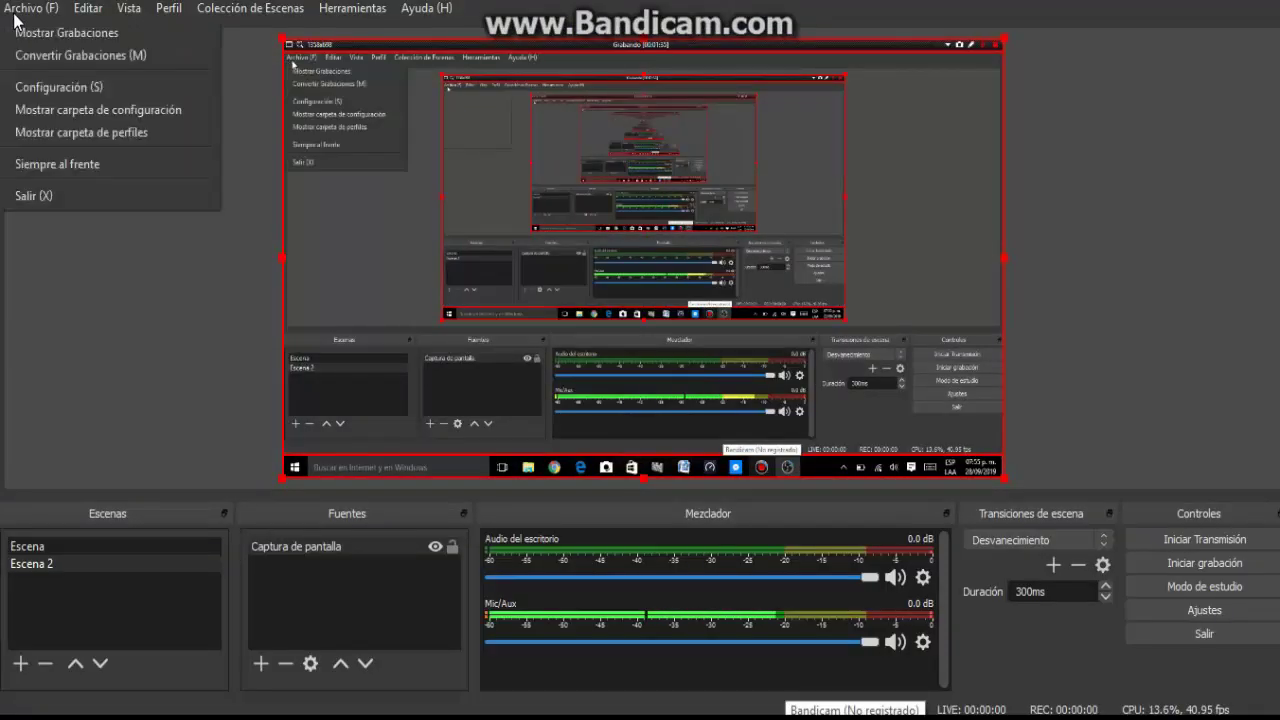
click(121, 58)
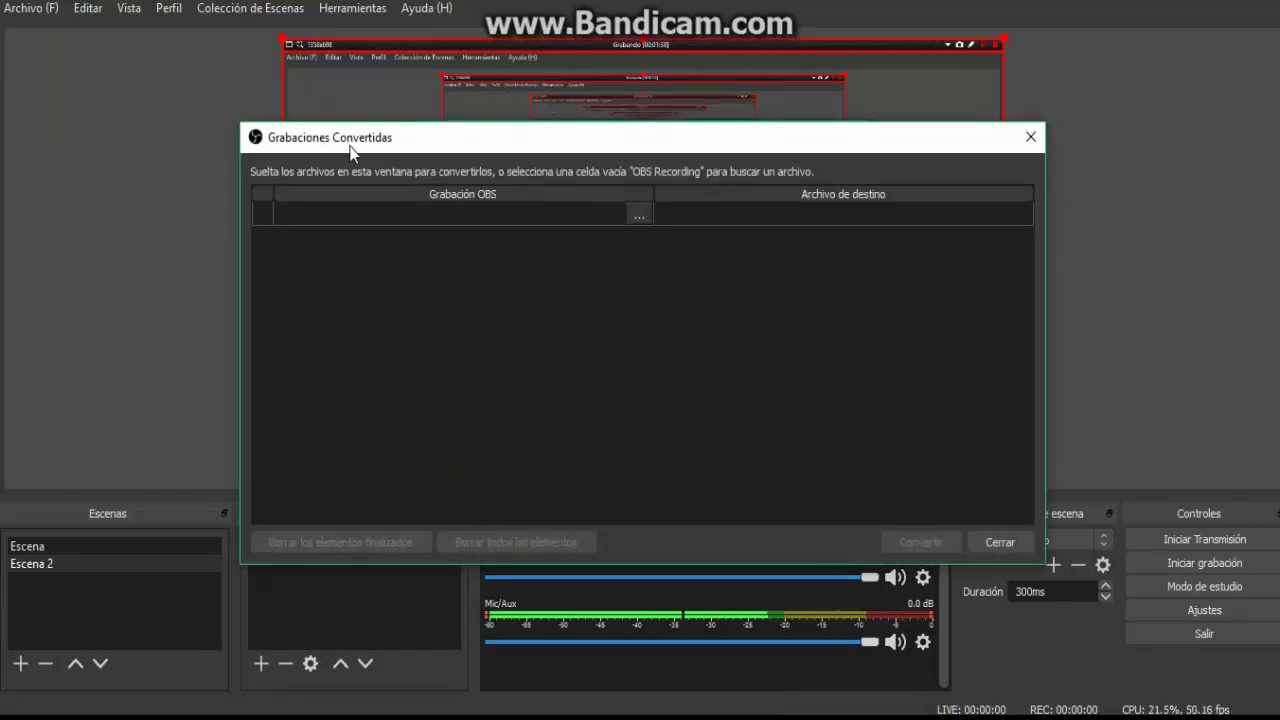
drag(372, 143, 277, 123)
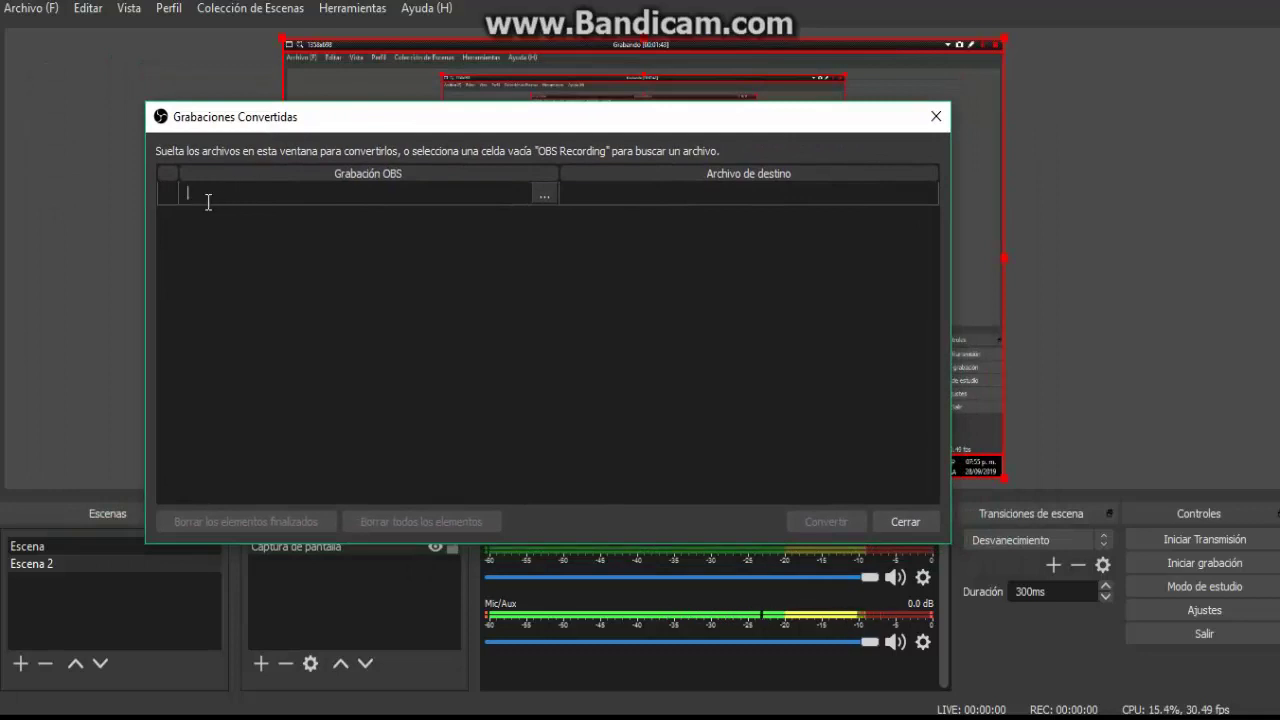
Step: Browse for the OBS recording to convert in the Escritorio folder, also reaching it through Este equipo
click(540, 198)
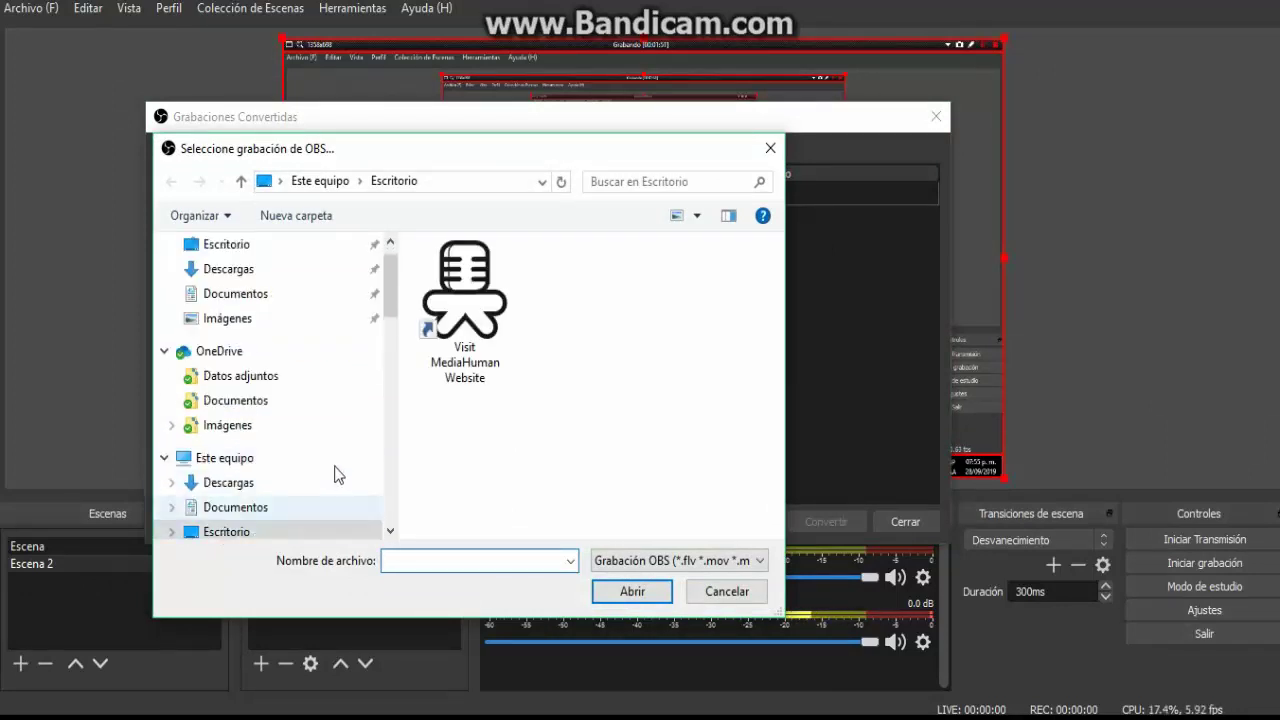
click(199, 515)
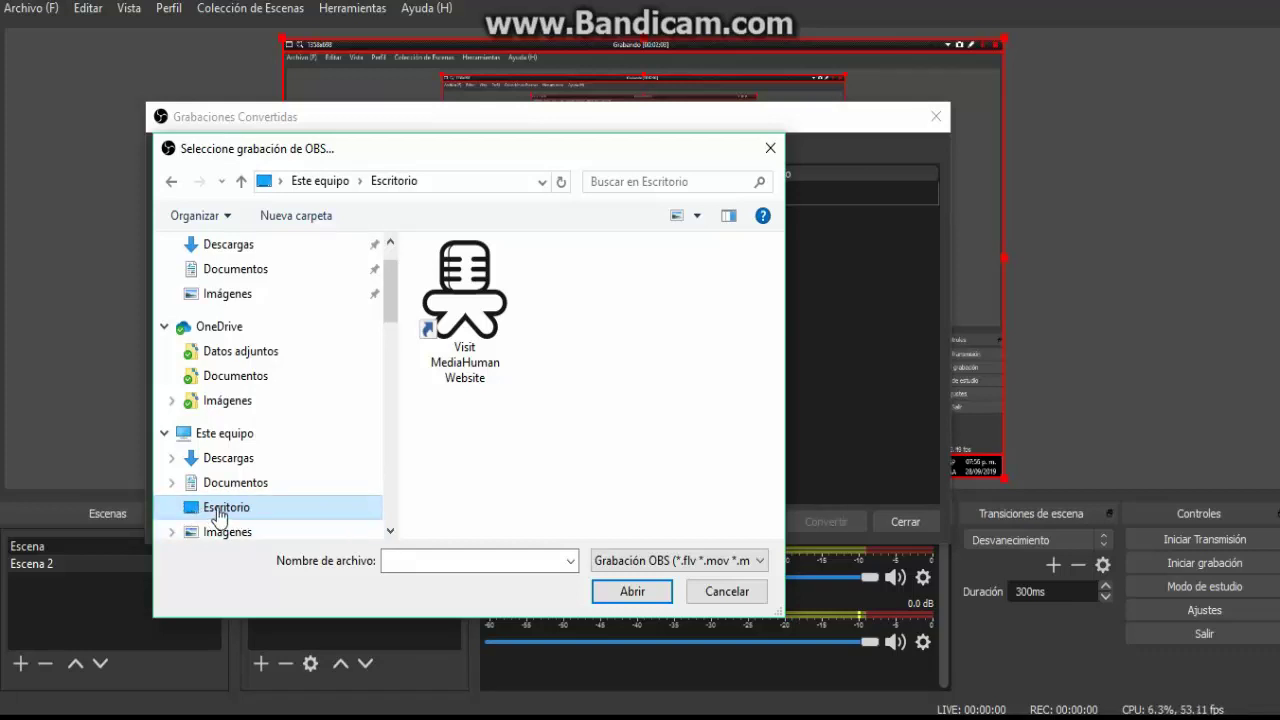
click(238, 441)
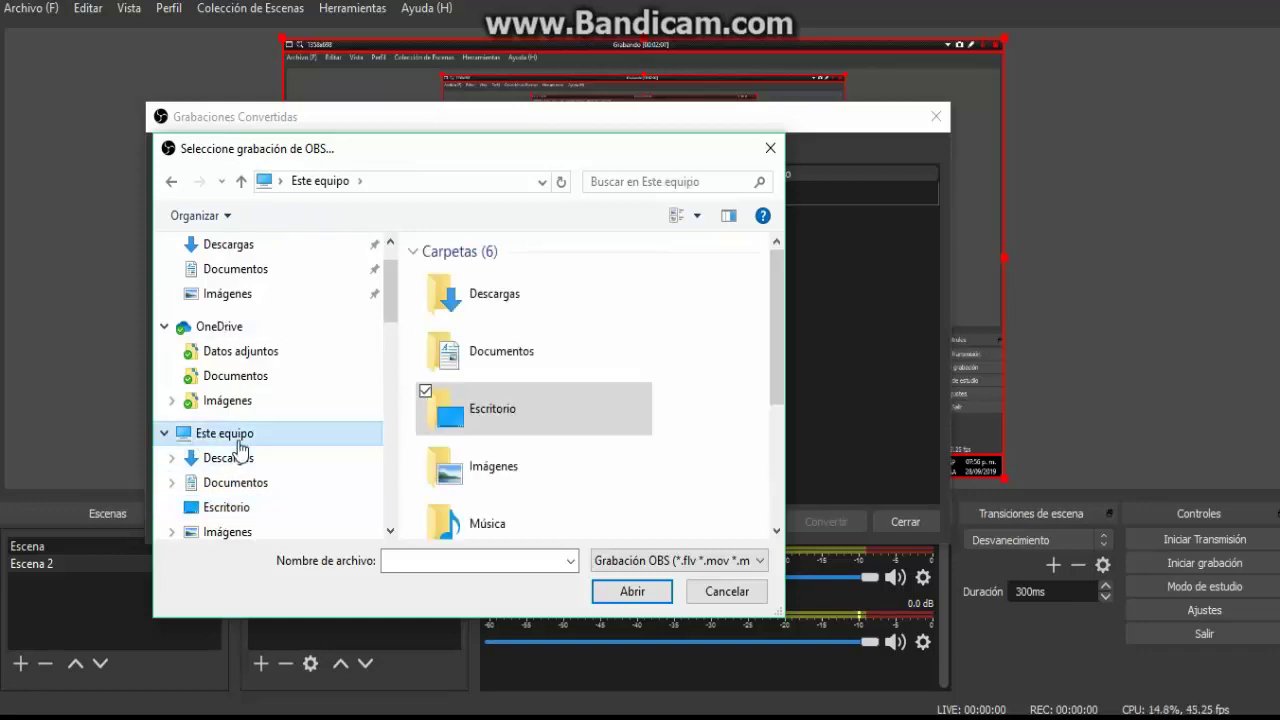
double_click(456, 420)
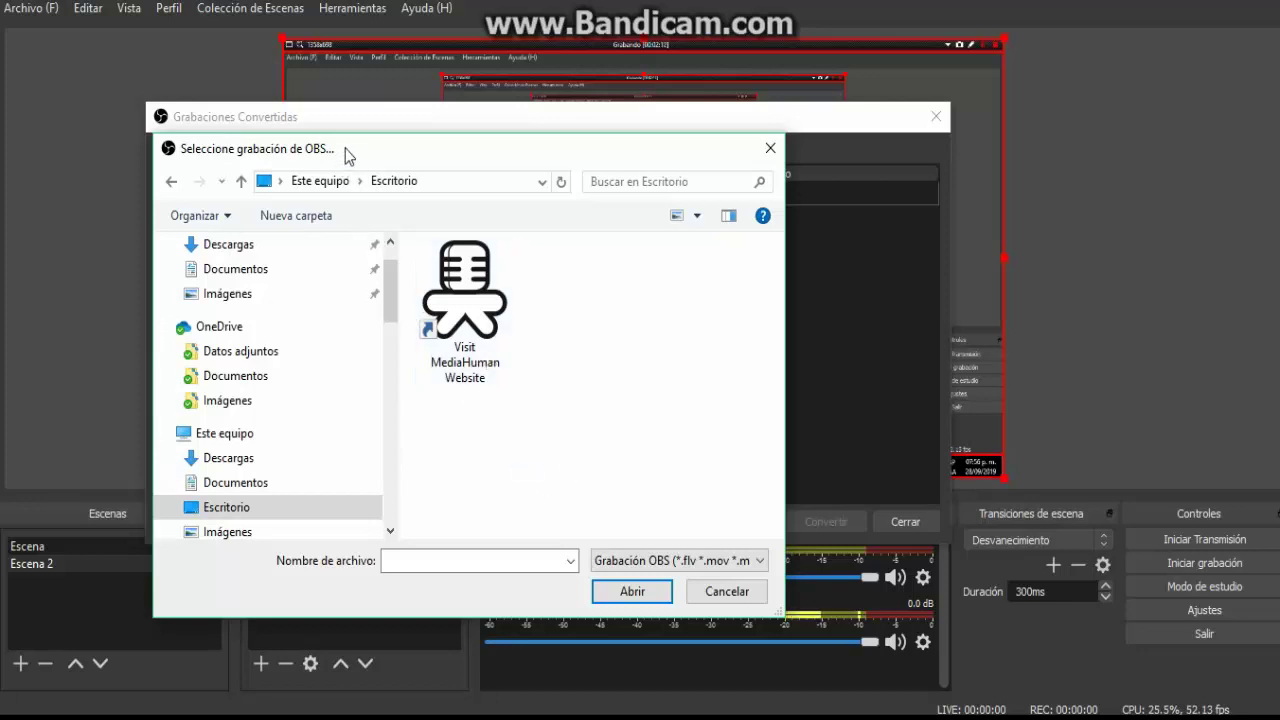
scroll(243, 300, up, 1)
click(237, 280)
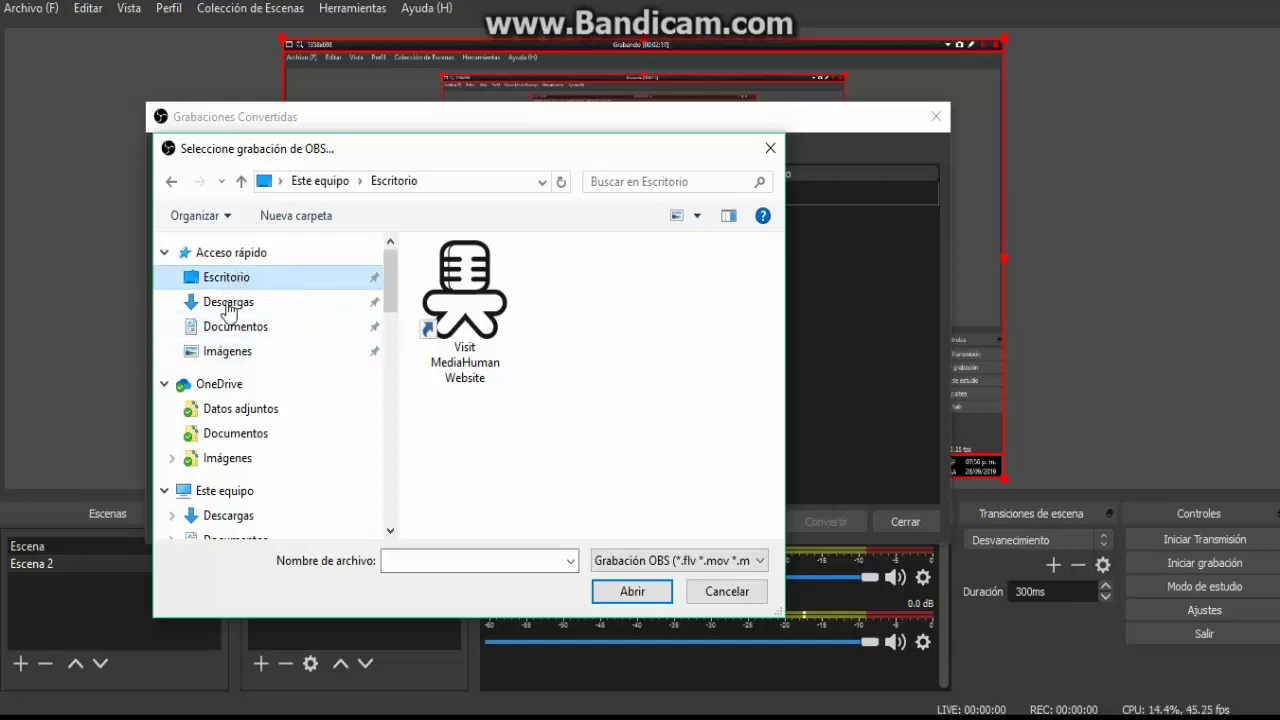
Step: Look for the recording in Descargas, Documentos, Imágenes, Vídeos and Escritorio again, and close the file browser
click(225, 303)
click(233, 328)
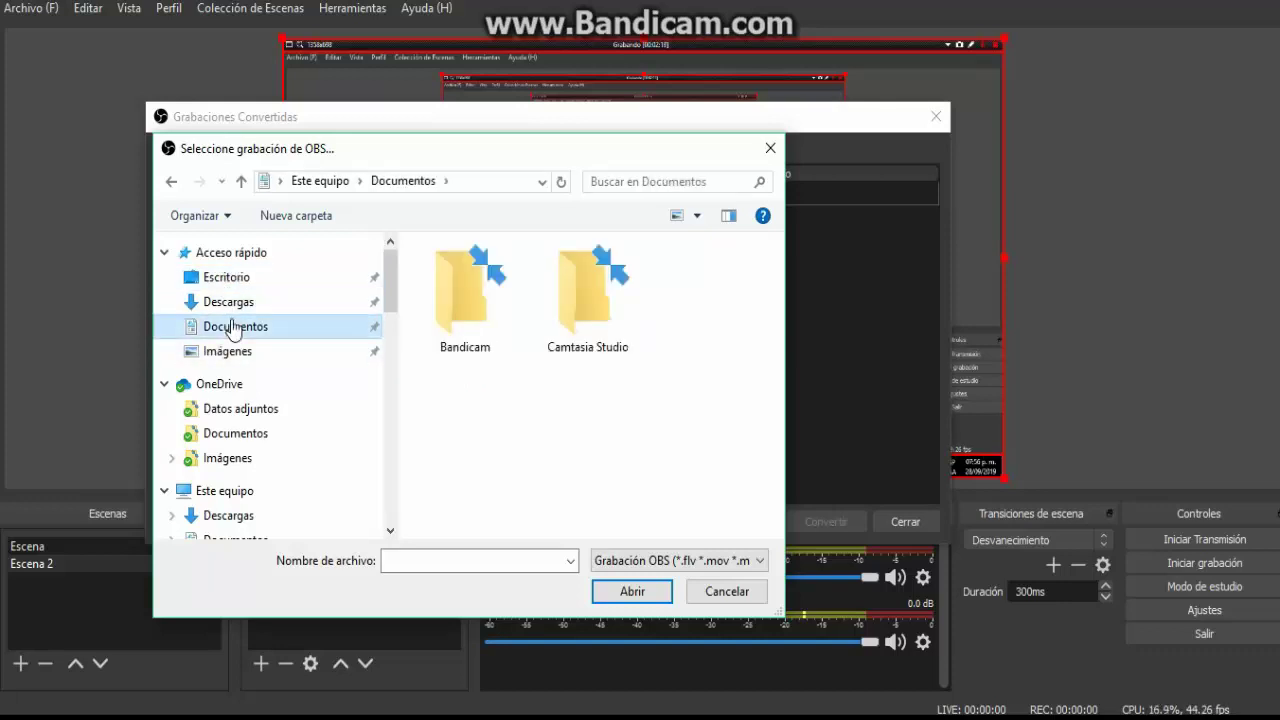
click(220, 353)
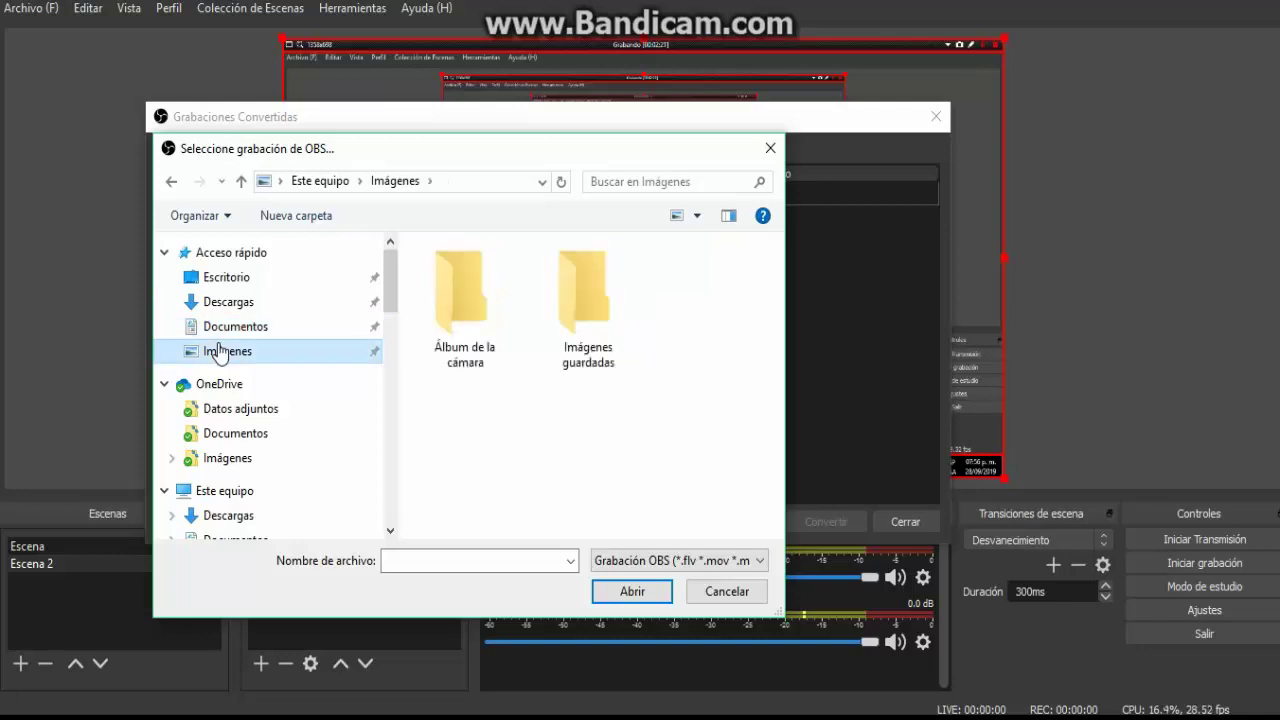
scroll(210, 352, down, 3)
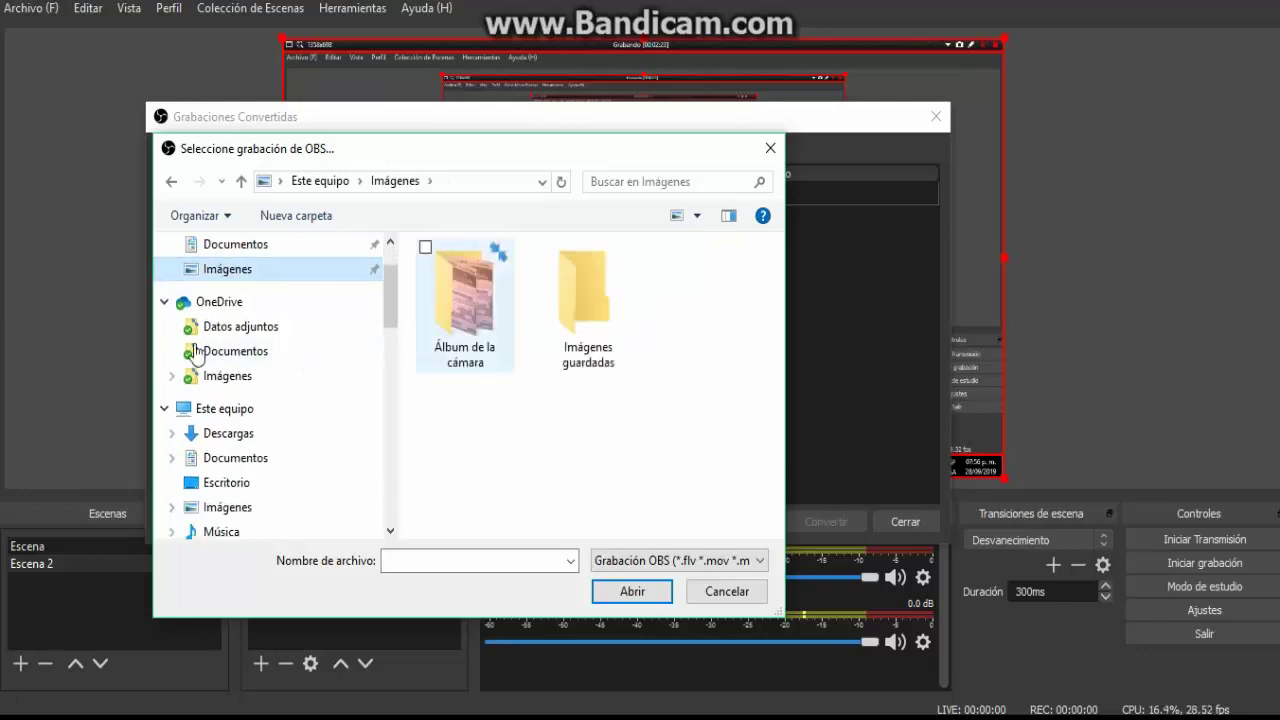
scroll(249, 485, down, 1)
click(234, 486)
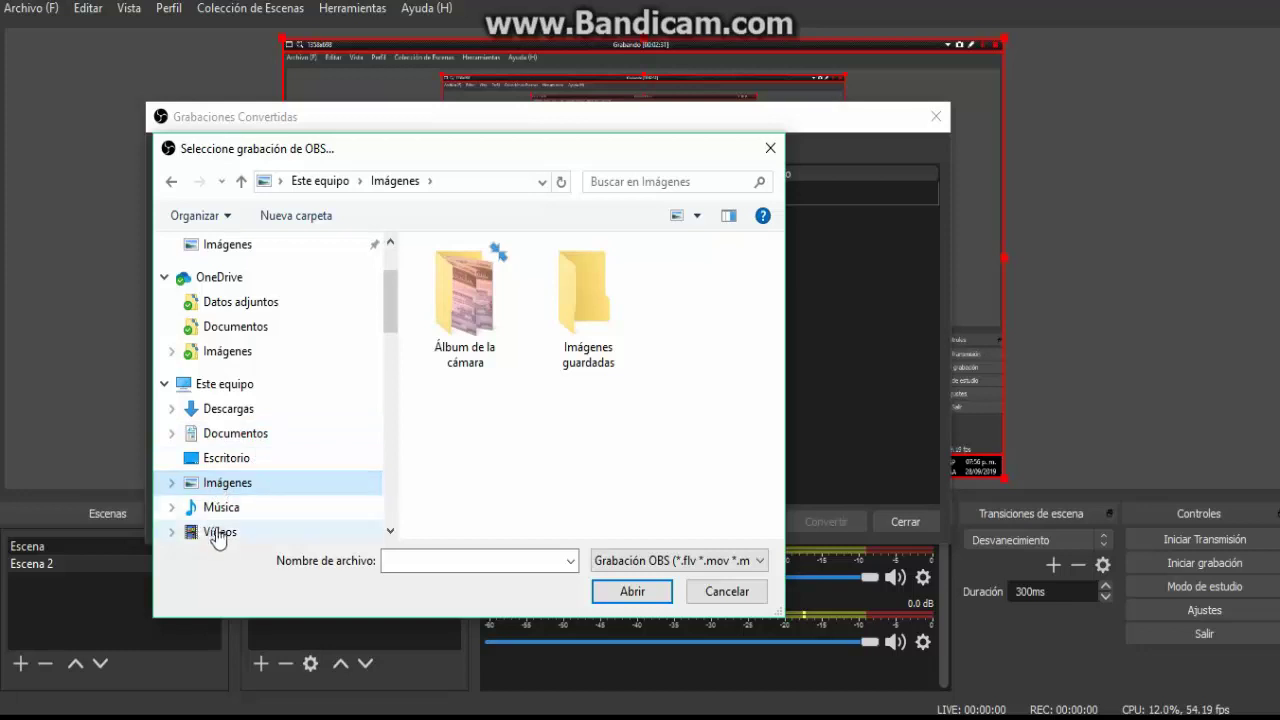
click(215, 532)
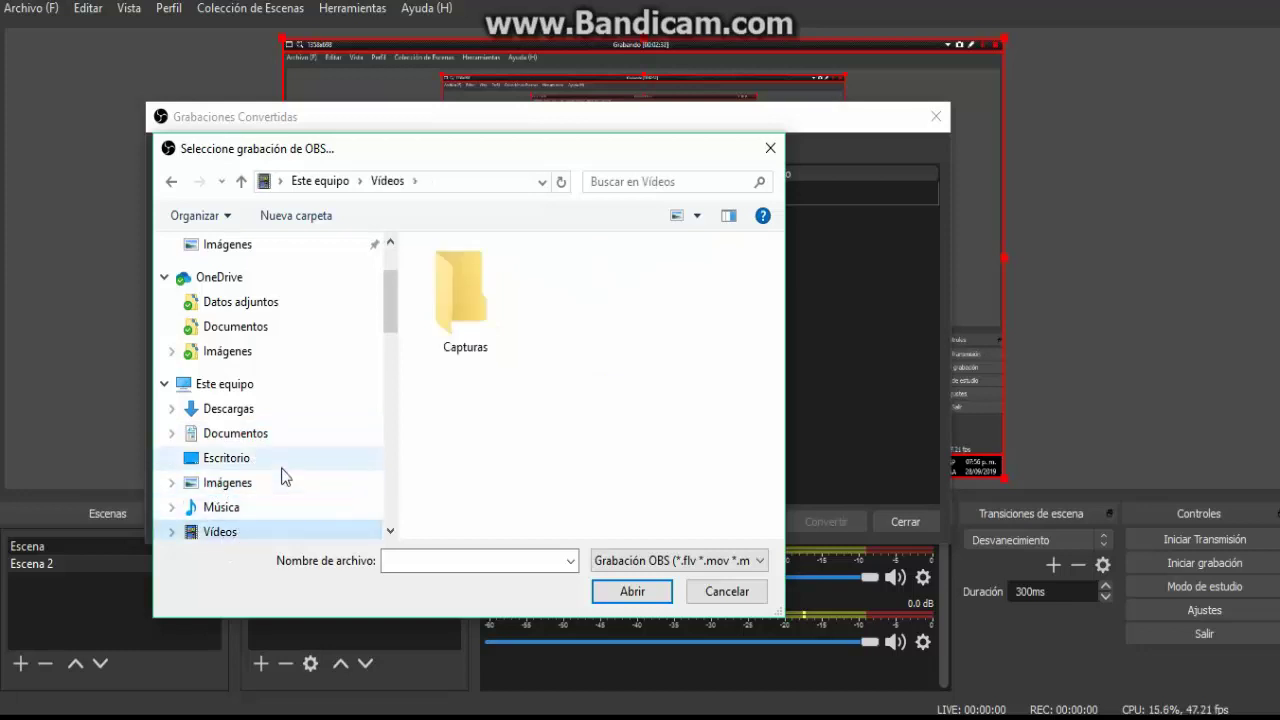
scroll(282, 477, up, 2)
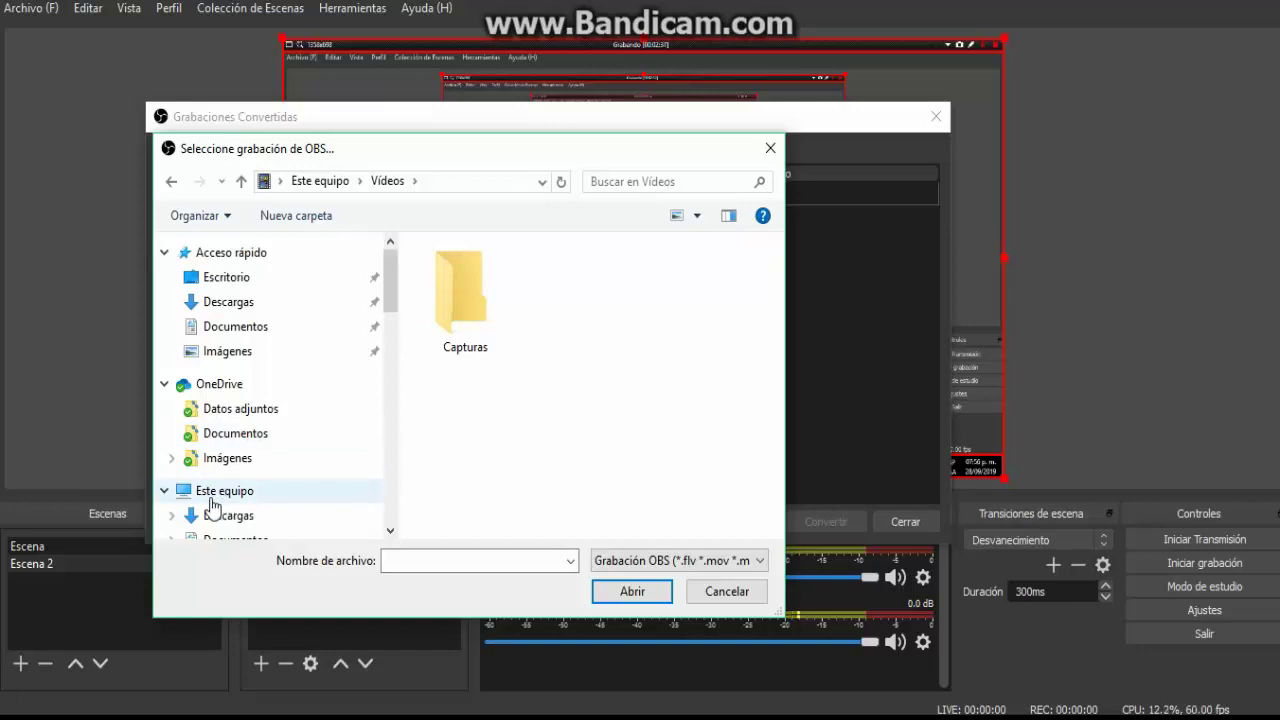
click(243, 286)
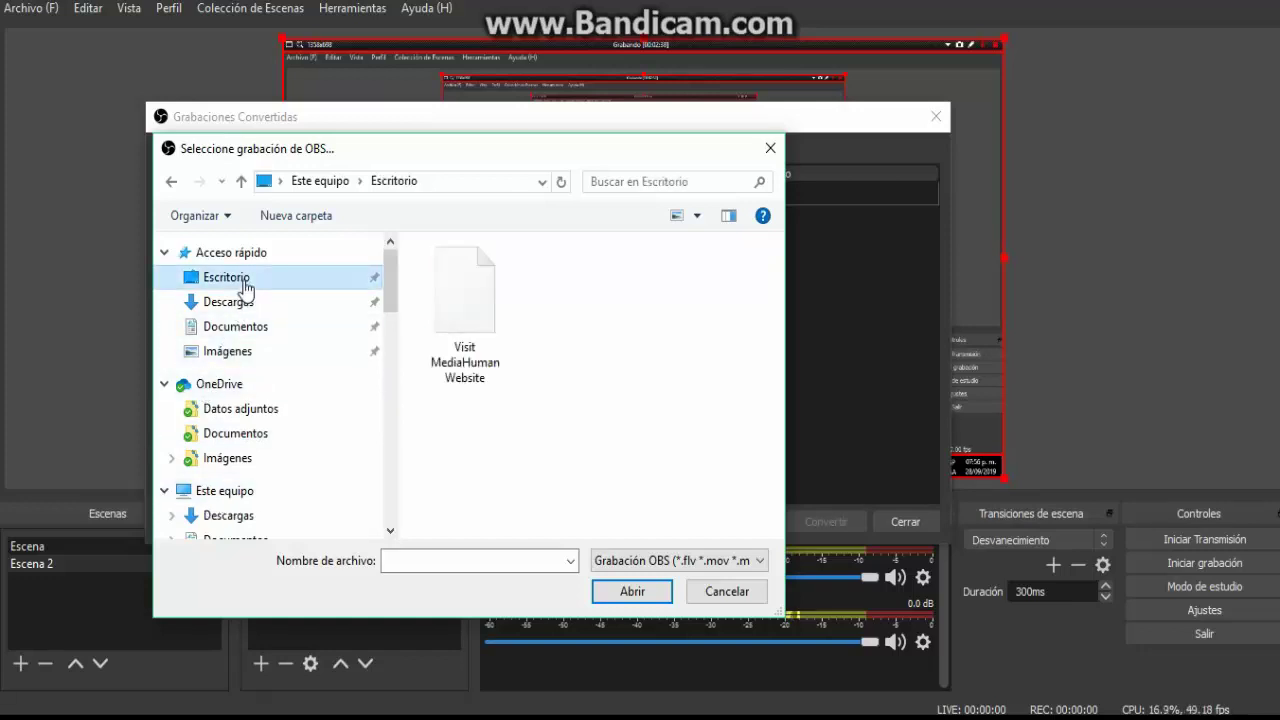
click(769, 149)
drag(429, 129, 332, 114)
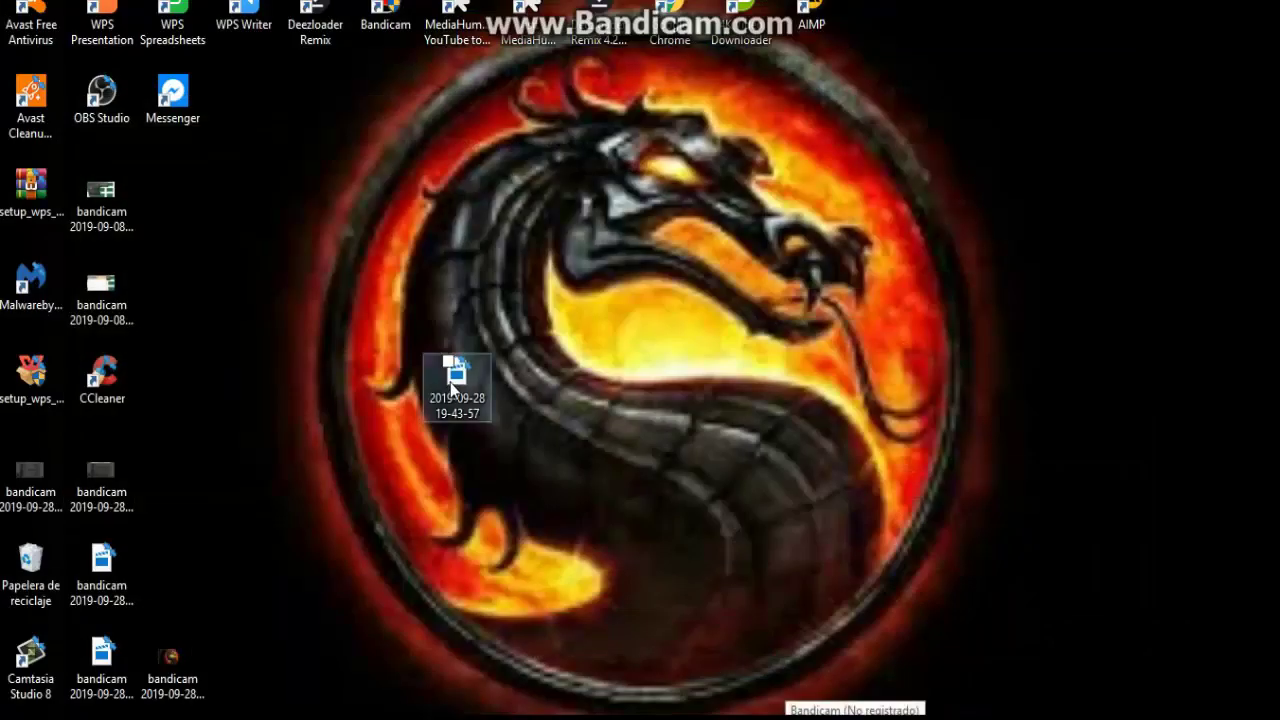
drag(447, 380, 880, 719)
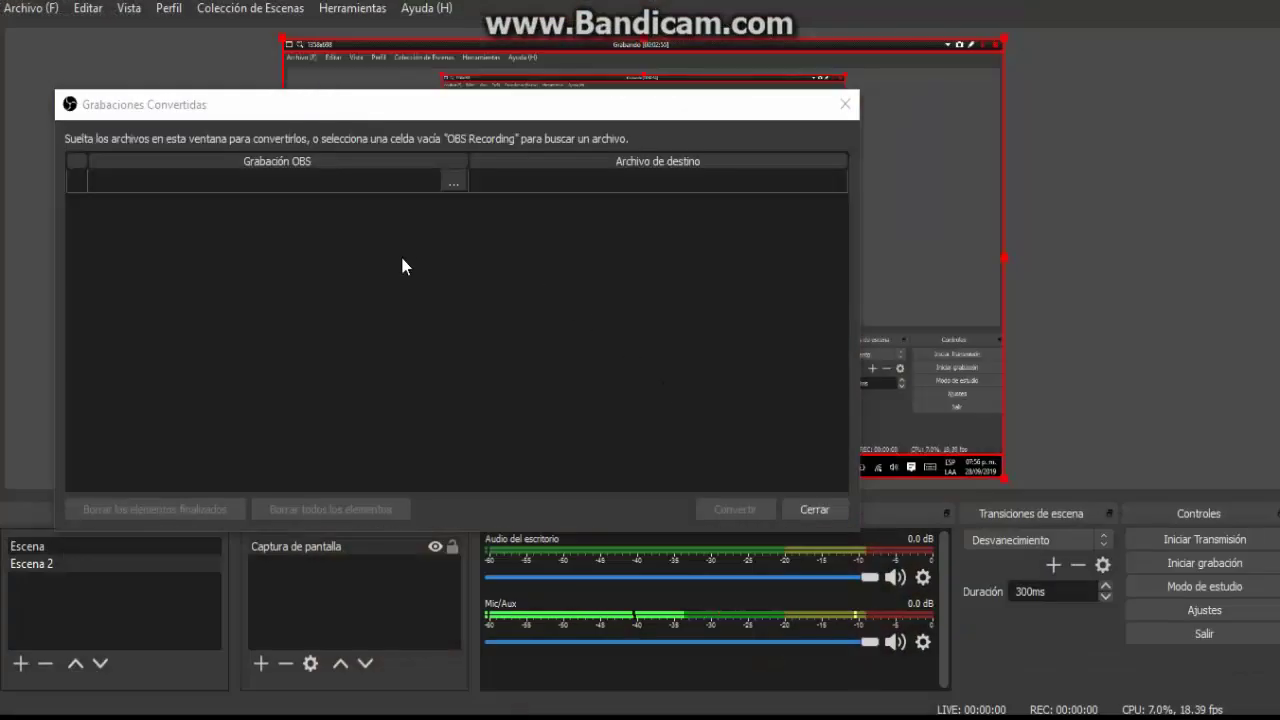
drag(403, 265, 330, 242)
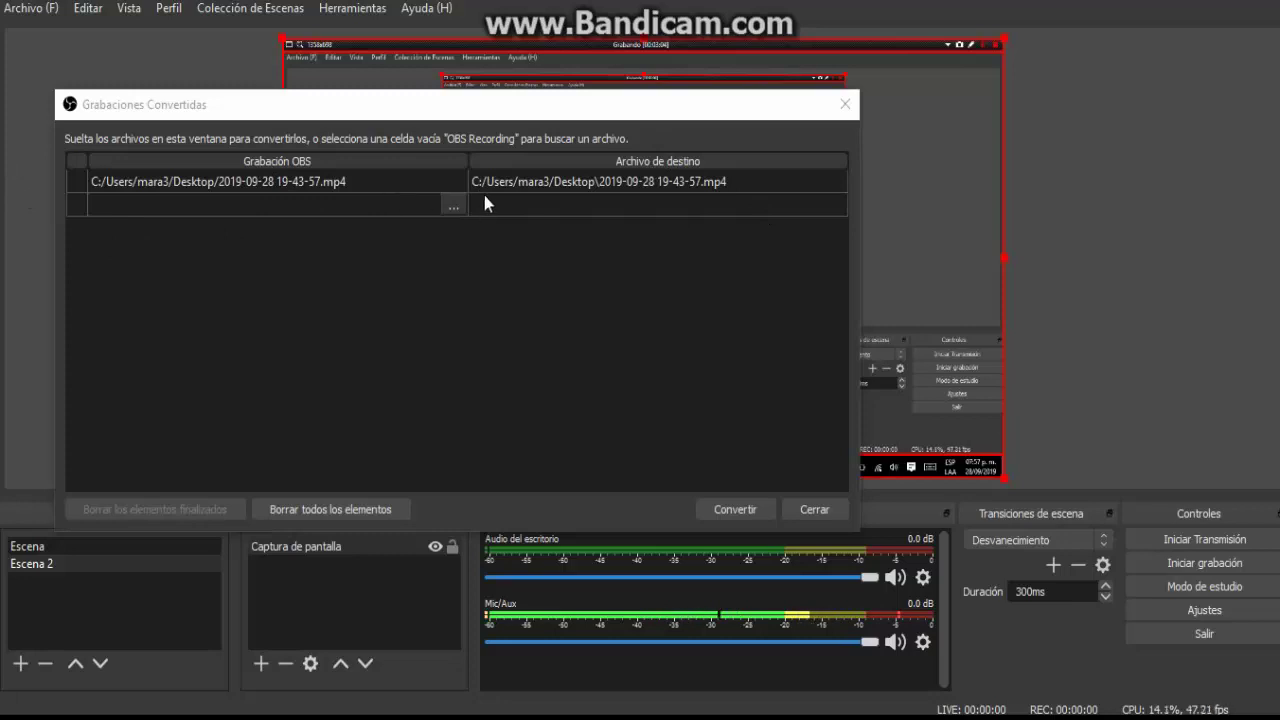
Step: Convert the listed recording, replacing the existing destination file, and dismiss the completion message
click(712, 509)
drag(447, 260, 374, 240)
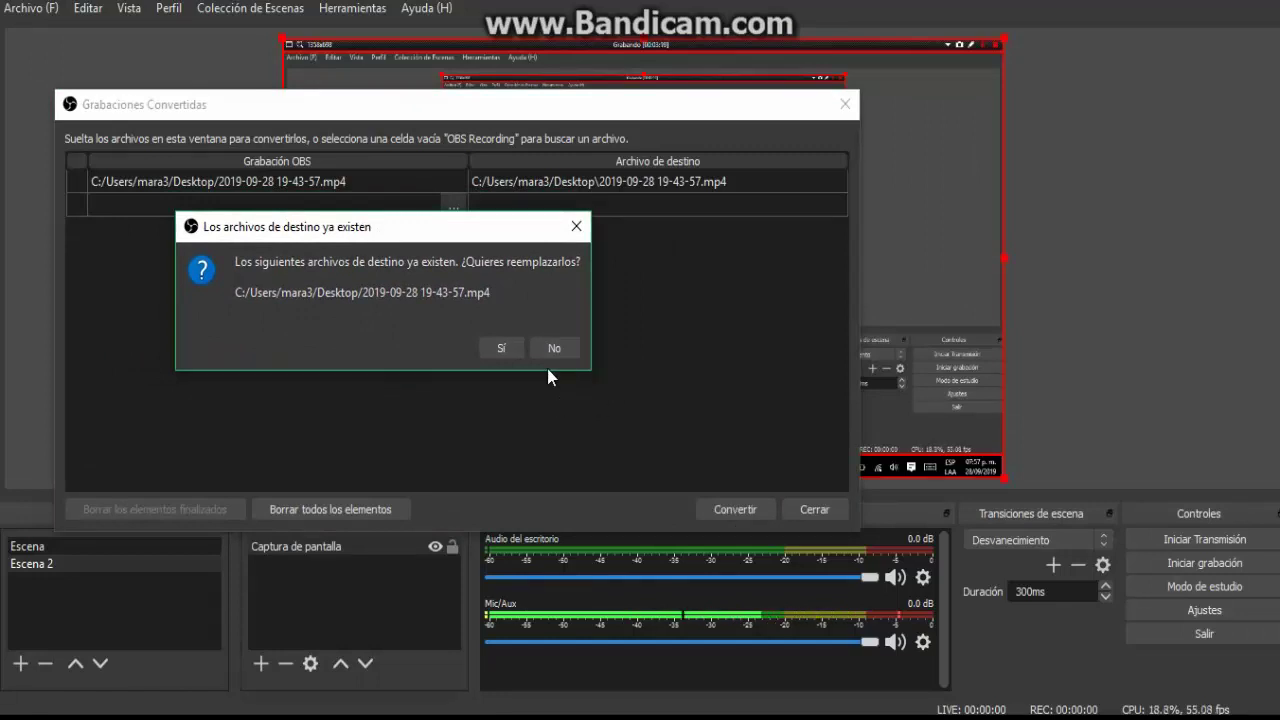
click(503, 346)
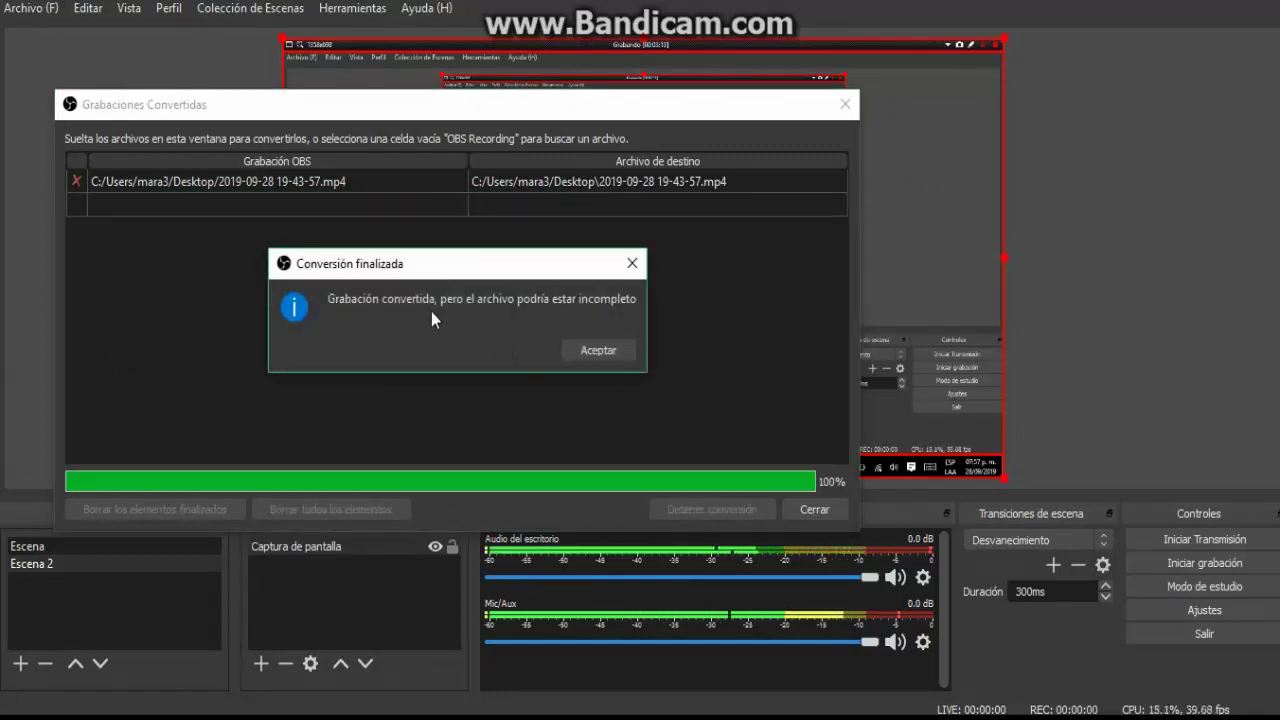
click(607, 352)
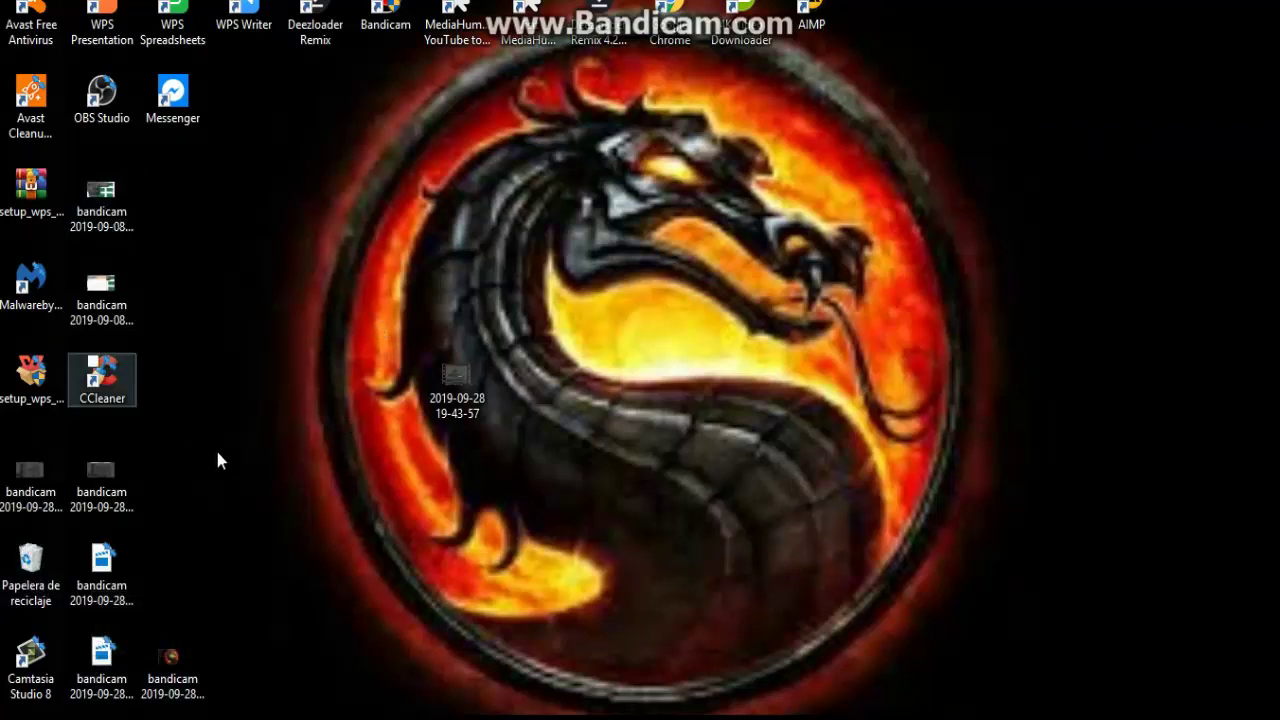
drag(310, 352, 494, 440)
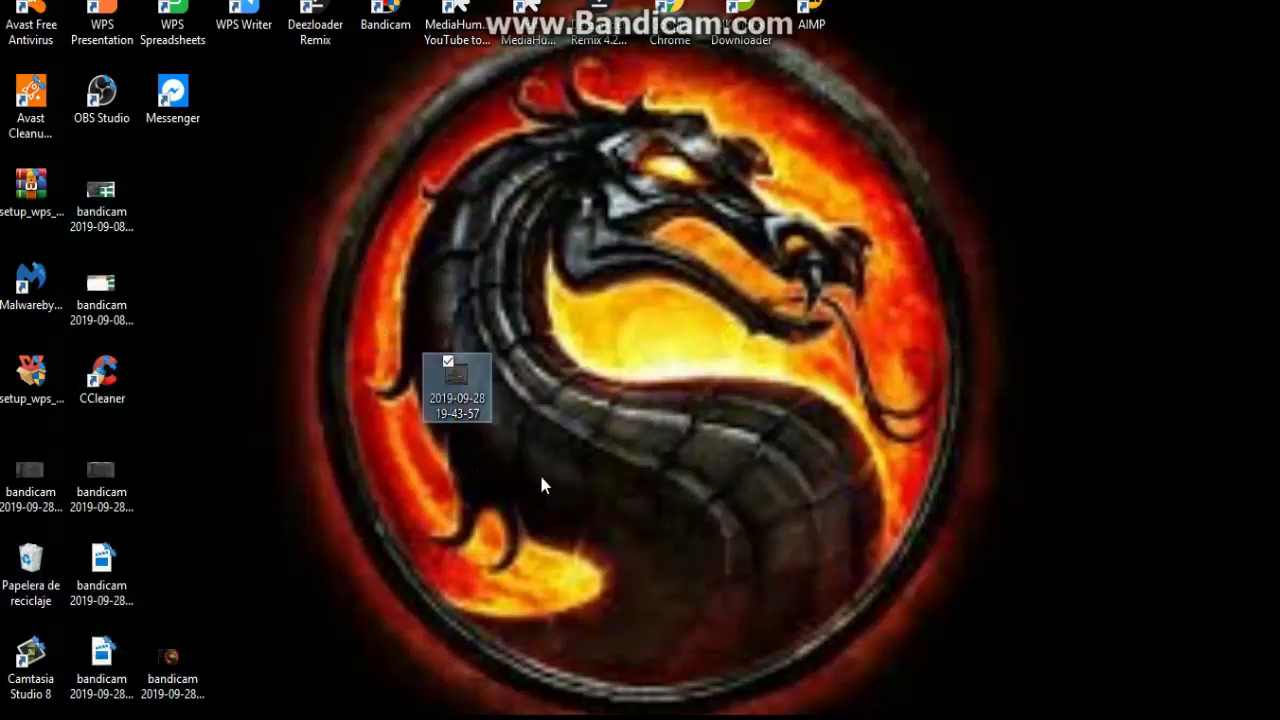
click(451, 376)
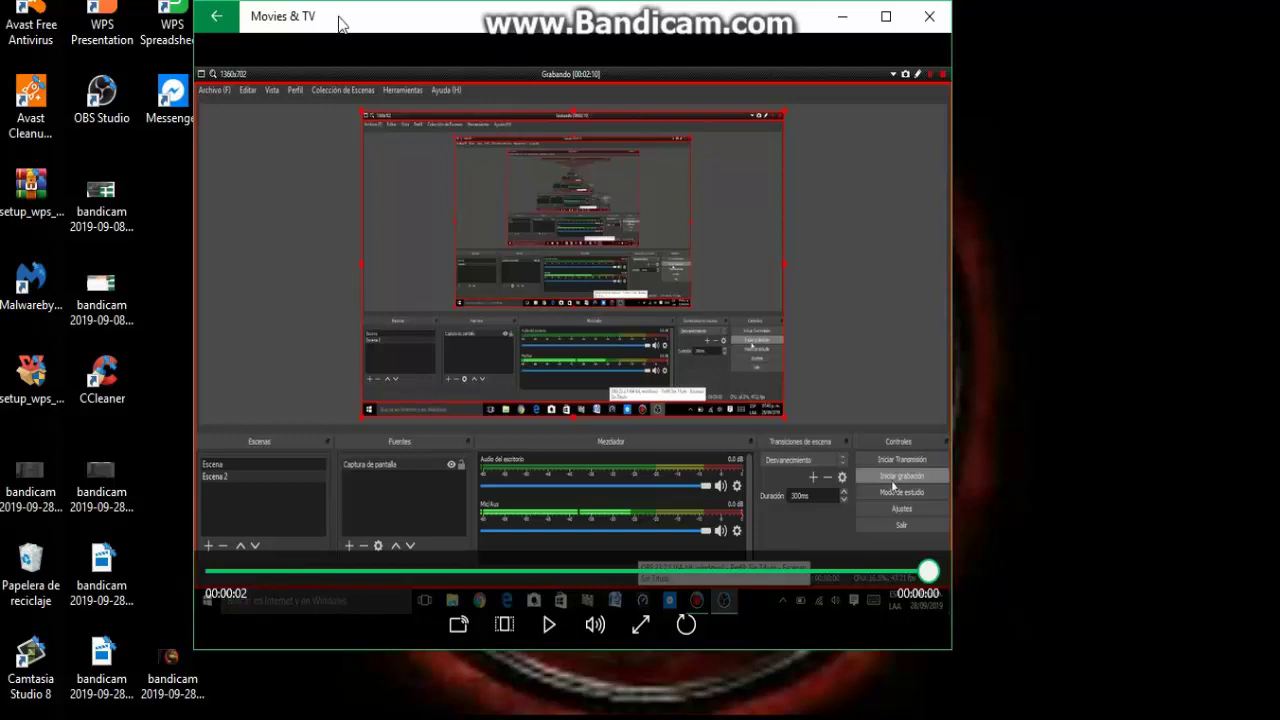
drag(337, 23, 309, 86)
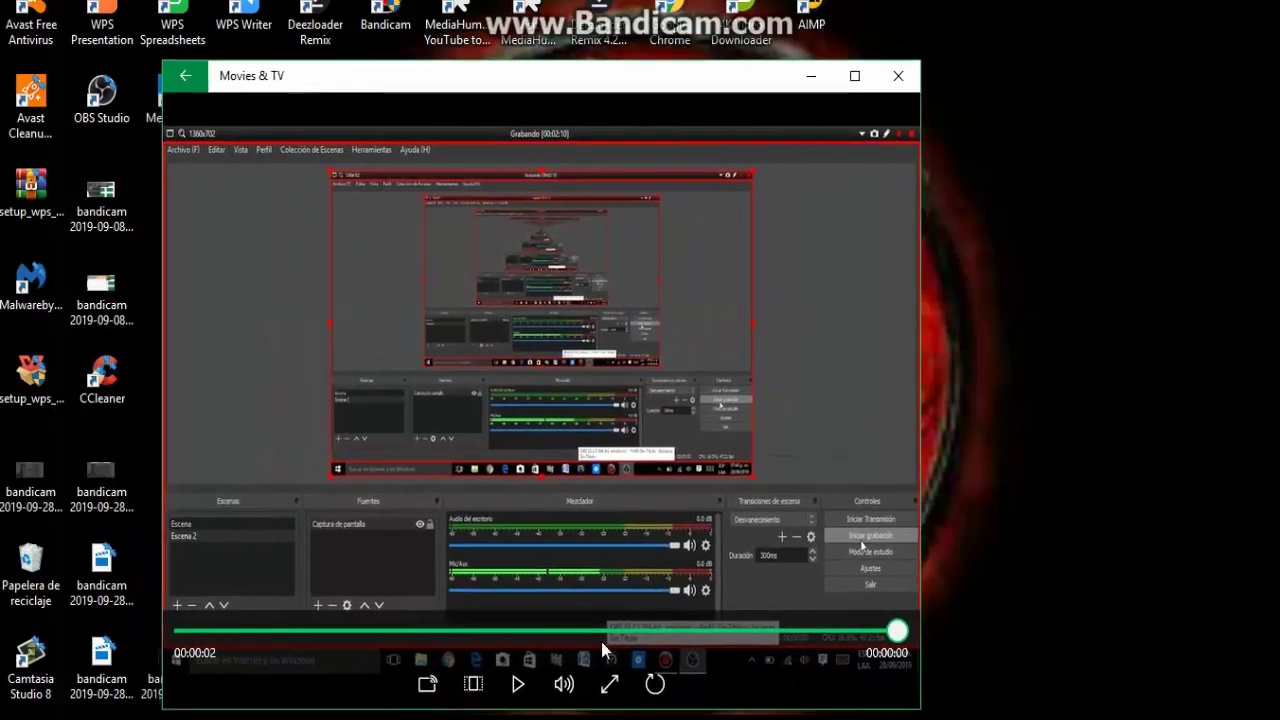
Step: Replay the converted recording, view it briefly in full screen, and close the video player
click(518, 684)
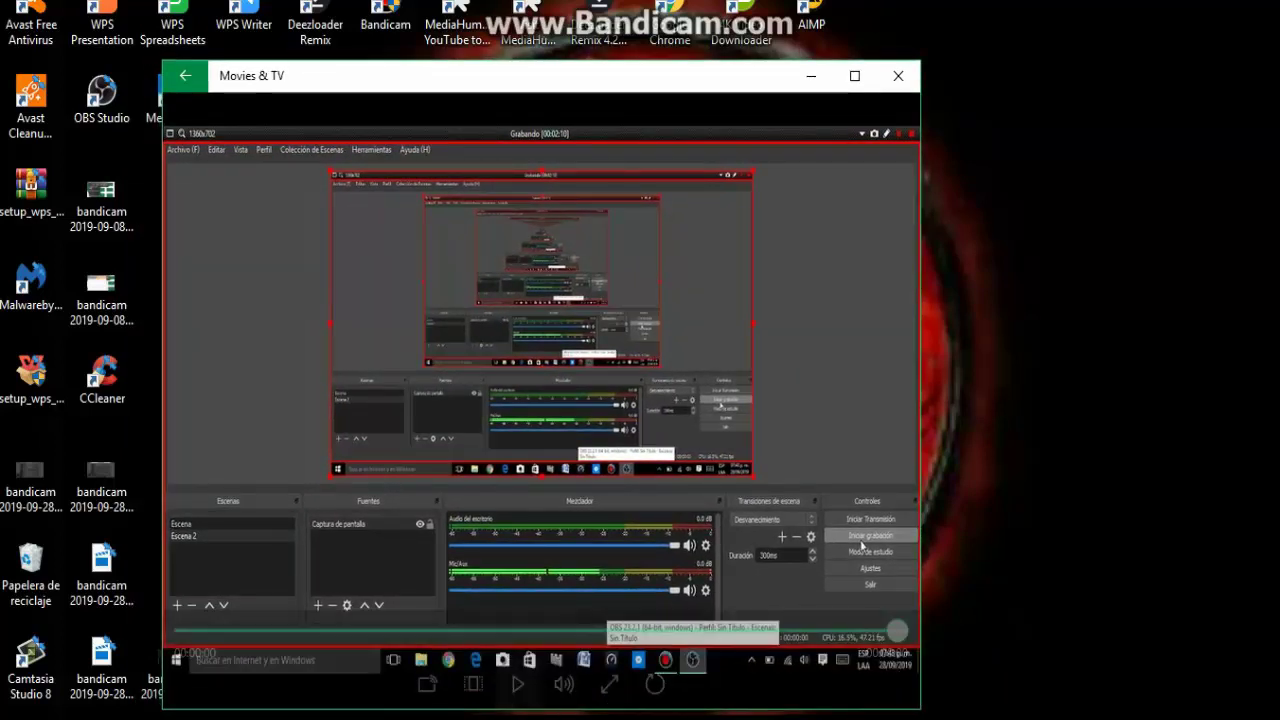
click(525, 688)
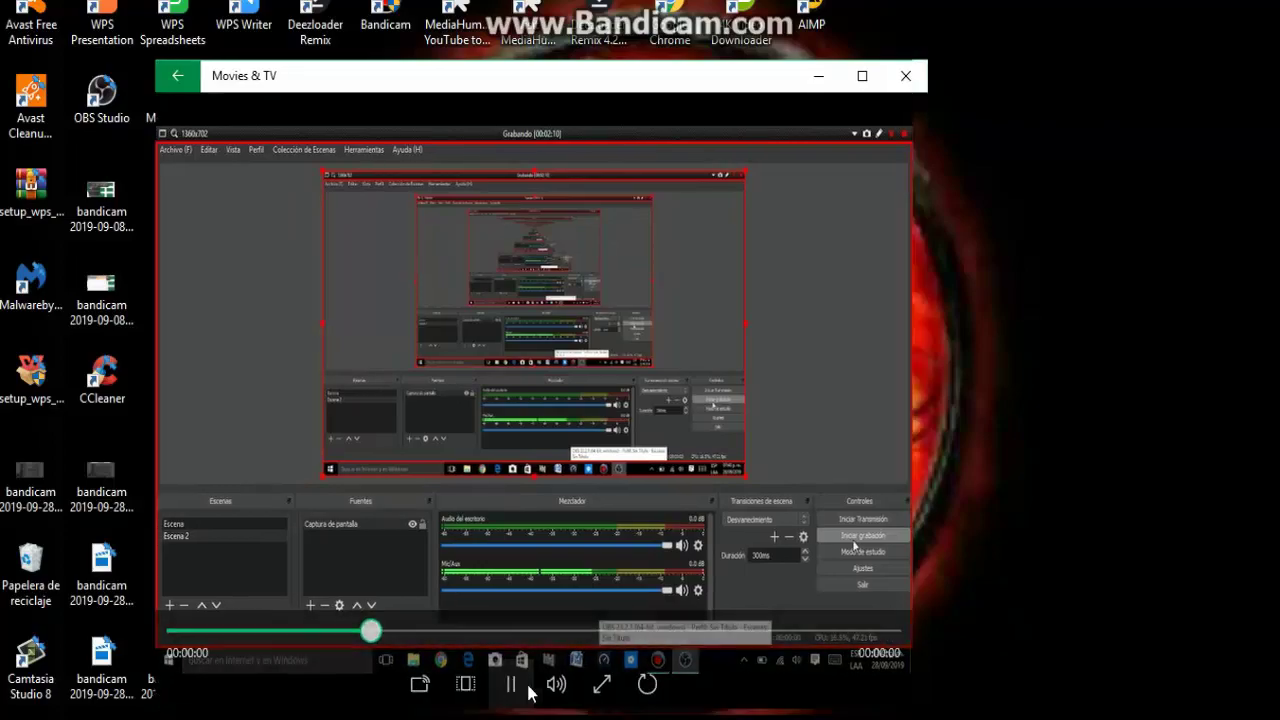
double_click(530, 690)
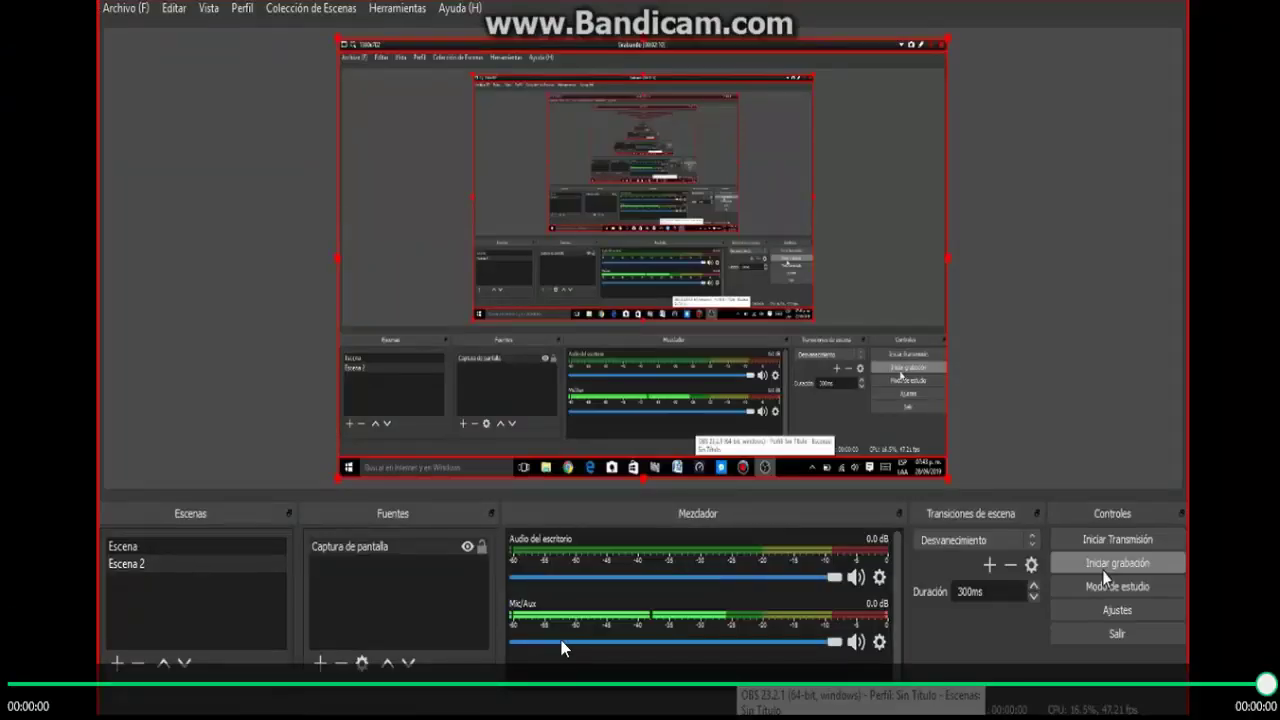
double_click(561, 640)
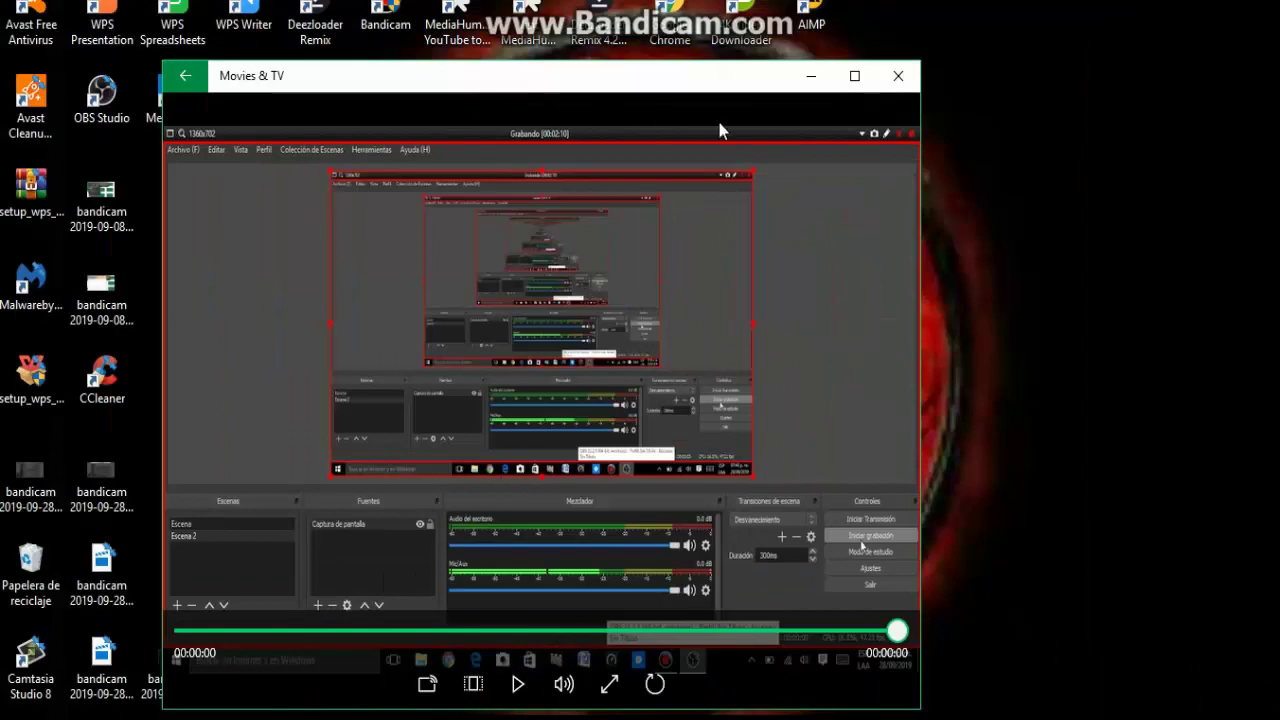
click(898, 75)
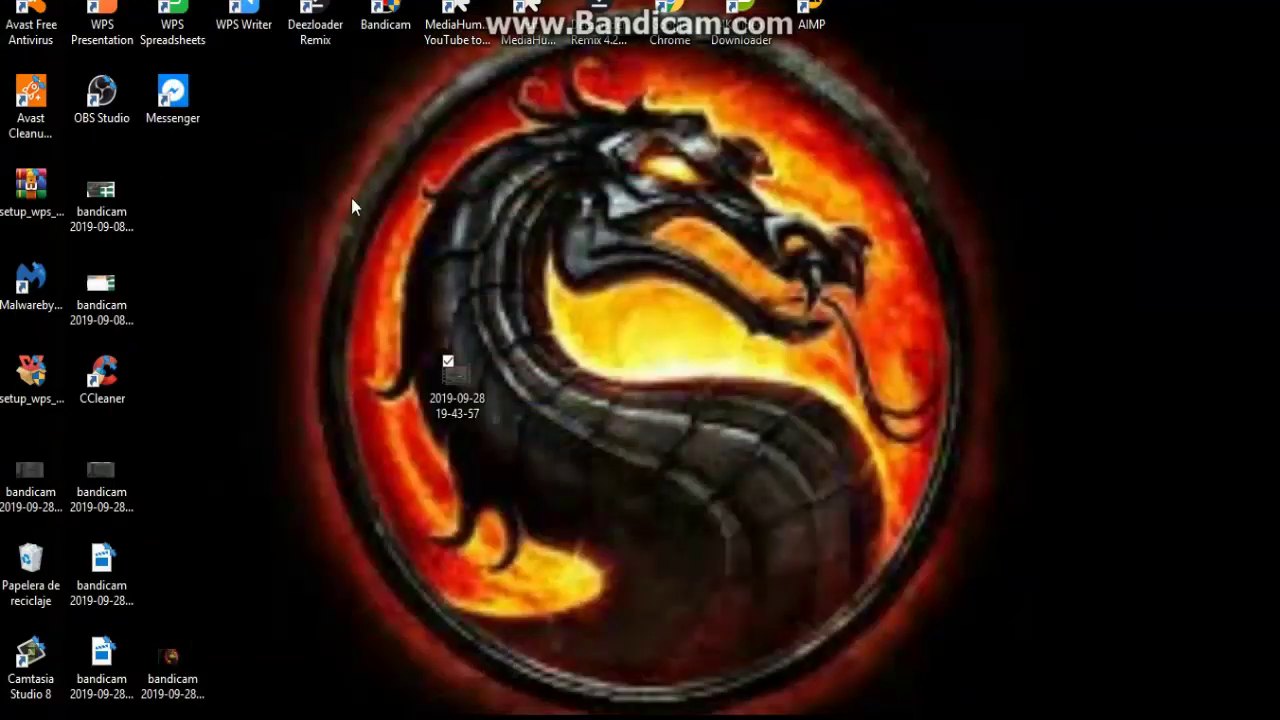
drag(260, 157, 953, 535)
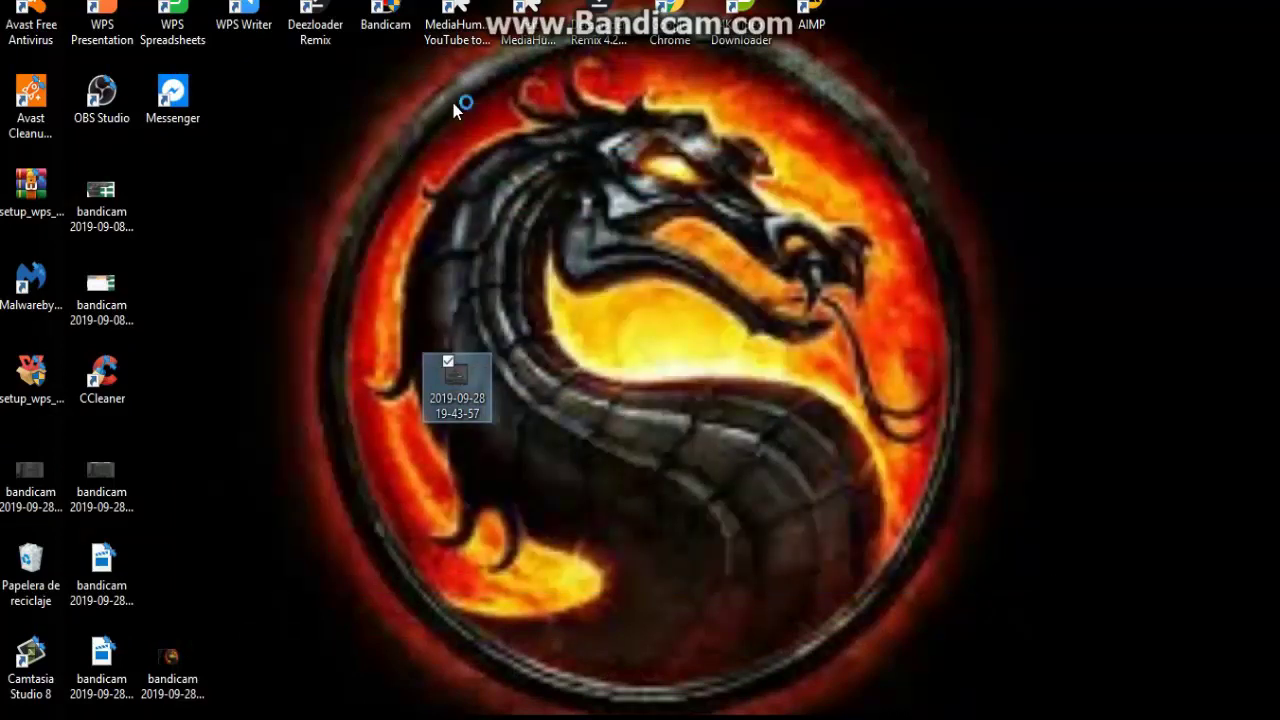
click(354, 283)
drag(336, 220, 610, 530)
click(349, 268)
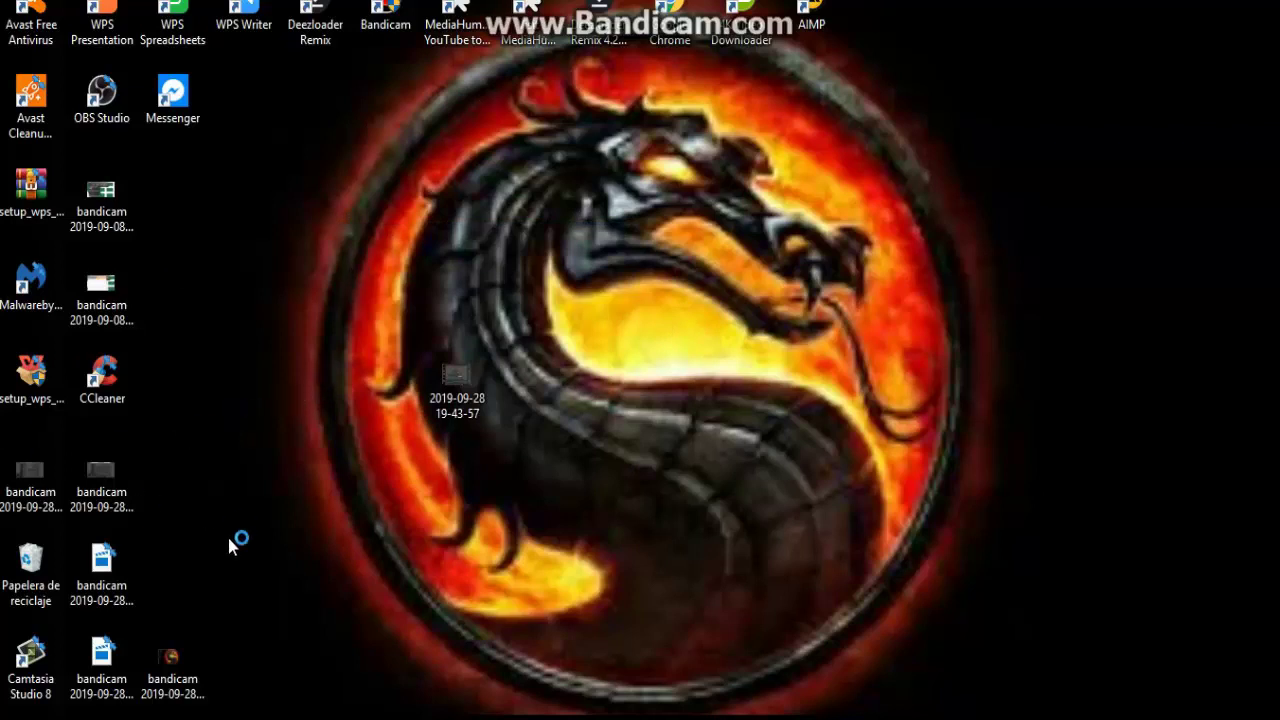
drag(328, 354, 712, 580)
click(391, 523)
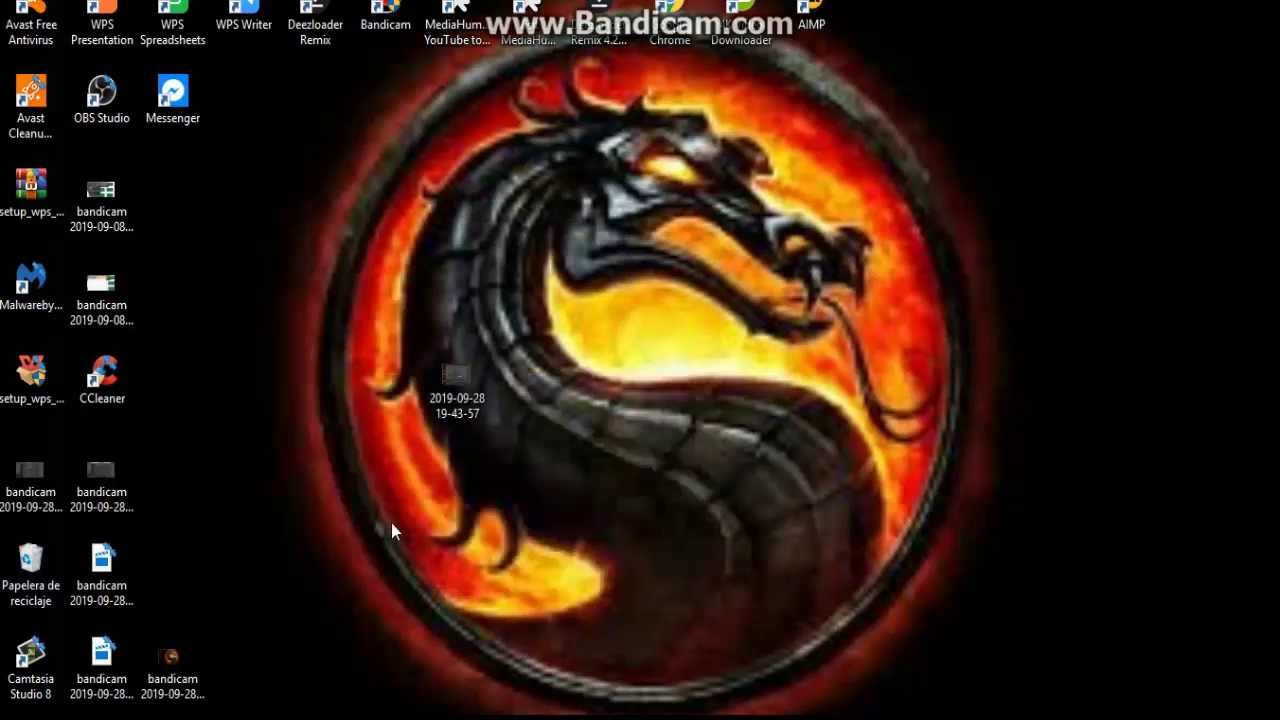